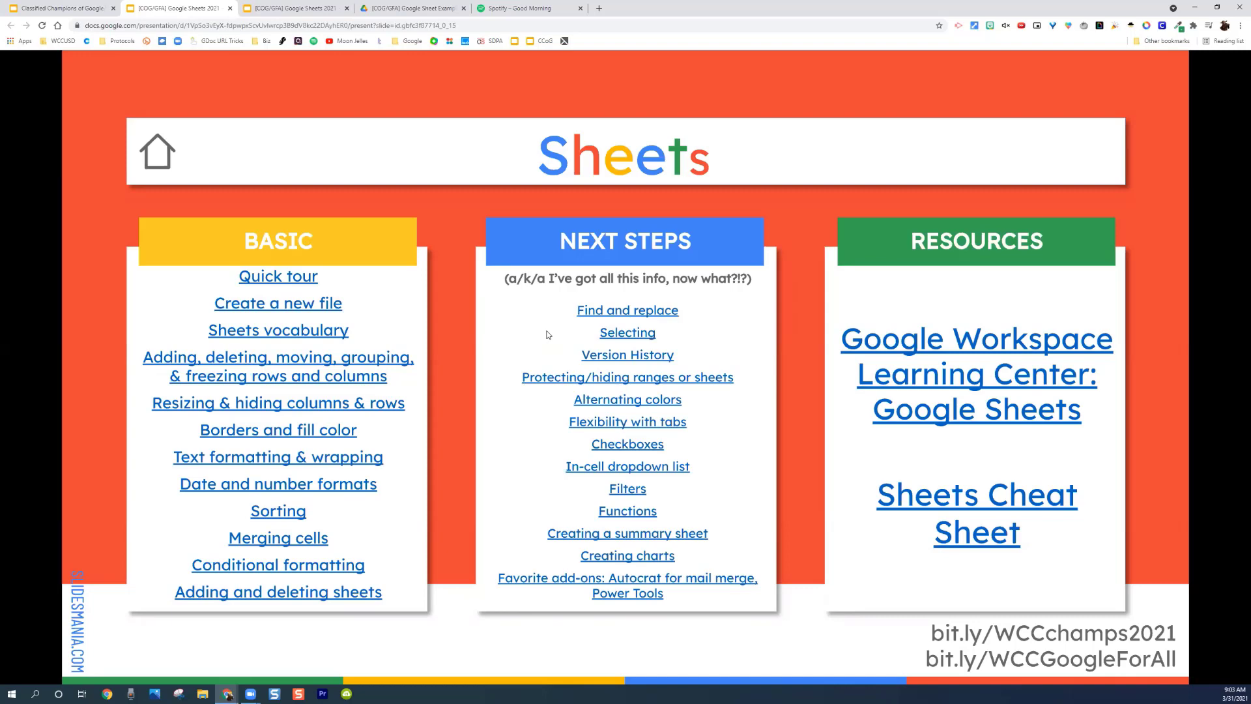
Step: Open the Find and replace slide and advance the presentation to the Selecting slide
{"action": "left_click", "coordinate": [592, 316]}
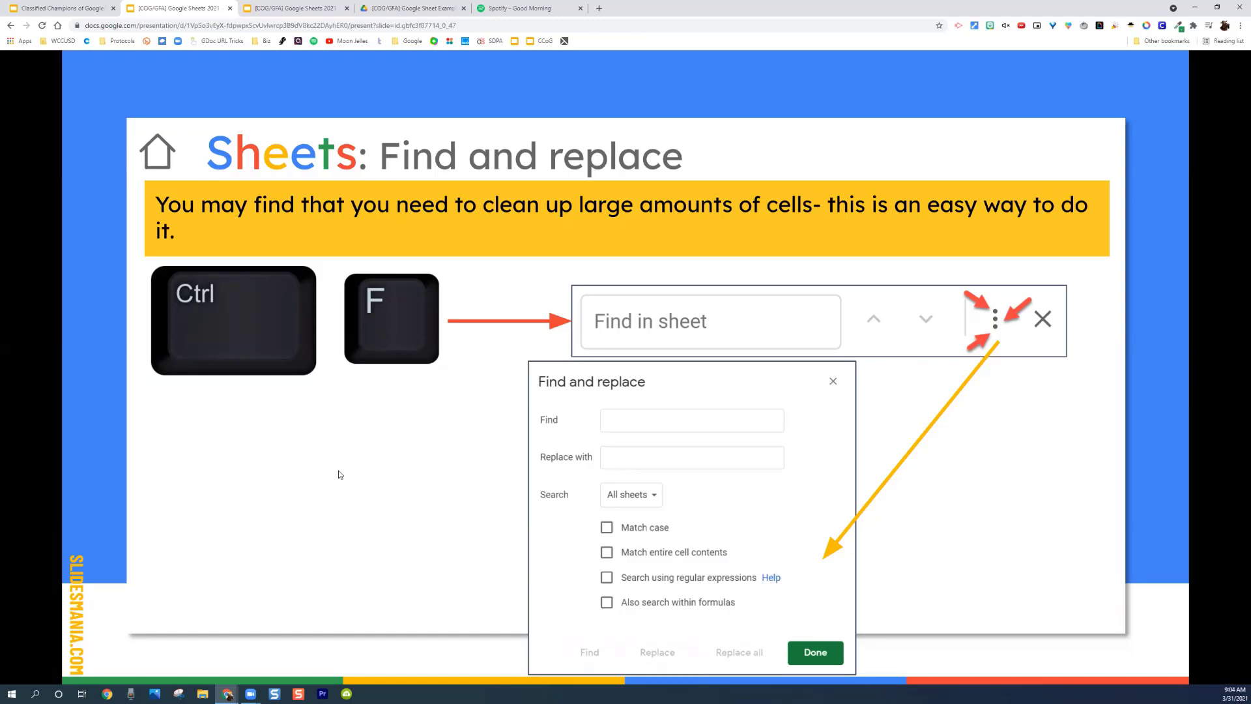
{"action": "key", "text": "Right"}
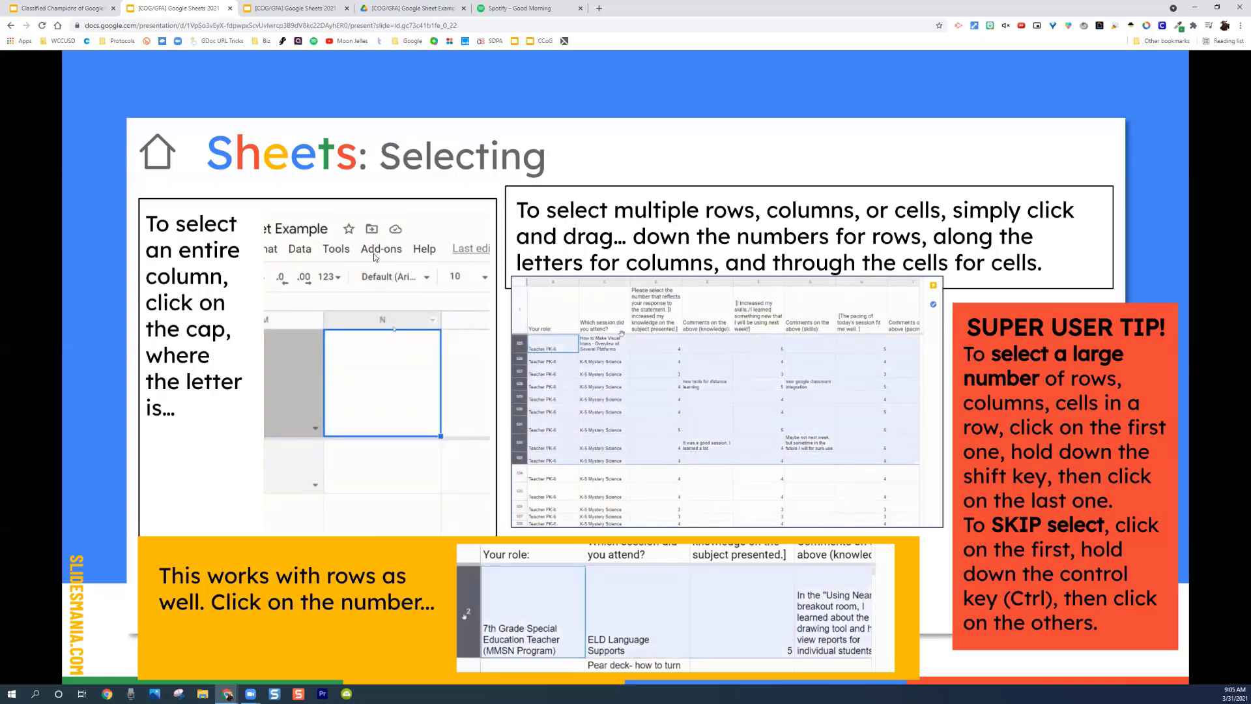
Step: Switch to the example spreadsheet link and make a copy of [COG/GFA] Google Sheet Example for Participants
{"action": "left_click", "coordinate": [393, 11]}
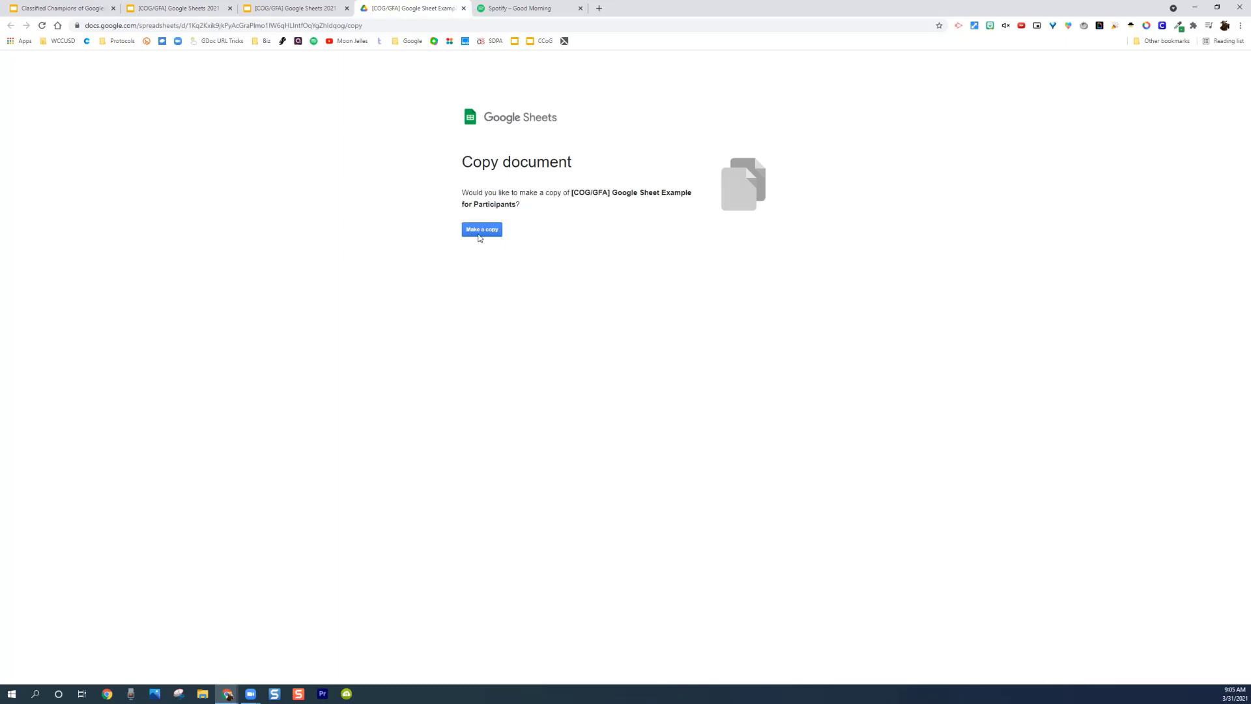
{"action": "left_click", "coordinate": [480, 235]}
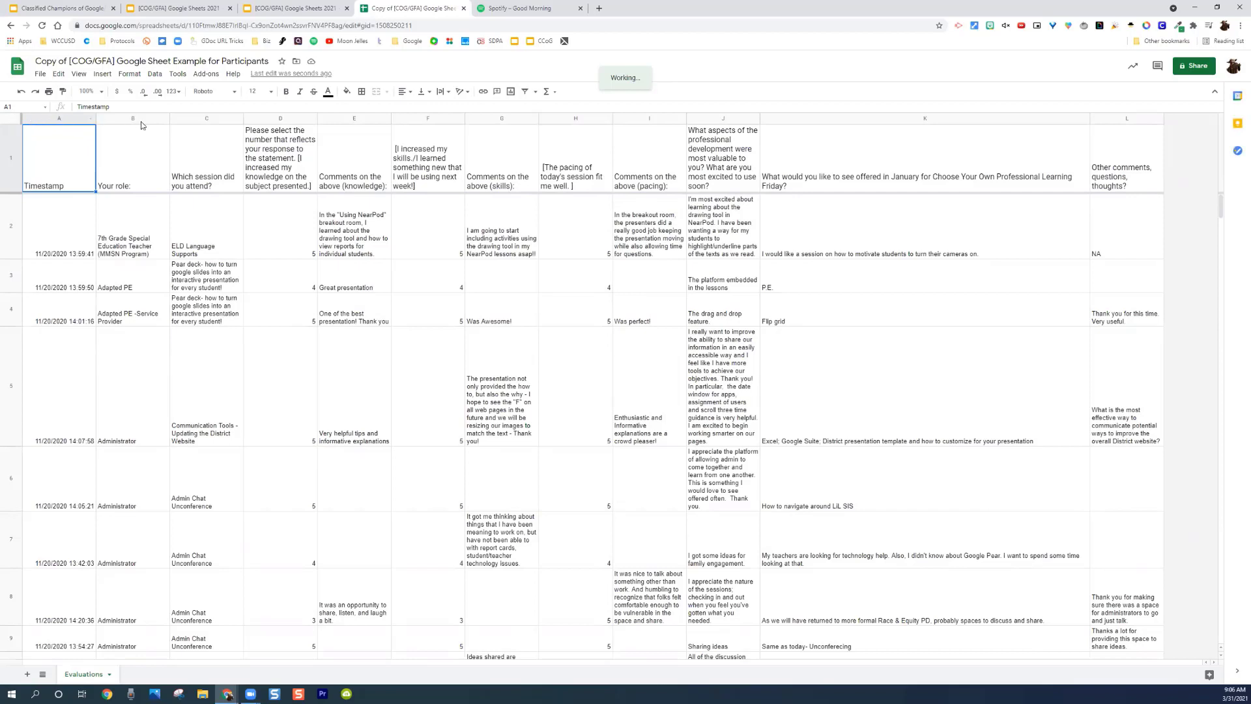
Step: Select the entire Evaluations sheet, clear that selection, and select only column C
{"action": "left_click", "coordinate": [10, 119]}
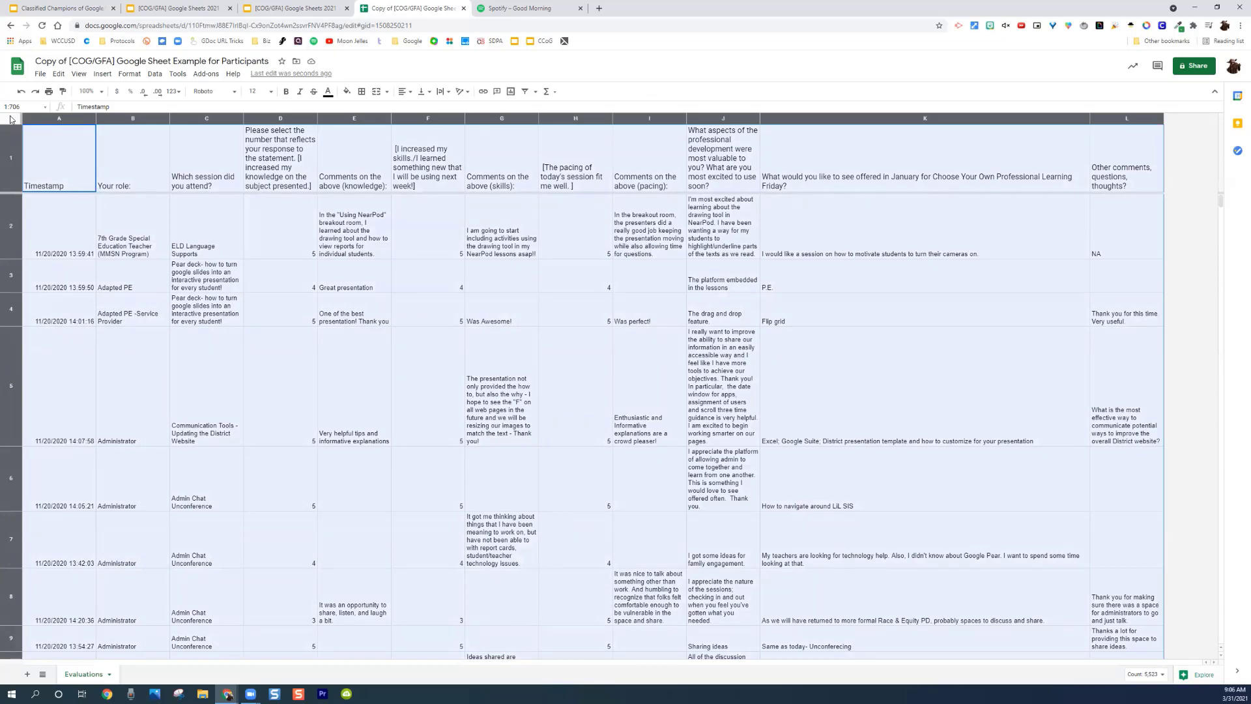
{"action": "left_click", "coordinate": [56, 146]}
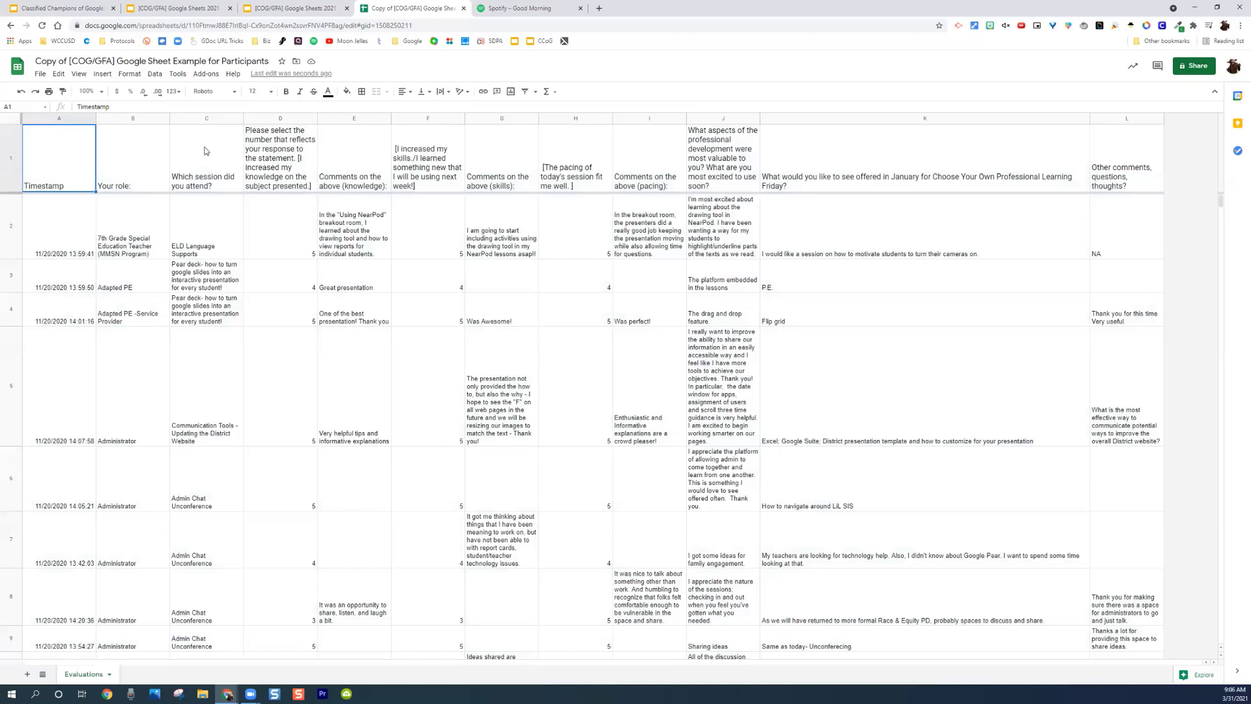
{"action": "left_click", "coordinate": [202, 119]}
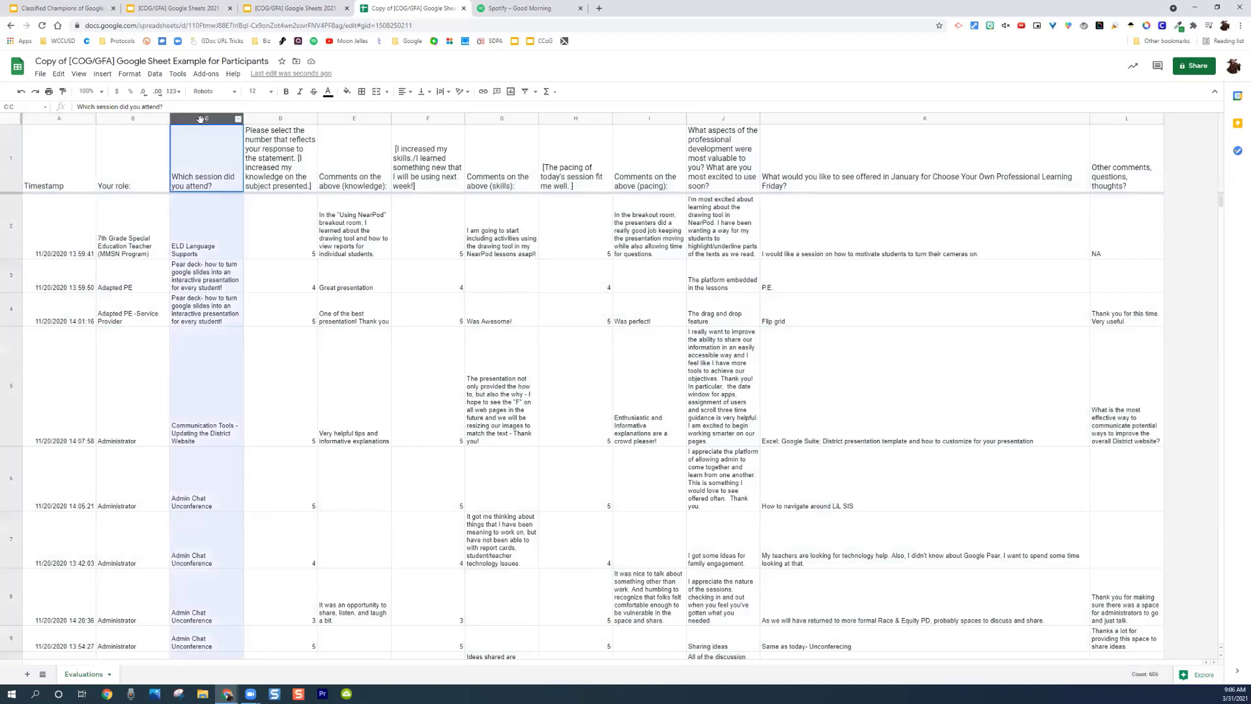
{"action": "left_click", "coordinate": [233, 159]}
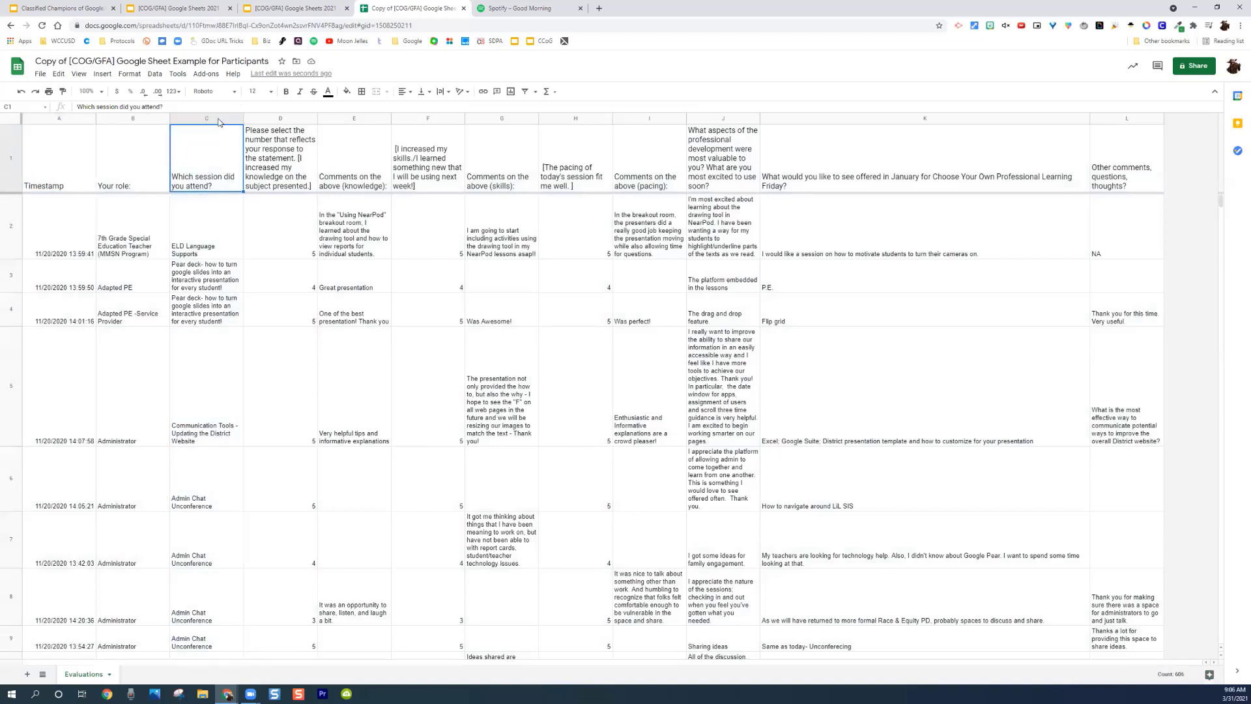
Step: Select columns C through E as a block and move them directly after the pacing rating column H
{"action": "left_click_drag", "start_coordinate": [217, 116], "coordinate": [280, 119]}
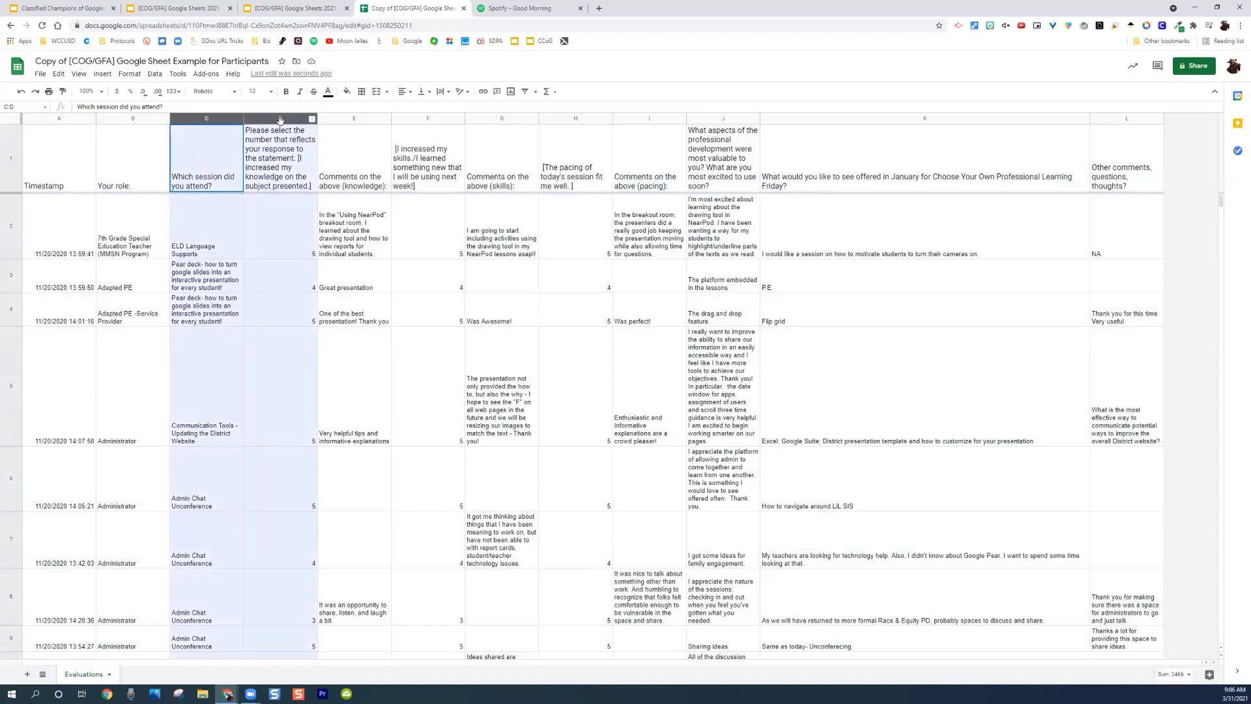
{"action": "left_click_drag", "start_coordinate": [281, 119], "coordinate": [350, 120]}
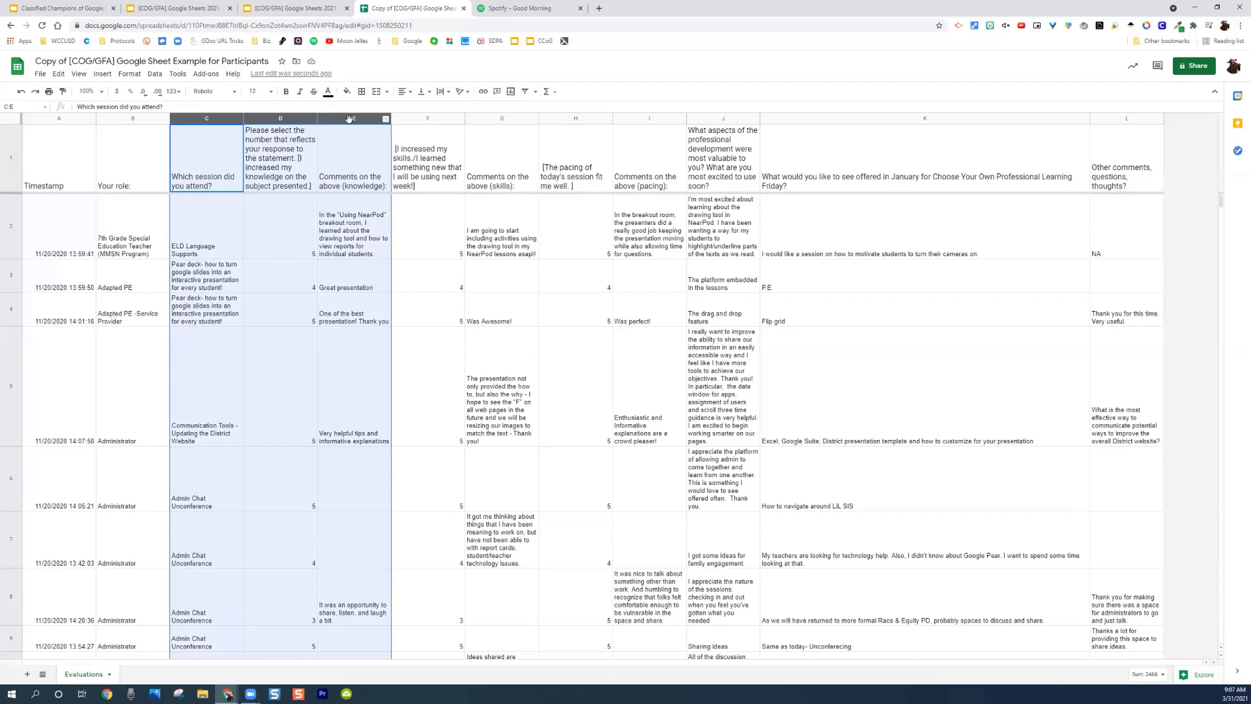
{"action": "left_click_drag", "start_coordinate": [350, 119], "coordinate": [350, 119]}
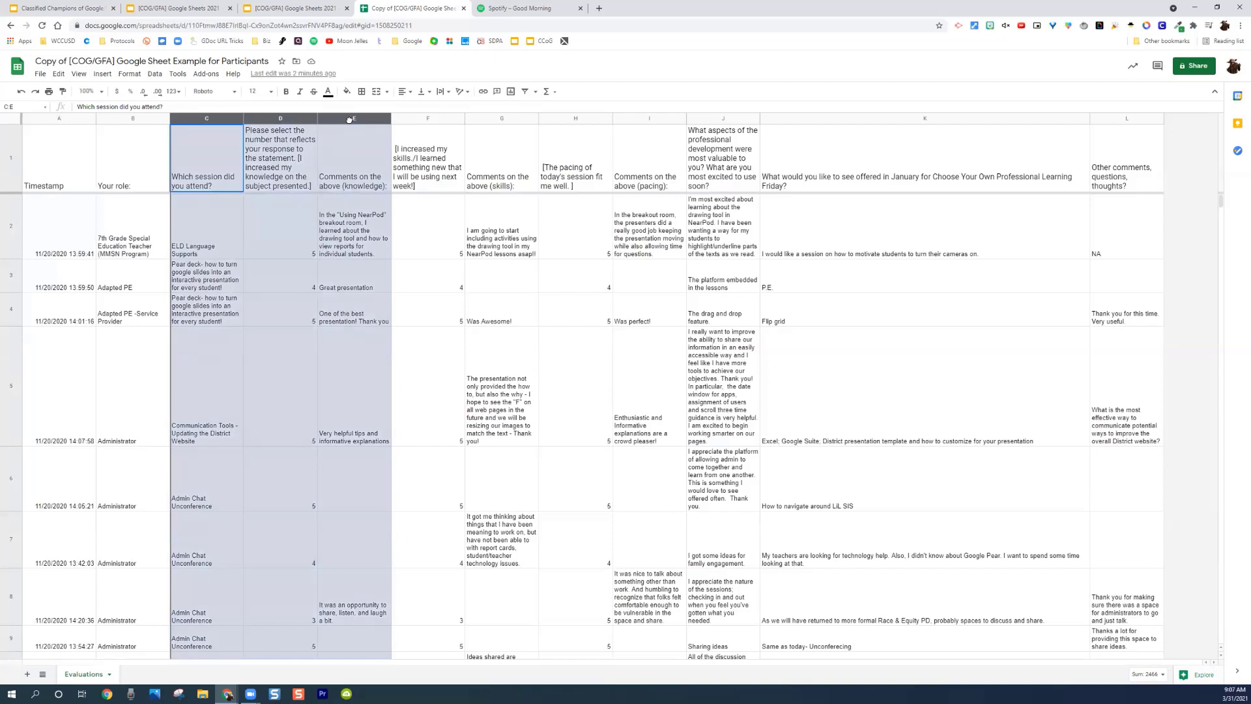
{"action": "left_click_drag", "start_coordinate": [350, 119], "coordinate": [560, 123]}
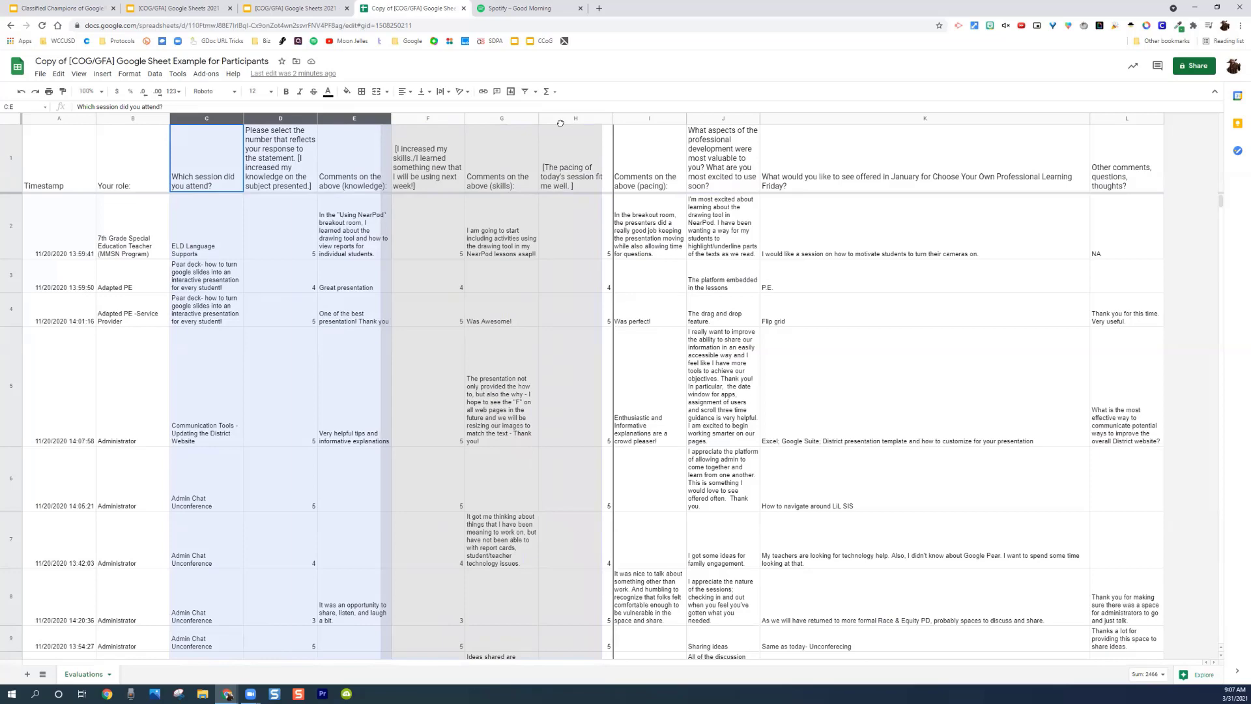
{"action": "left_click_drag", "start_coordinate": [561, 123], "coordinate": [561, 121]}
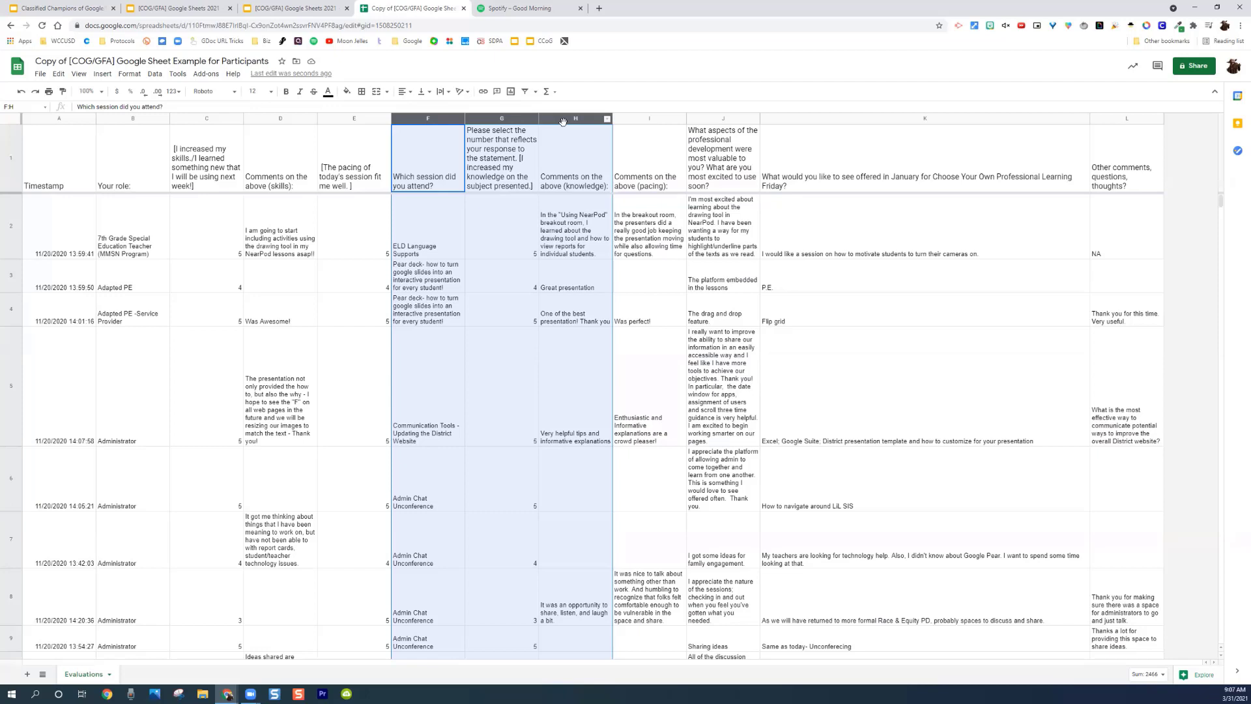
{"action": "left_click", "coordinate": [532, 190]}
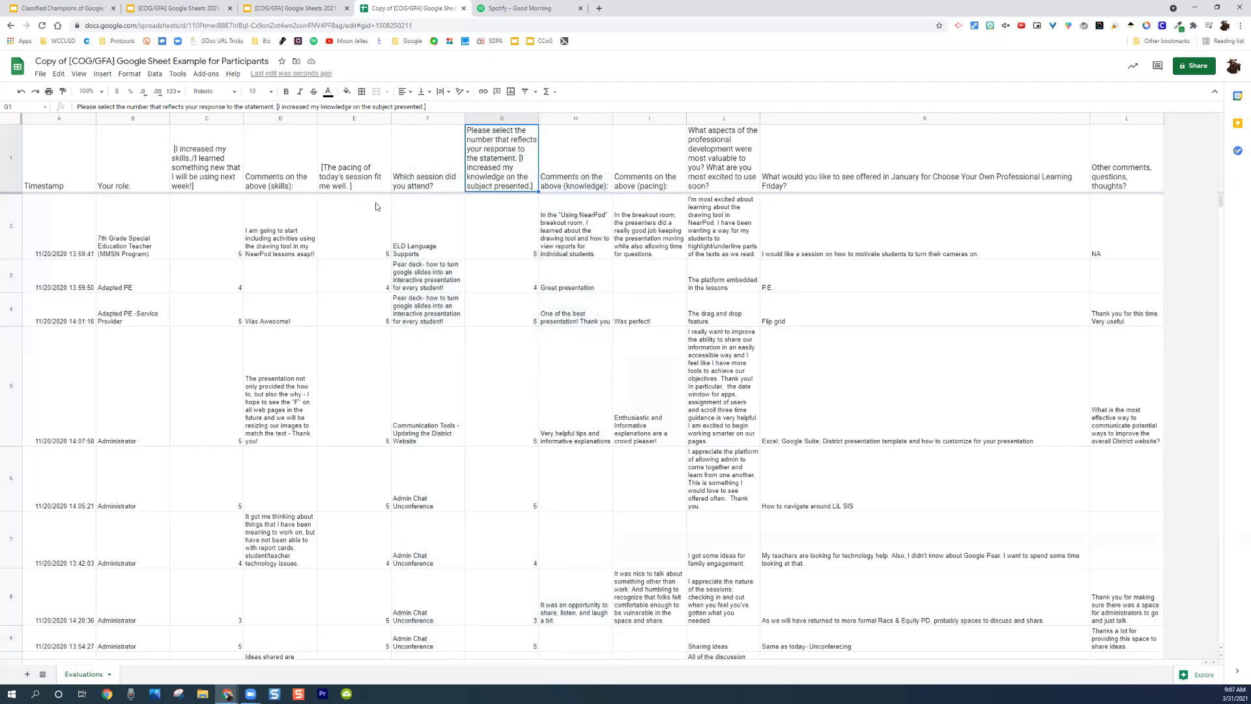
Step: Select the continuous range of columns B through K, and clear the selection
{"action": "left_click", "coordinate": [129, 118]}
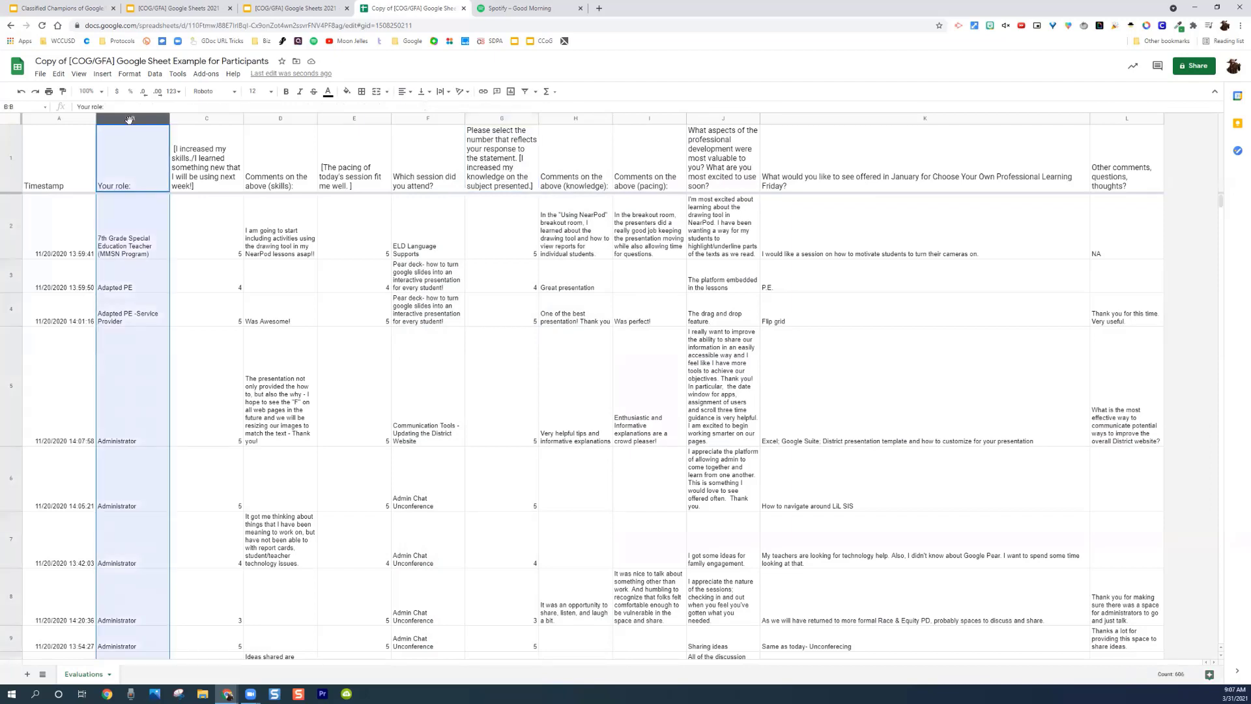
{"action": "left_click", "coordinate": [901, 117], "text": "shift"}
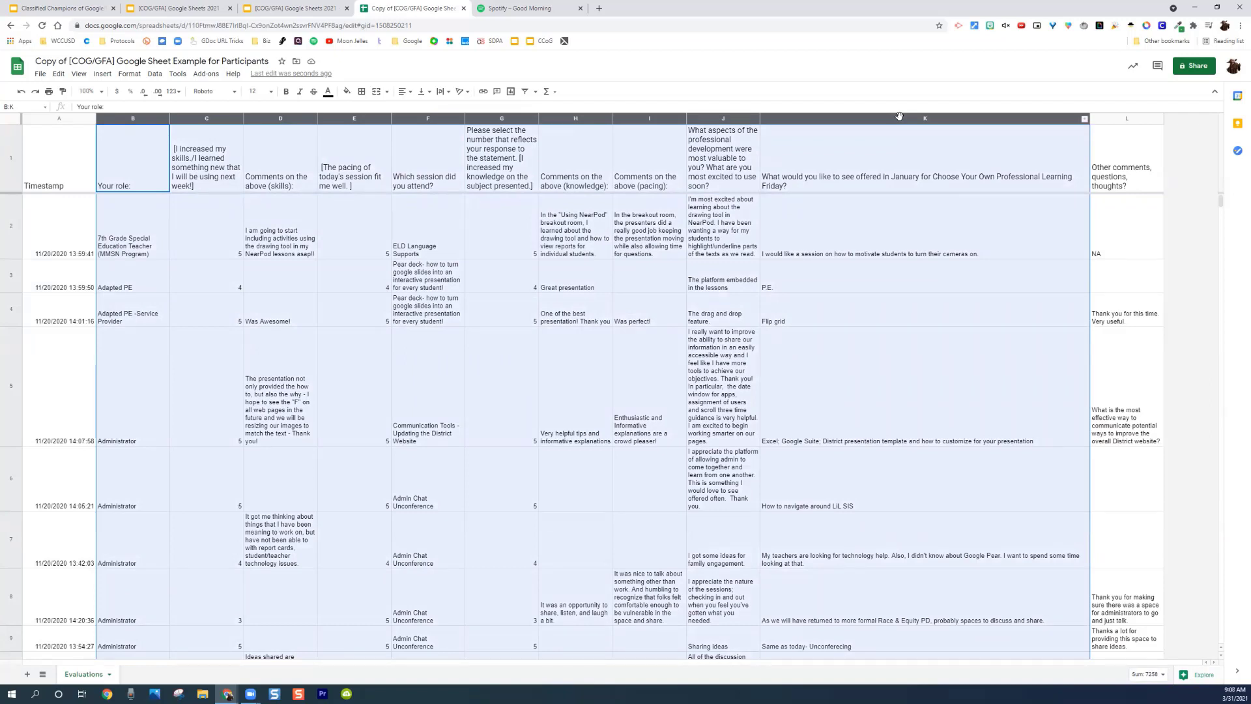
{"action": "left_click", "coordinate": [474, 275]}
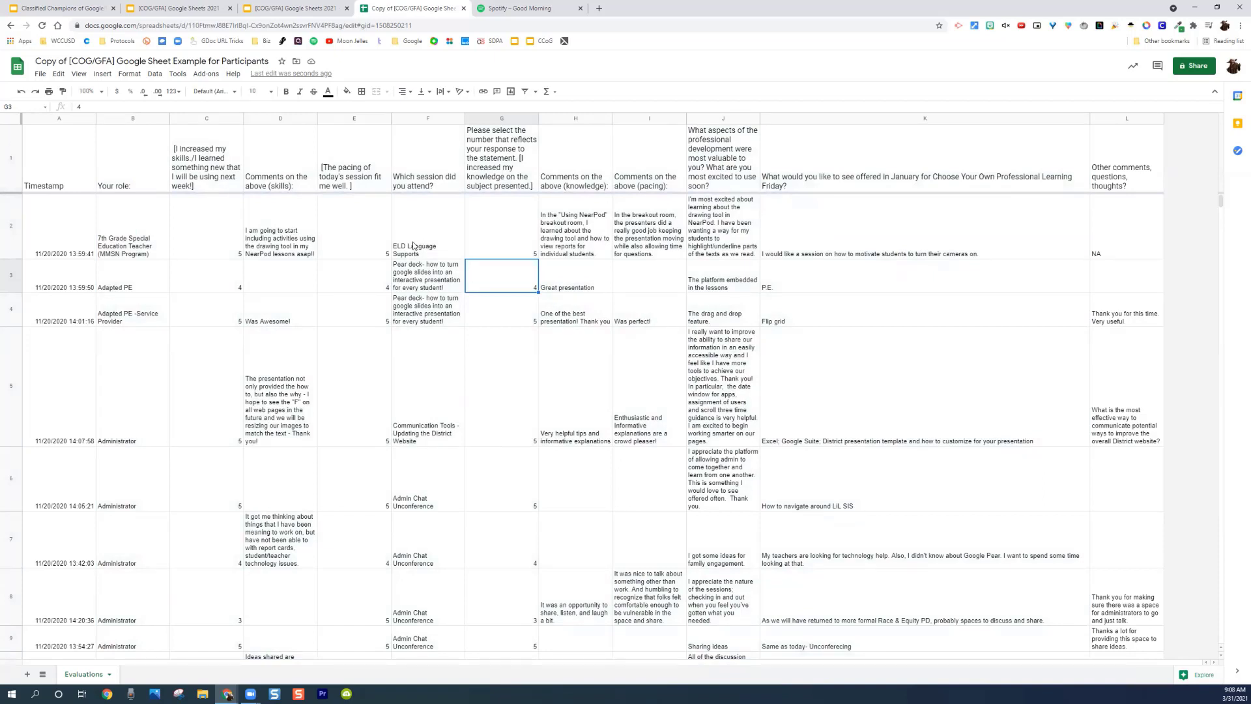
Step: Select the non-adjacent columns B, D, F and H together
{"action": "left_click", "coordinate": [135, 117]}
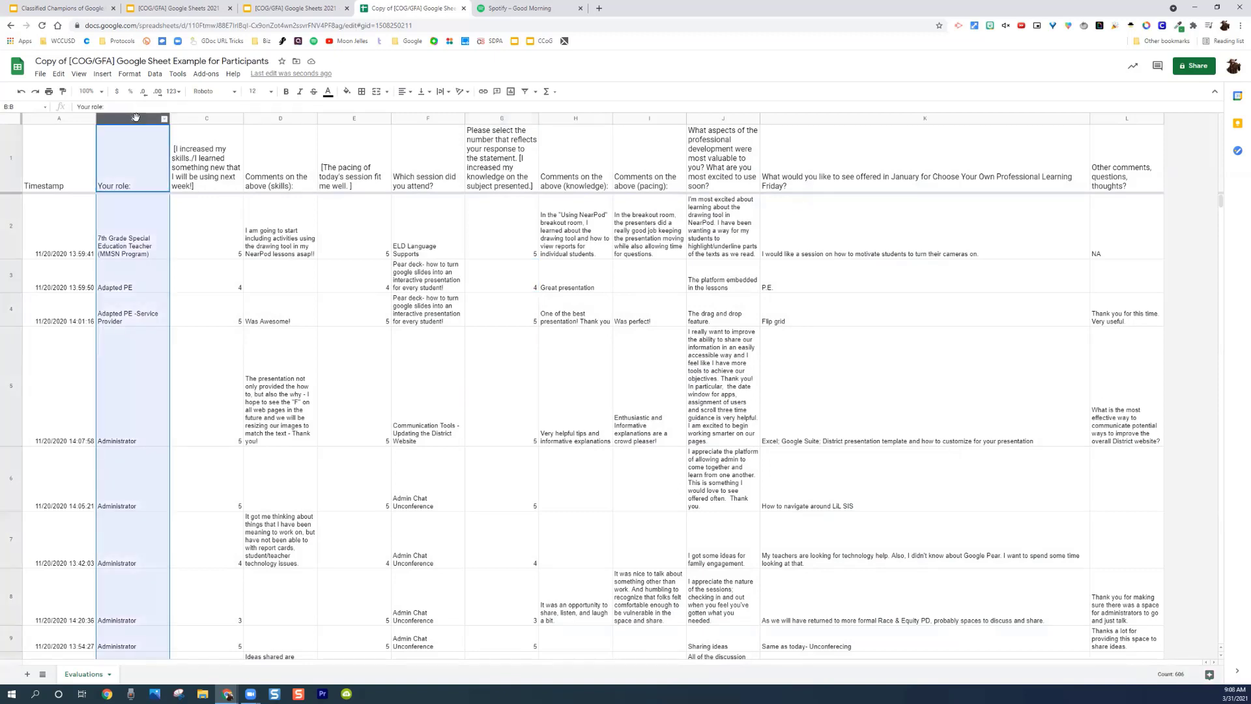
{"action": "left_click", "coordinate": [272, 117], "text": "ctrl"}
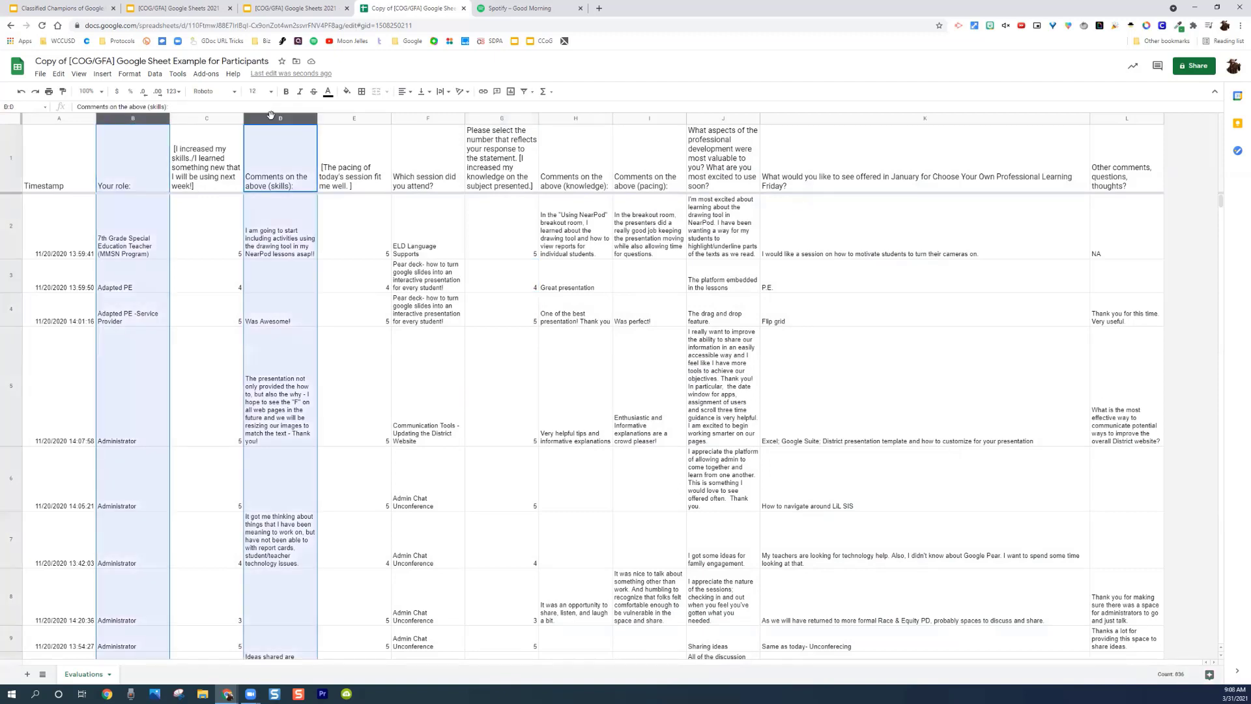
{"action": "left_click", "coordinate": [438, 118], "text": "ctrl"}
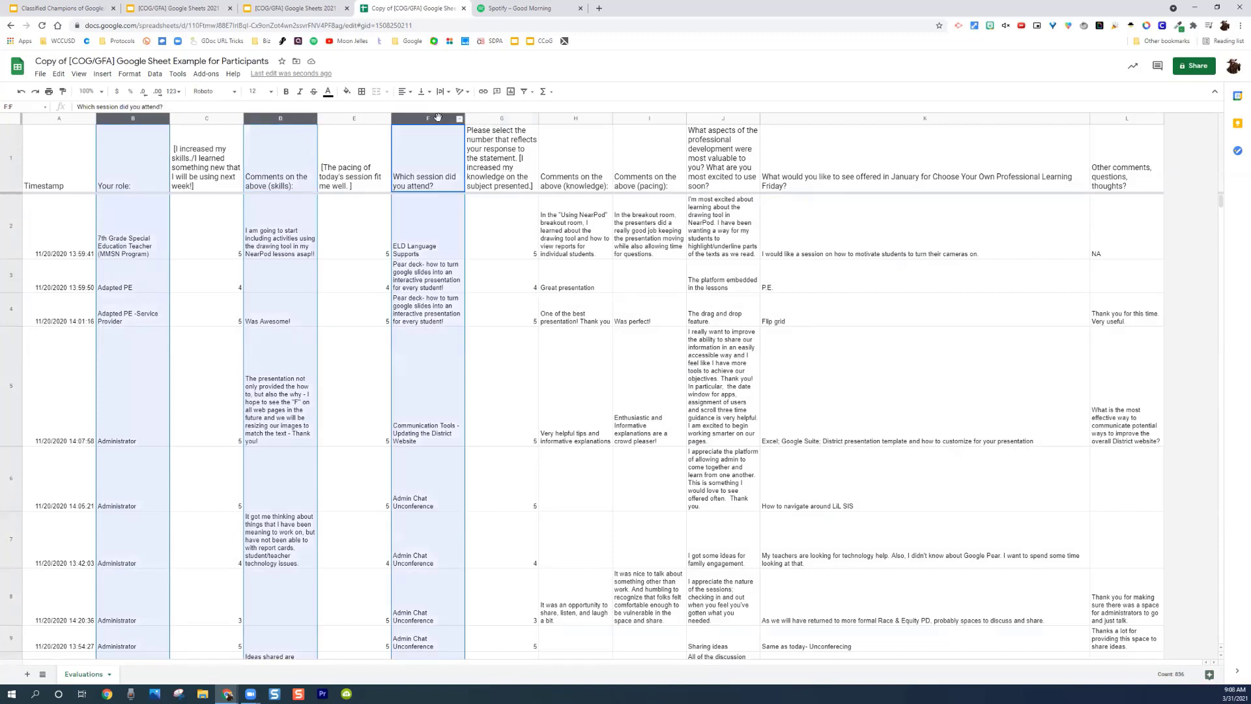
{"action": "left_click", "coordinate": [554, 117], "text": "ctrl"}
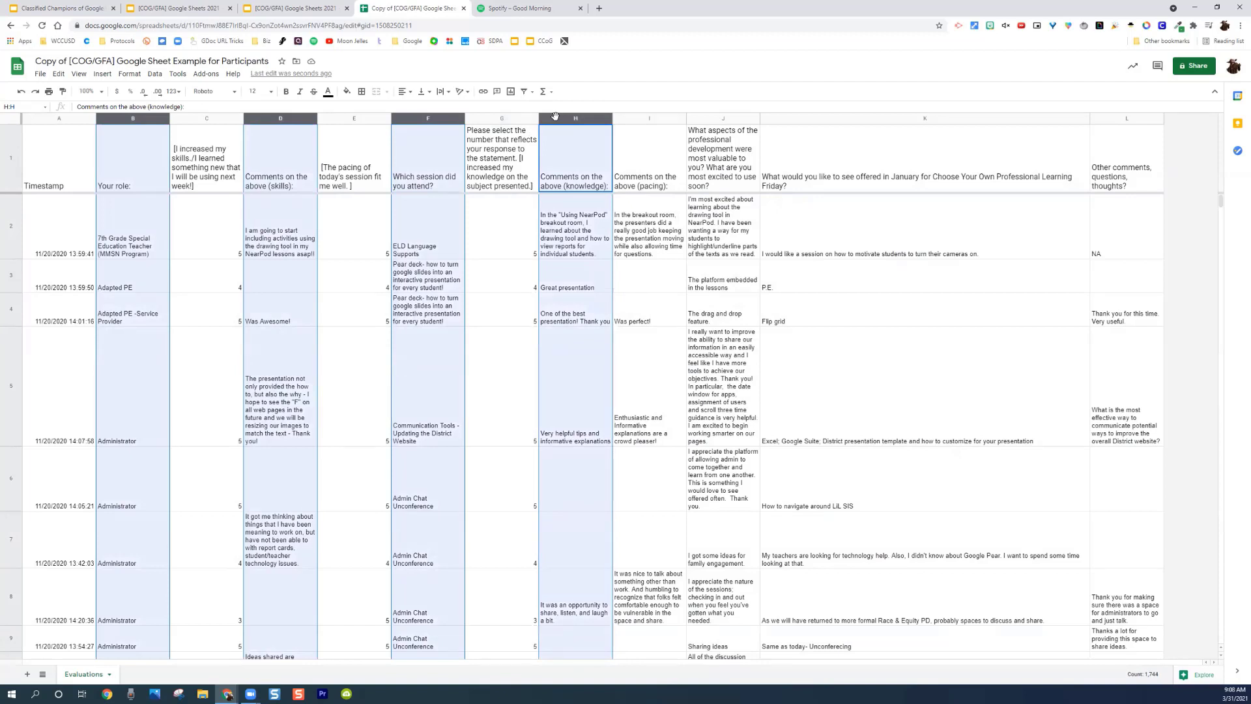
Step: Close the extra editing tab of the Google Sheets 2021 slides and advance the presentation to the Version history slide
{"action": "left_click", "coordinate": [296, 10]}
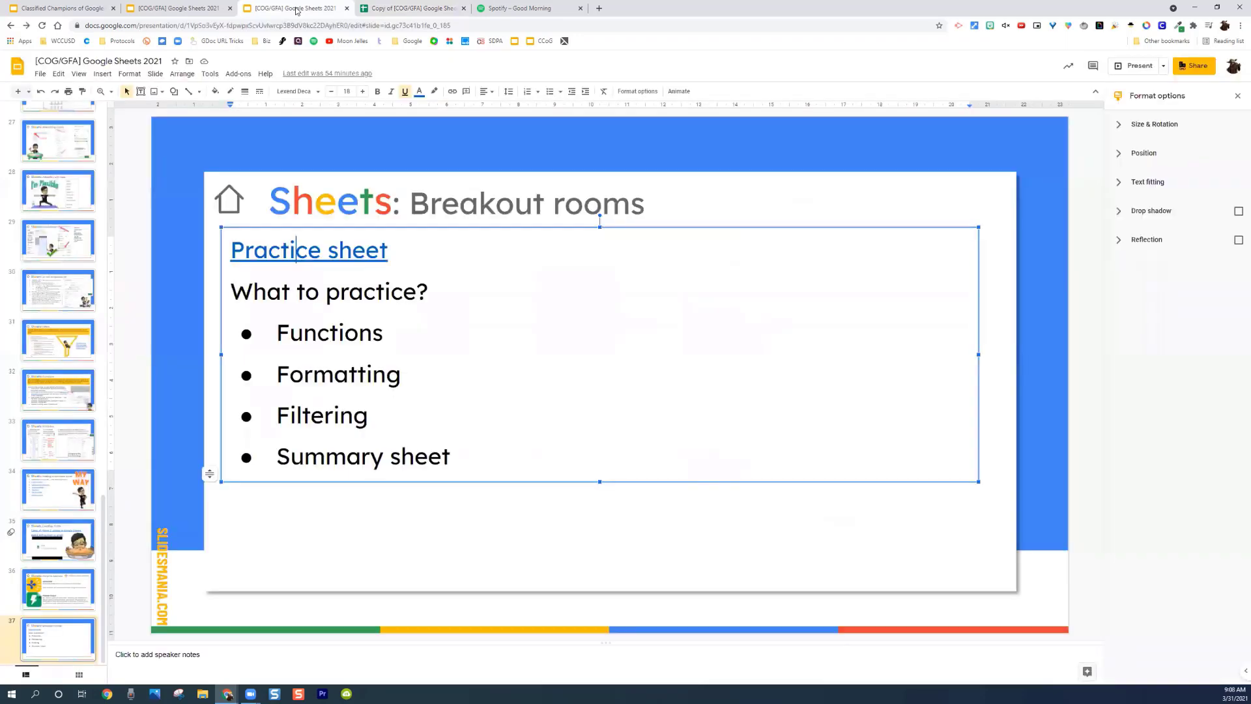
{"action": "left_click", "coordinate": [191, 9]}
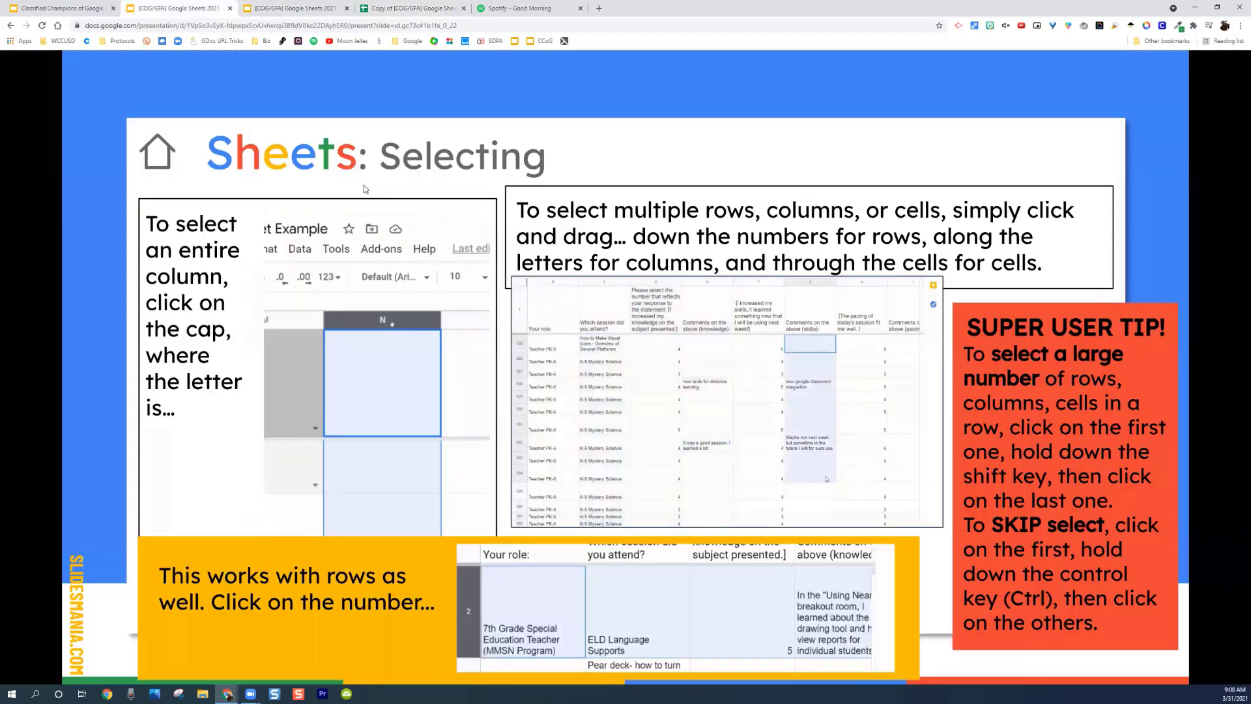
{"action": "left_click", "coordinate": [346, 8]}
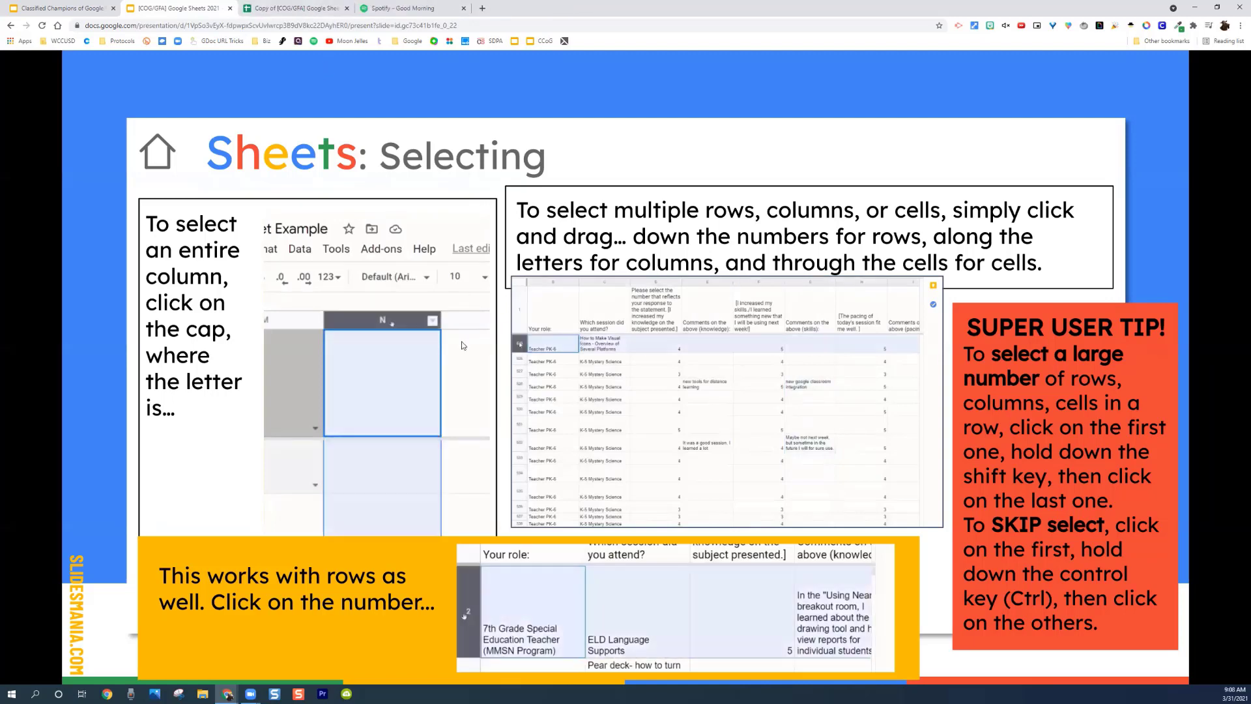
{"action": "left_click", "coordinate": [614, 297]}
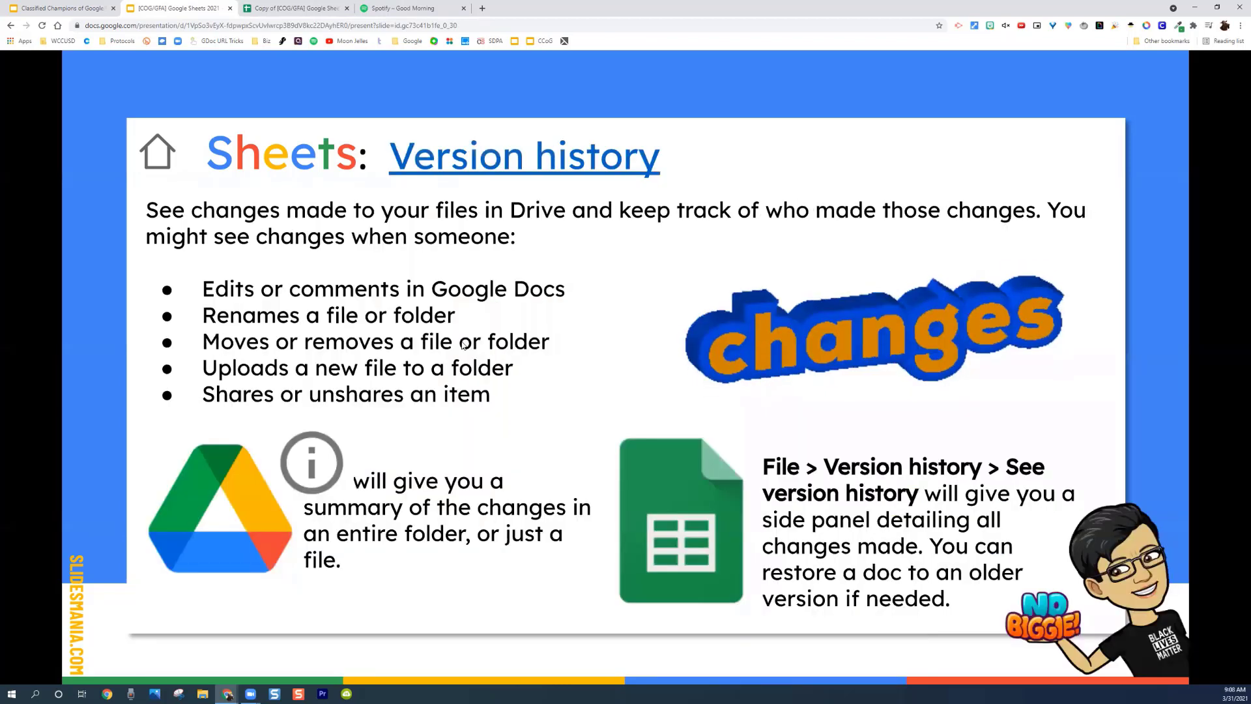
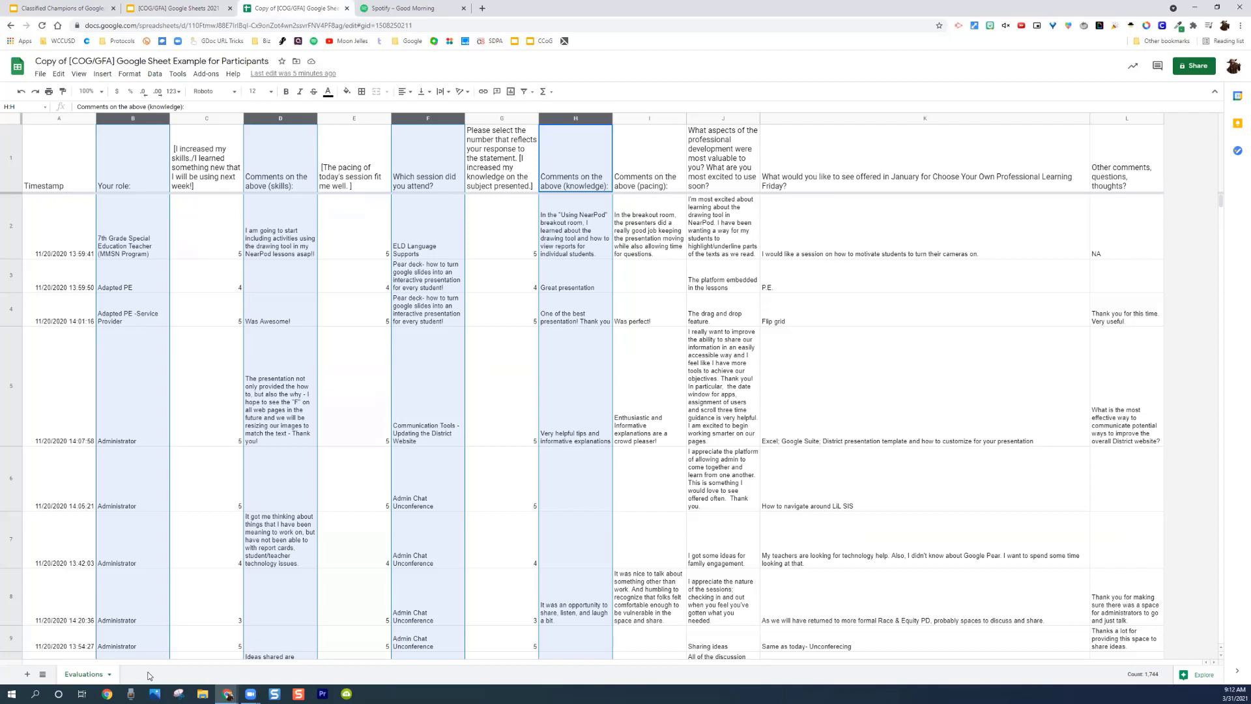
Step: Protect the cell range C5:H7 on the Evaluations sheet with the description "Functions" and go to its permissions
{"action": "left_click", "coordinate": [199, 586]}
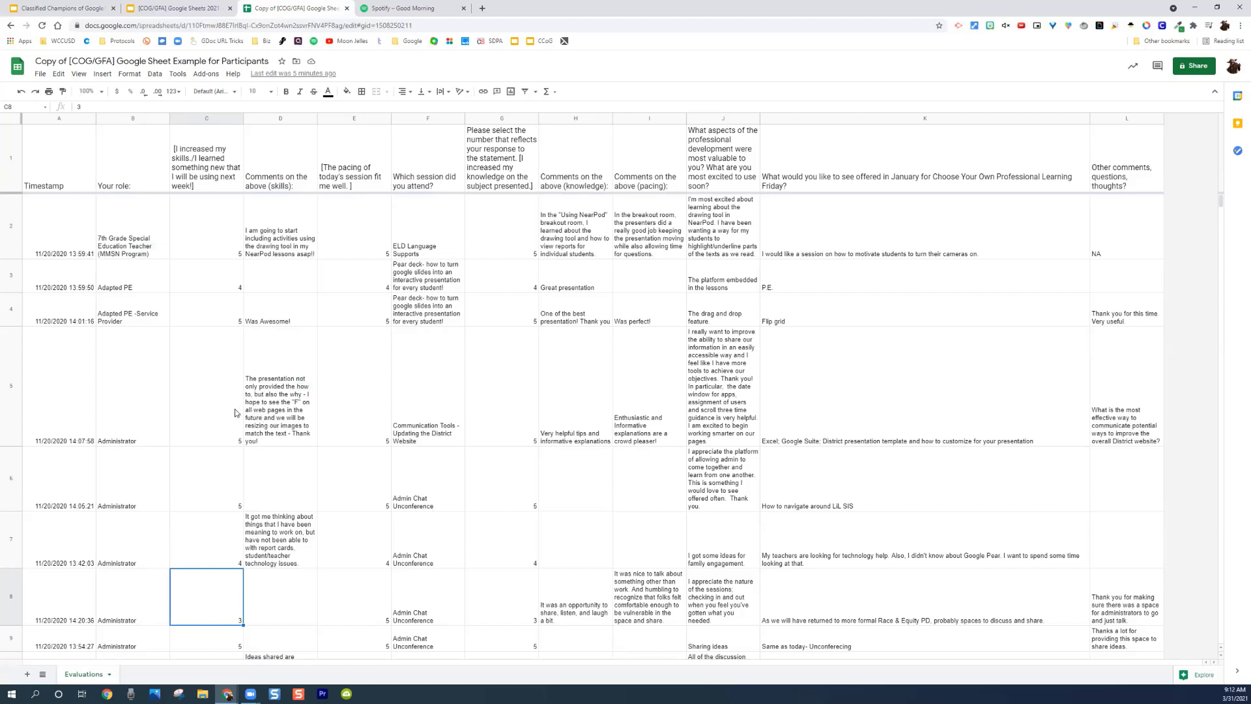
{"action": "left_click_drag", "start_coordinate": [233, 413], "coordinate": [430, 412]}
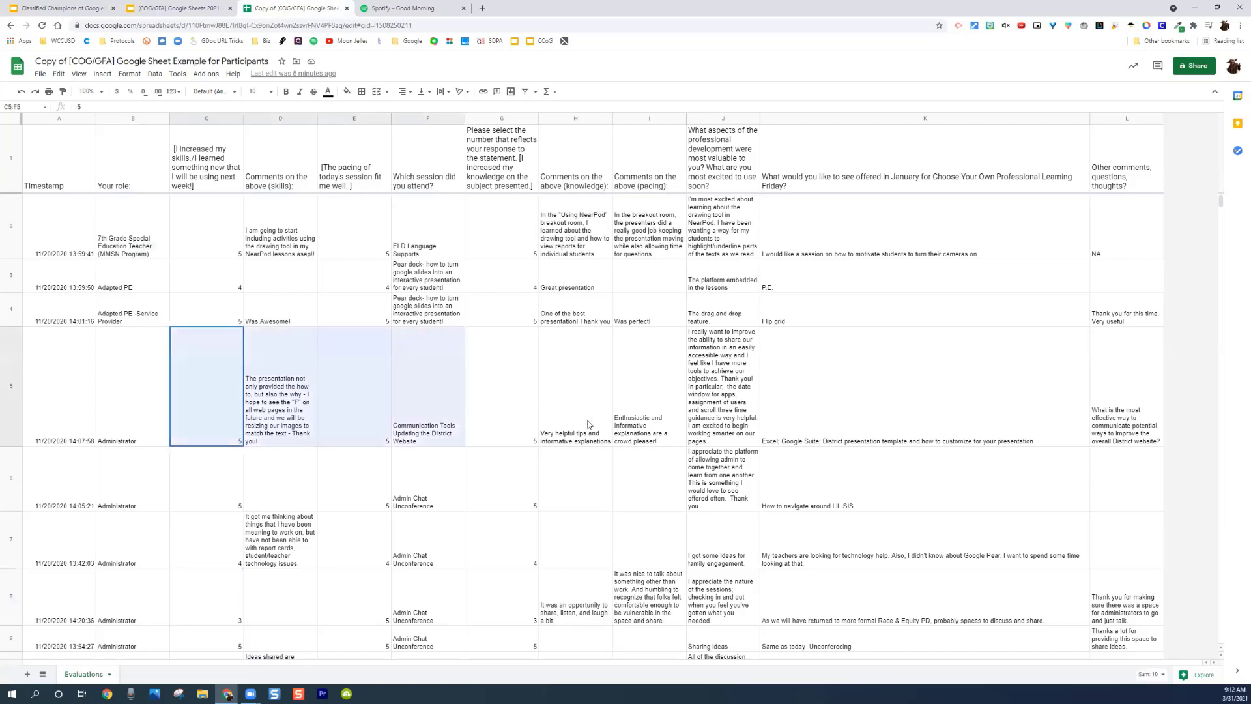
{"action": "left_click_drag", "start_coordinate": [588, 424], "coordinate": [586, 559]}
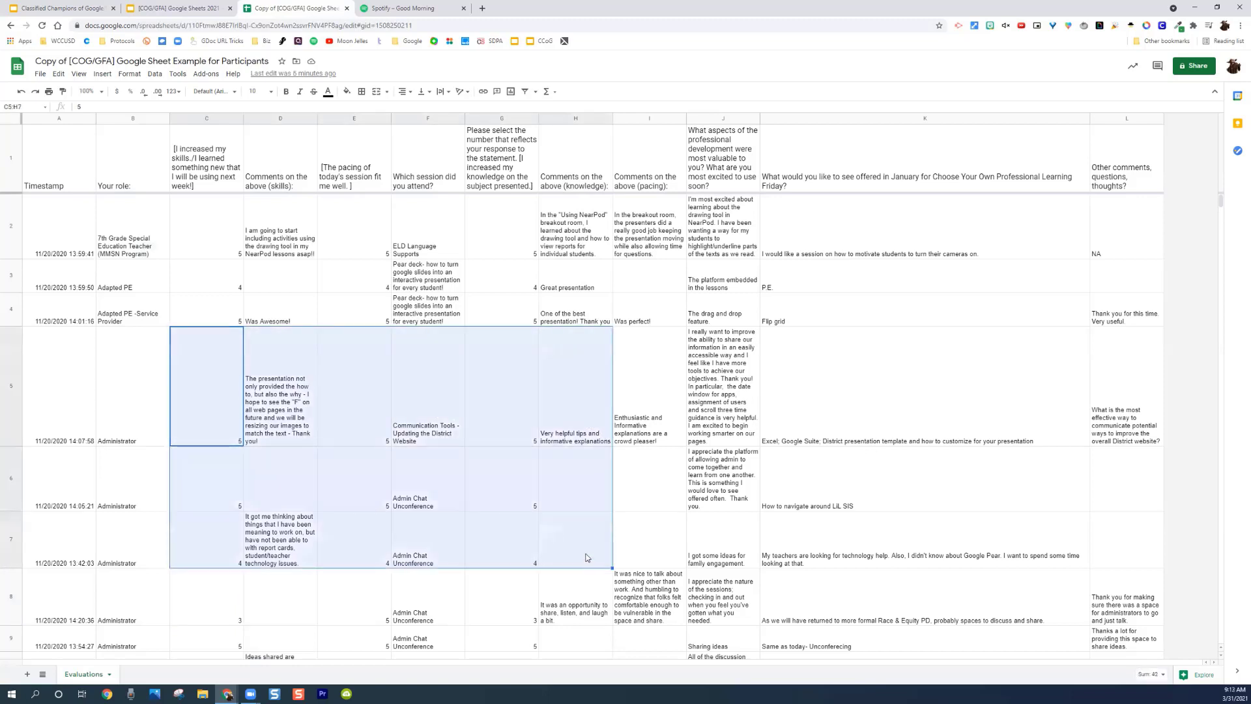
{"action": "right_click", "coordinate": [581, 537]}
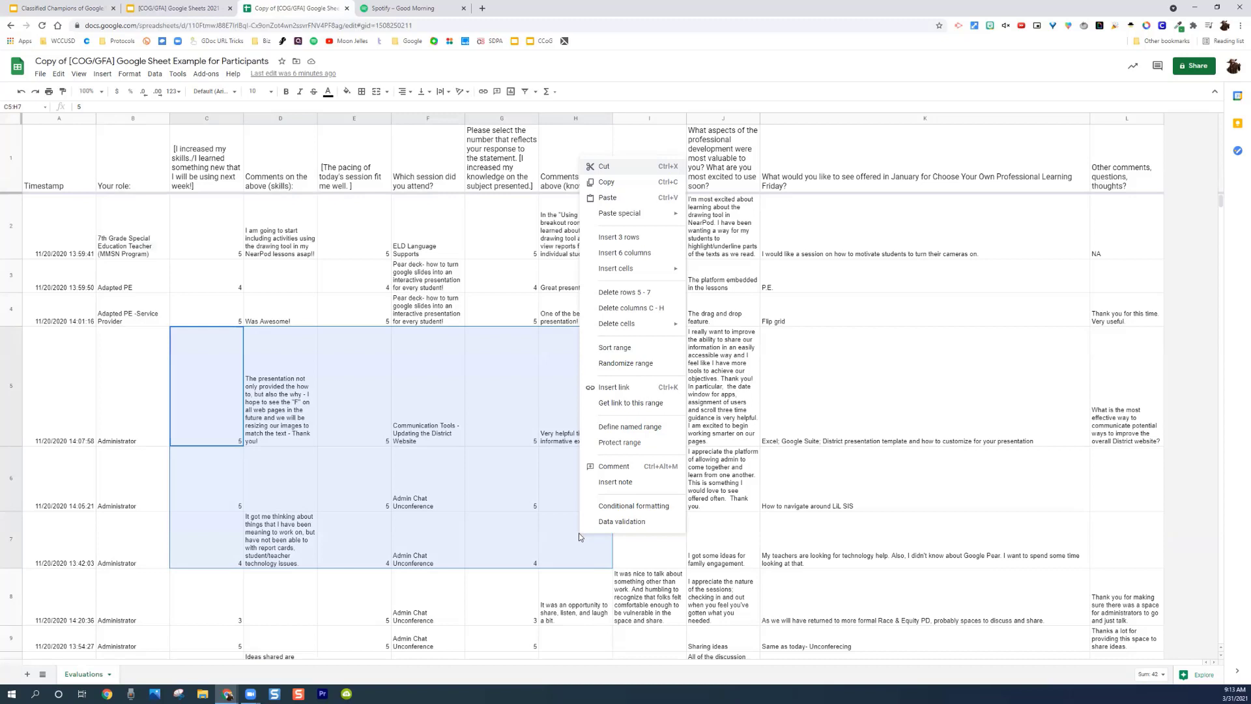
{"action": "left_click", "coordinate": [623, 444]}
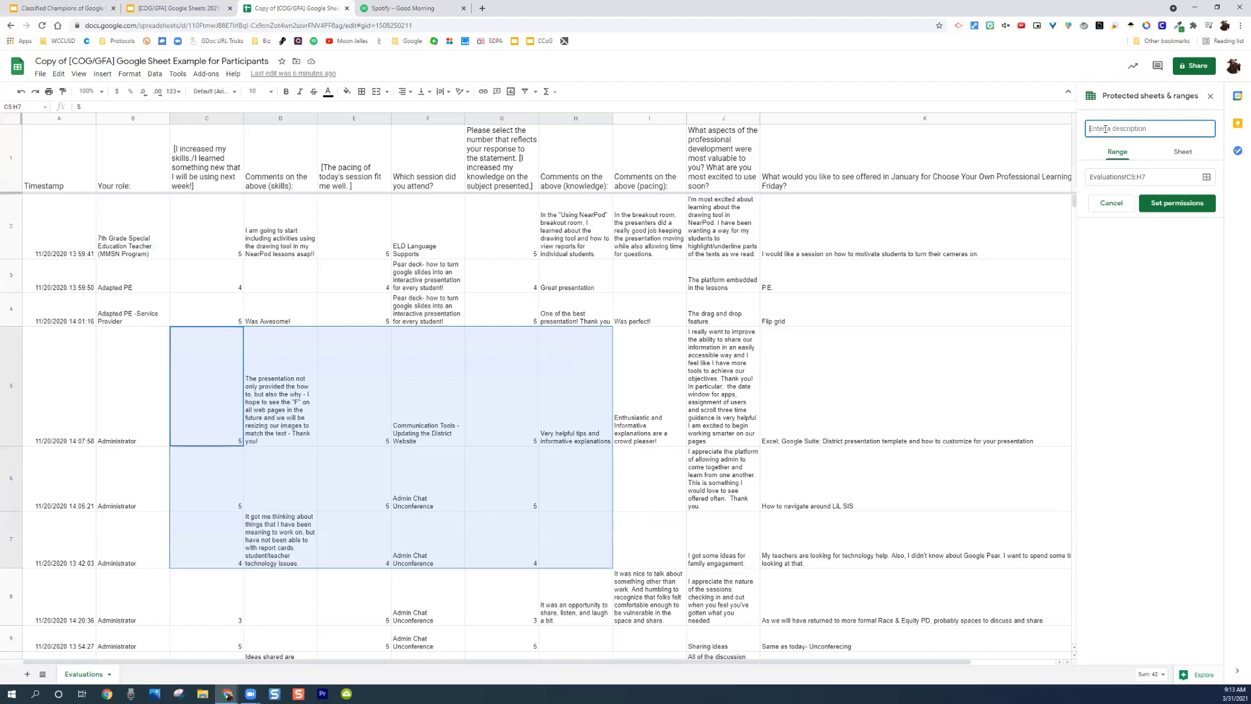
{"action": "type", "text": "Functions"}
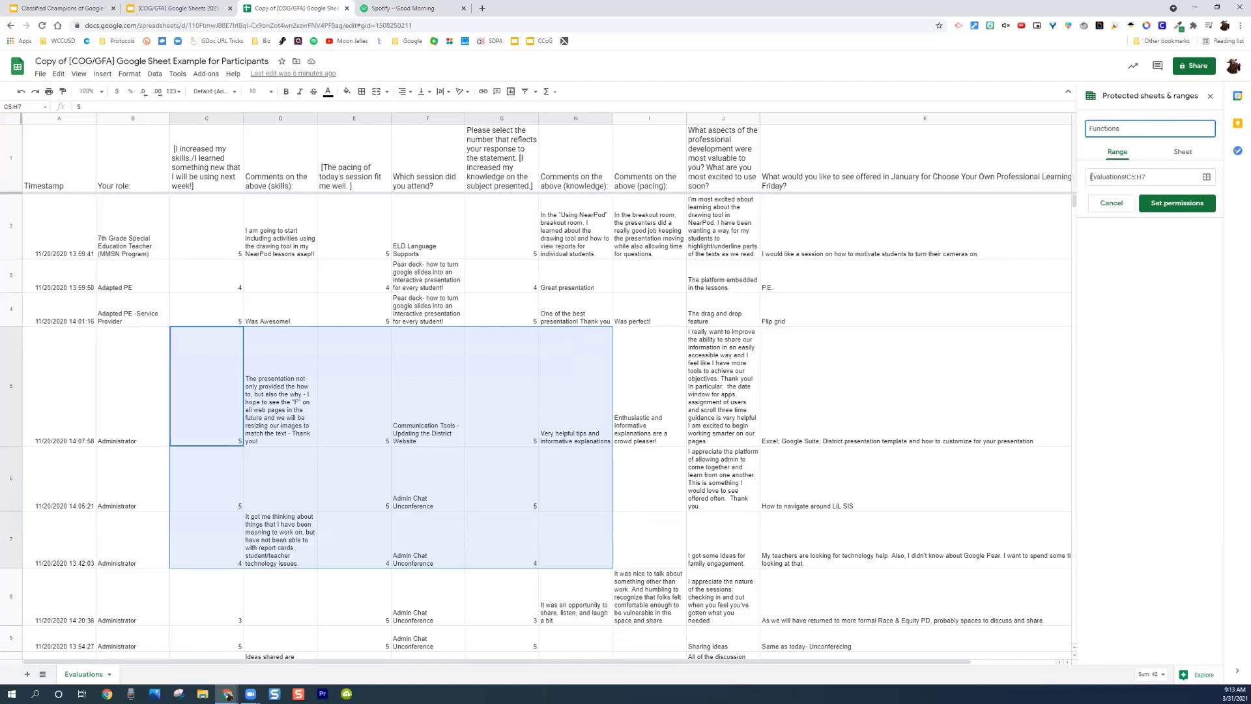
{"action": "left_click", "coordinate": [1170, 205]}
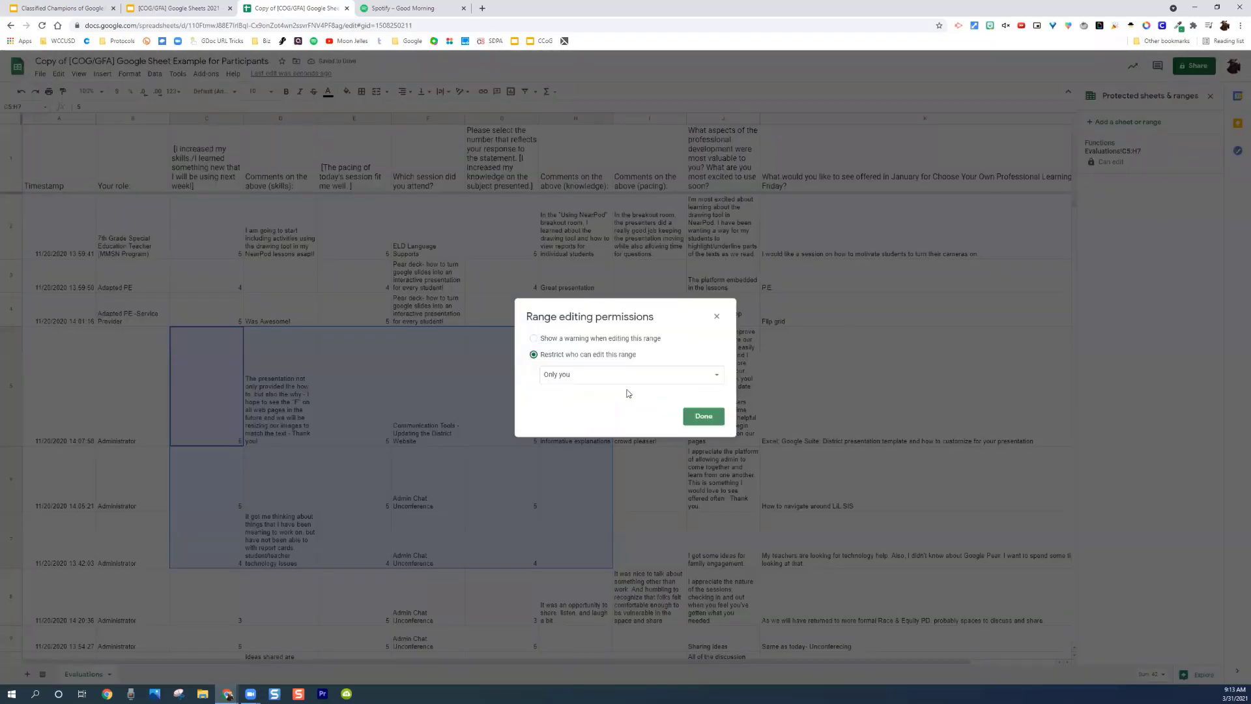
Step: Review the warning, restricted and Custom editor options for the protected range, and leave the permissions and protection settings without applying them
{"action": "left_click", "coordinate": [535, 339]}
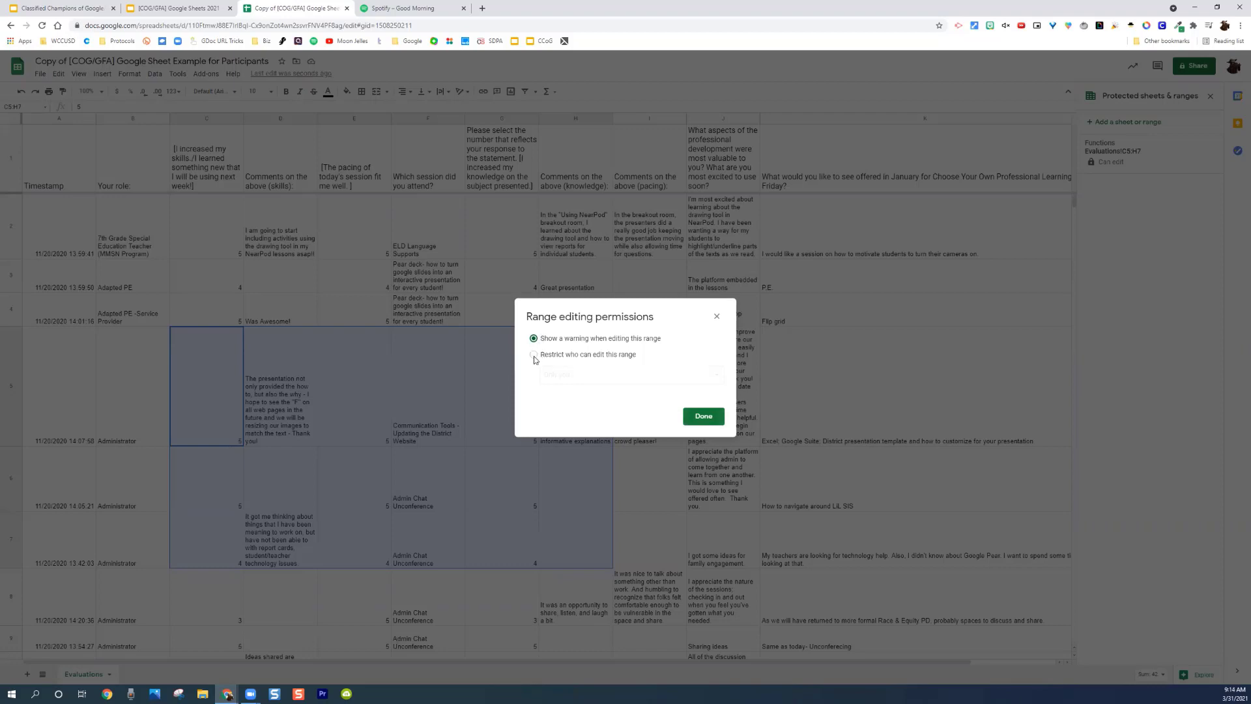
{"action": "left_click", "coordinate": [533, 356]}
{"action": "left_click", "coordinate": [613, 380]}
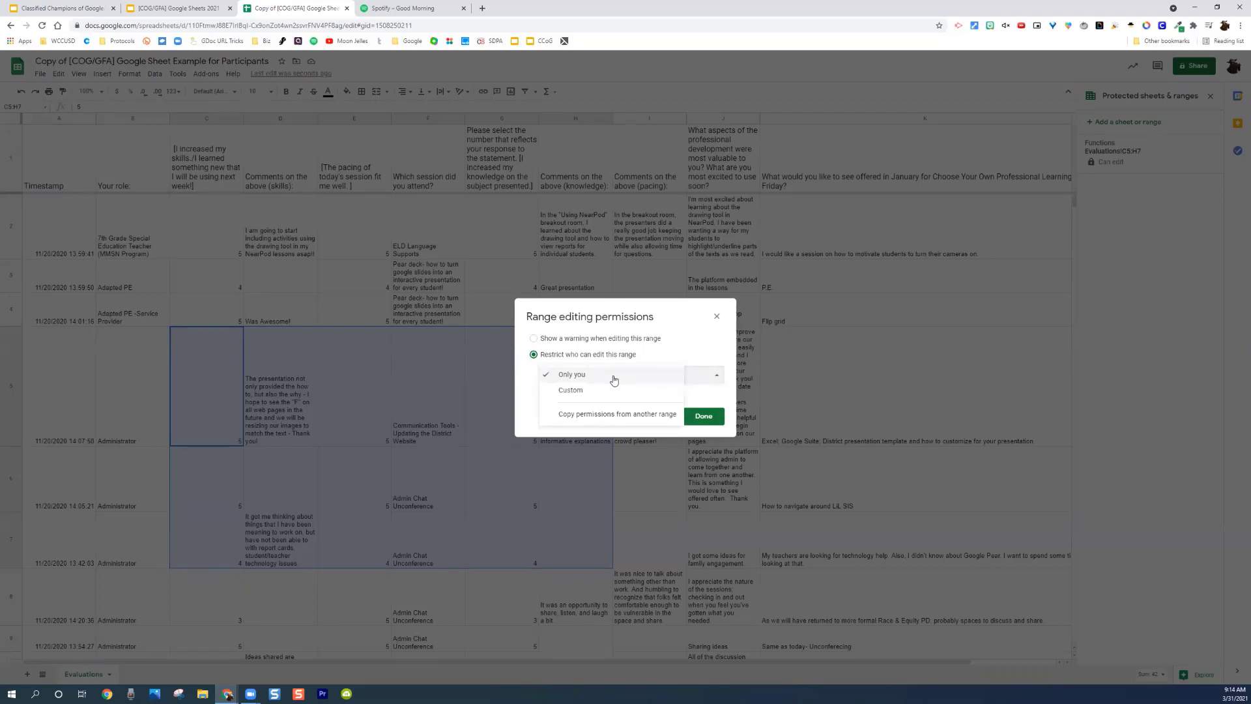
{"action": "left_click", "coordinate": [614, 392]}
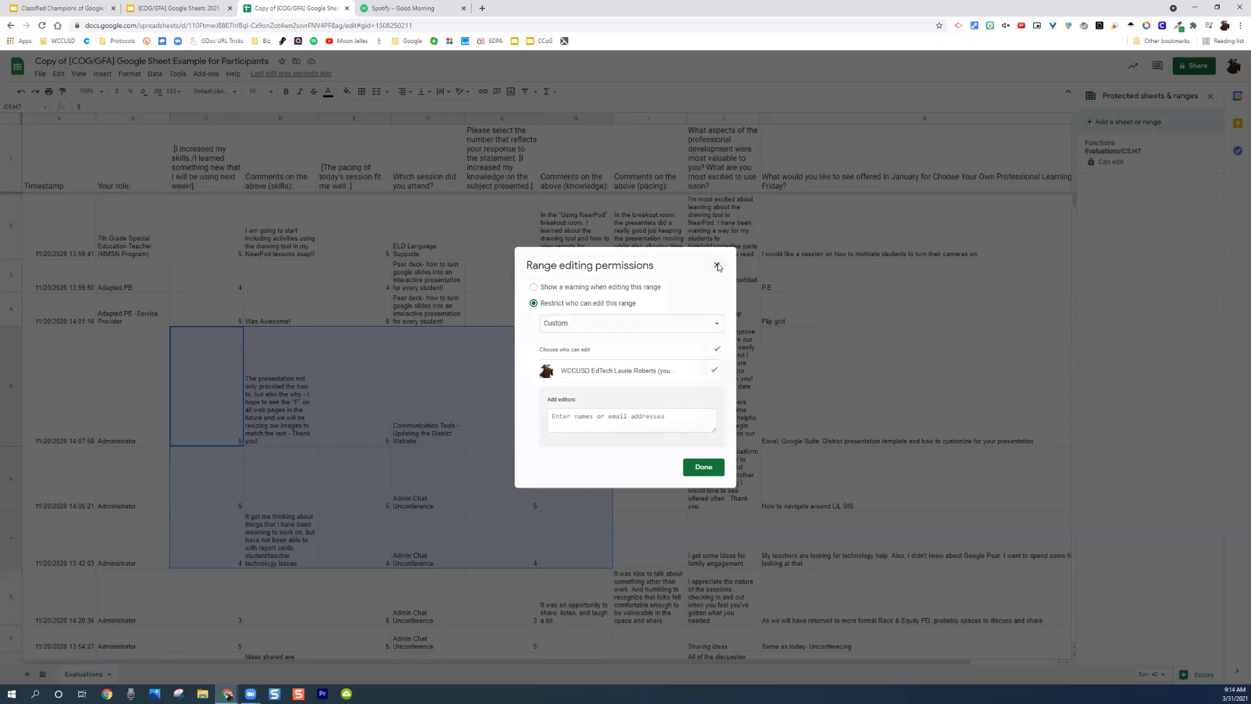
{"action": "left_click", "coordinate": [714, 267]}
{"action": "left_click", "coordinate": [494, 428]}
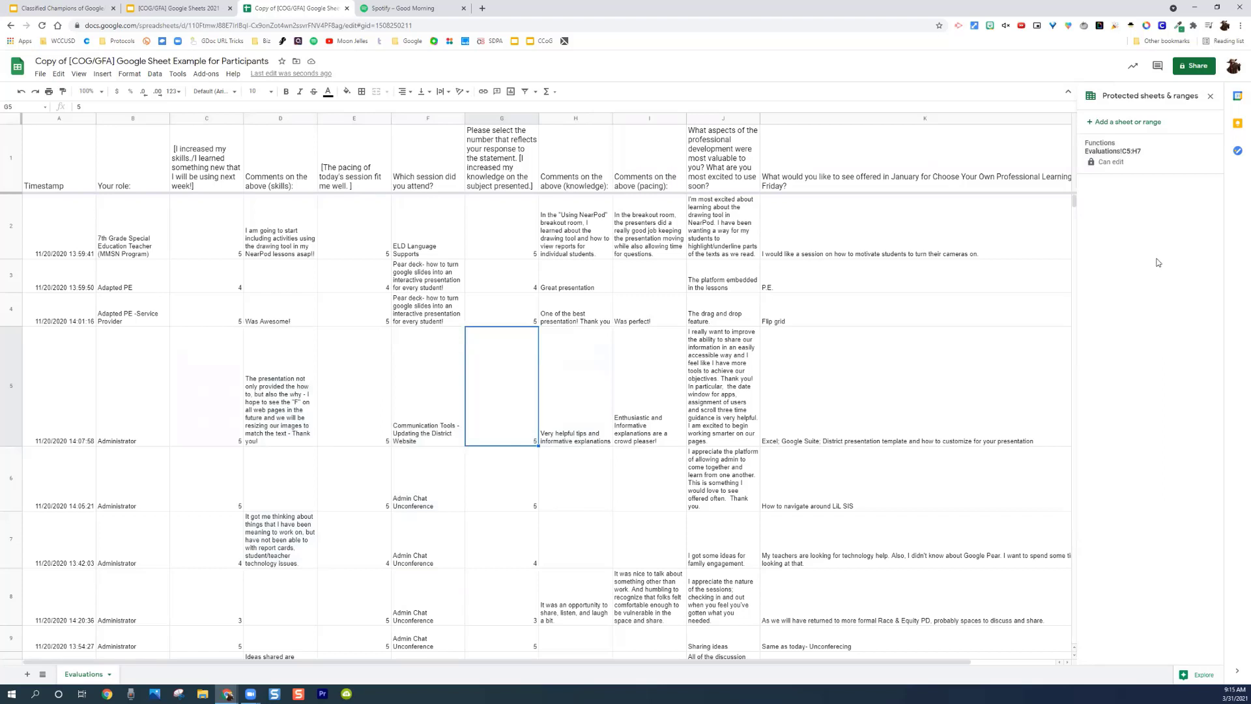
{"action": "left_click", "coordinate": [1210, 97]}
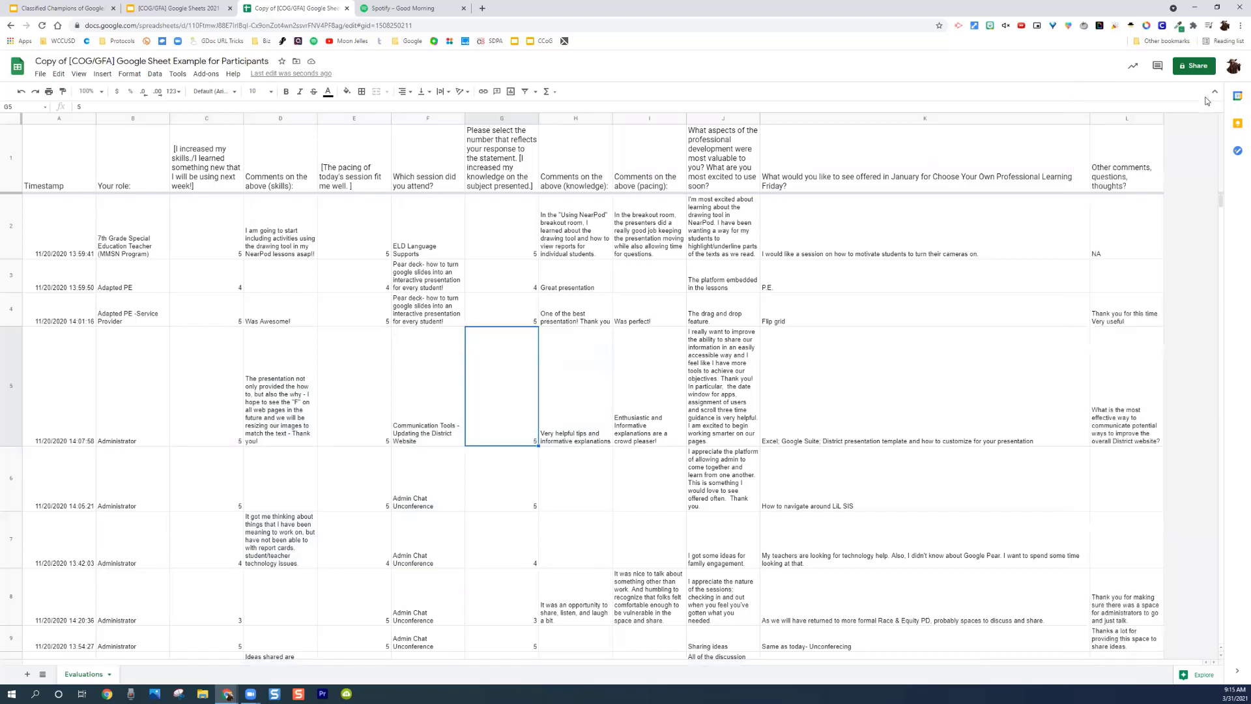
Step: Duplicate the Evaluations sheet within the spreadsheet
{"action": "right_click", "coordinate": [94, 676]}
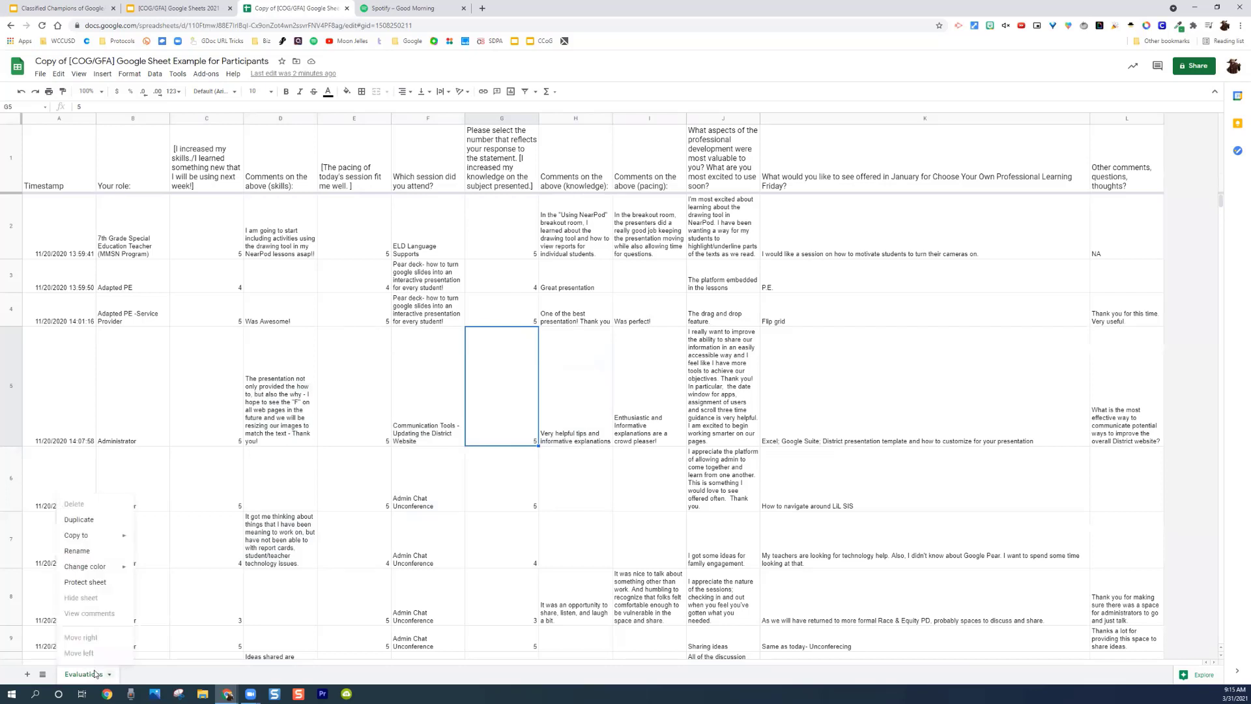
{"action": "left_click", "coordinate": [105, 520]}
{"action": "left_click", "coordinate": [104, 522]}
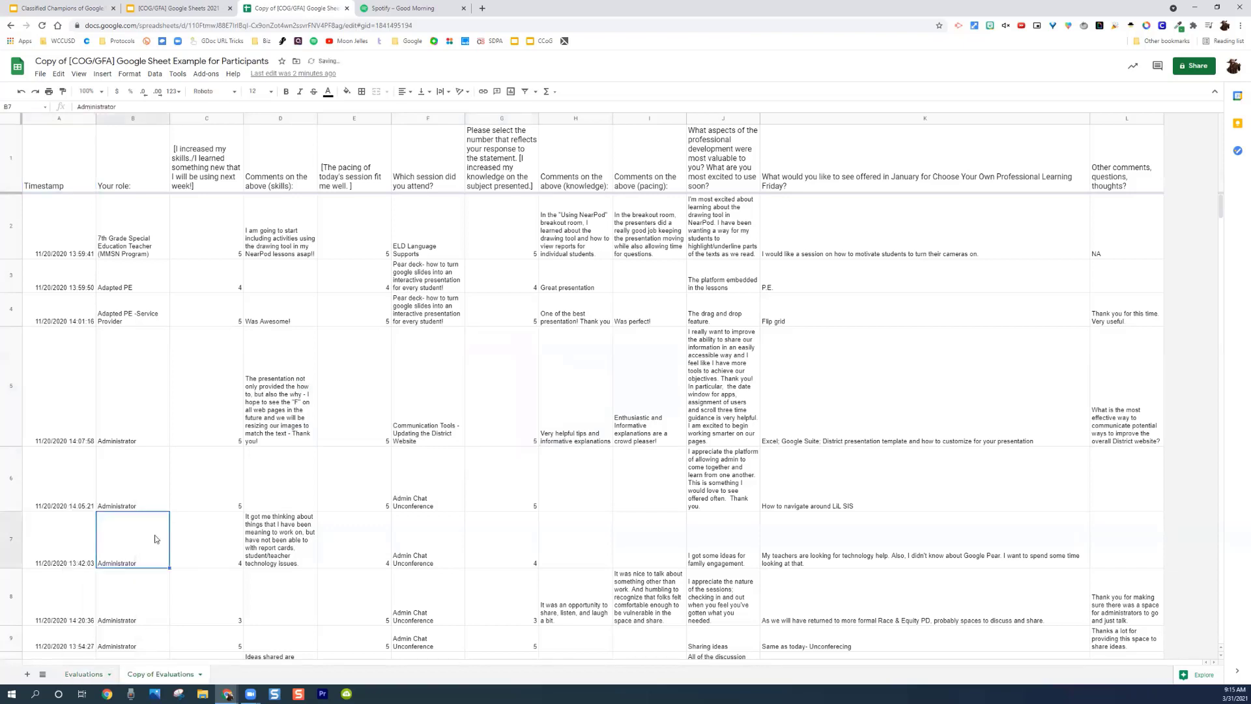
Step: Protect the whole Copy of Evaluations sheet without a description, restricting its editing to "Only you"
{"action": "left_click", "coordinate": [198, 675]}
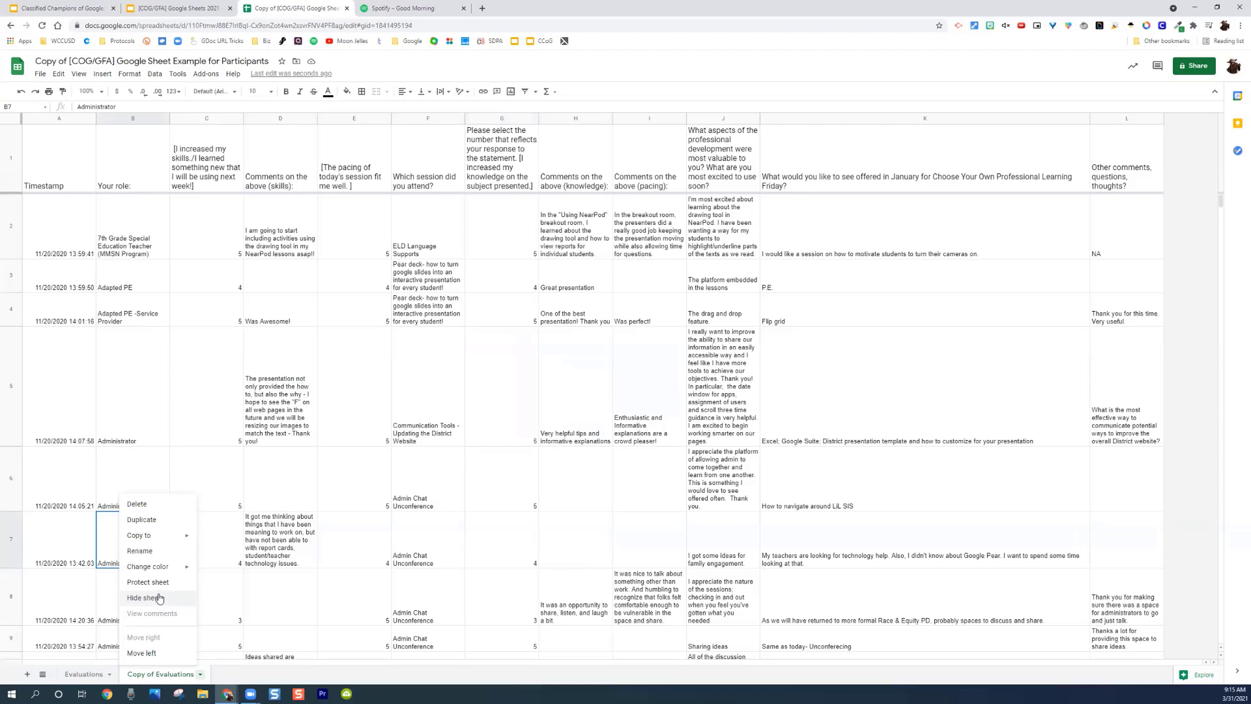
{"action": "left_click", "coordinate": [162, 583]}
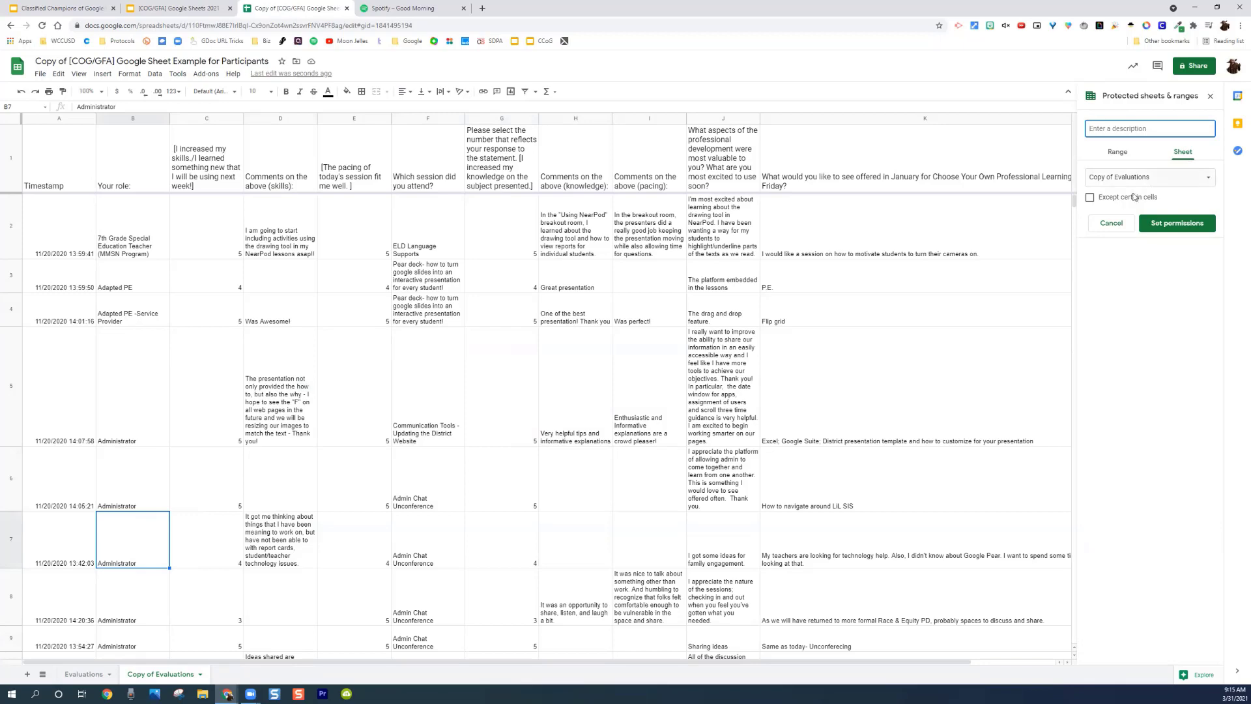
{"action": "left_click", "coordinate": [1175, 224]}
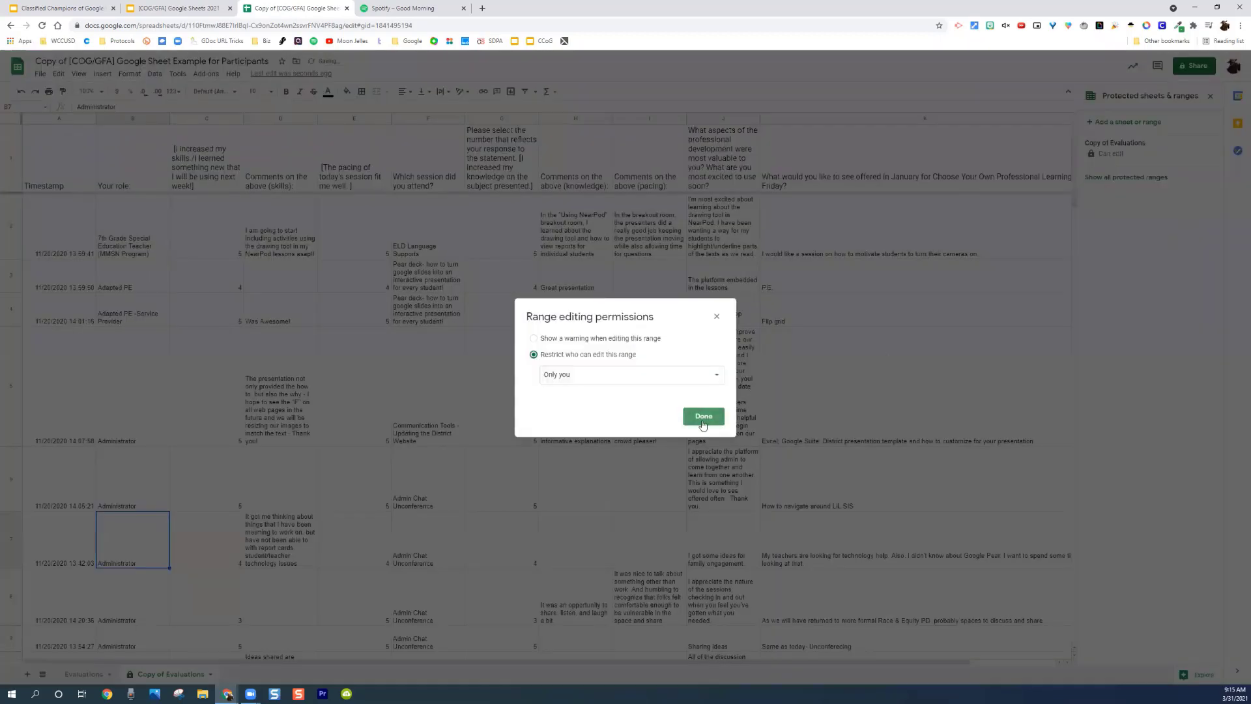
{"action": "left_click", "coordinate": [701, 419]}
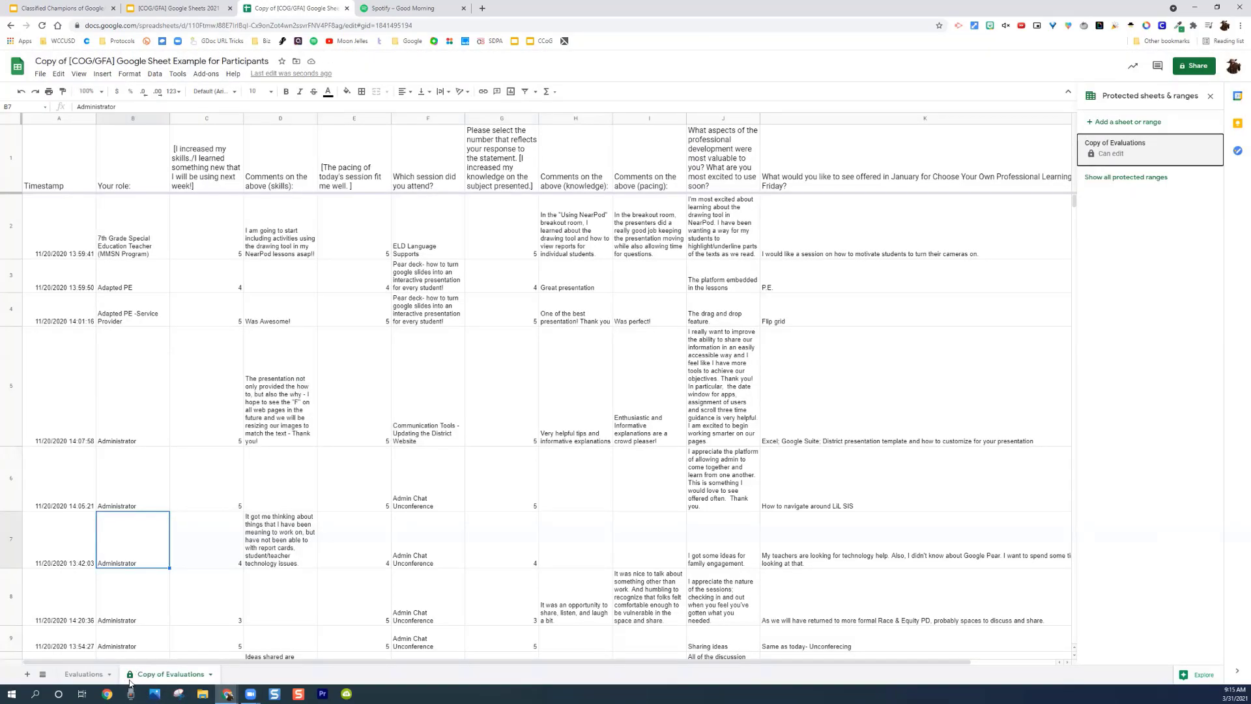
Step: Hide the Copy of Evaluations sheet and restore it from the hidden sheets
{"action": "right_click", "coordinate": [168, 679]}
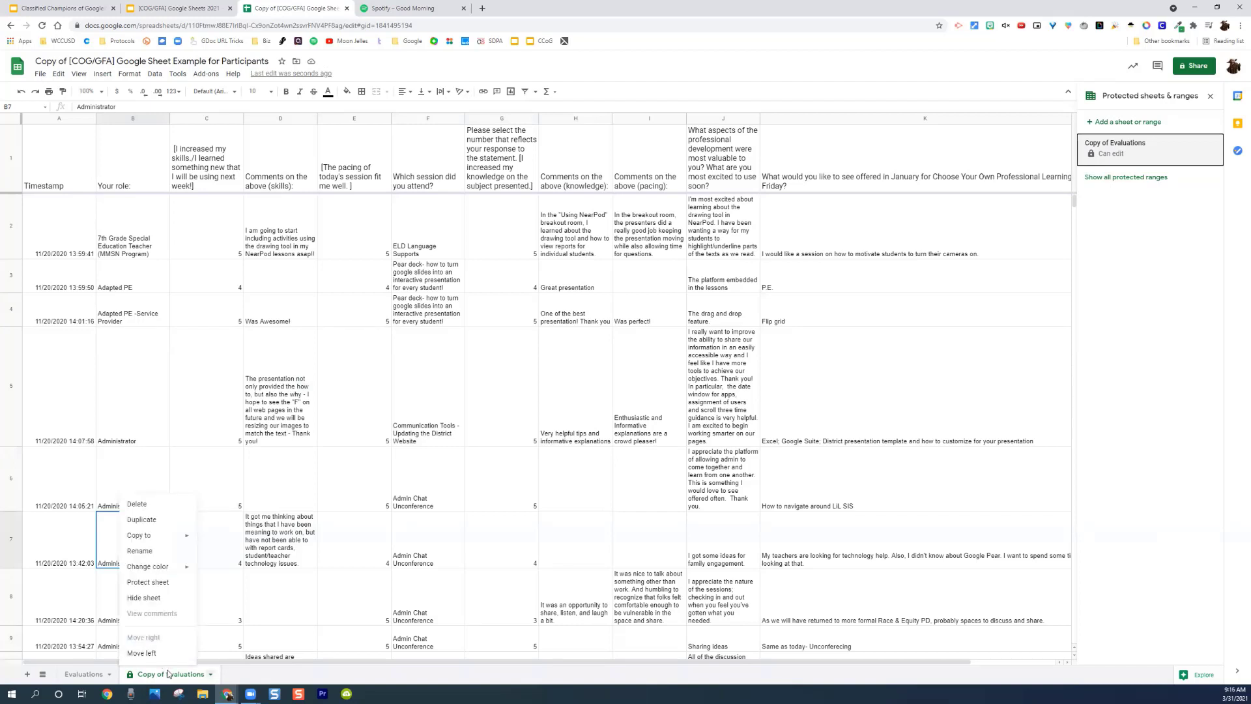
{"action": "left_click", "coordinate": [145, 598]}
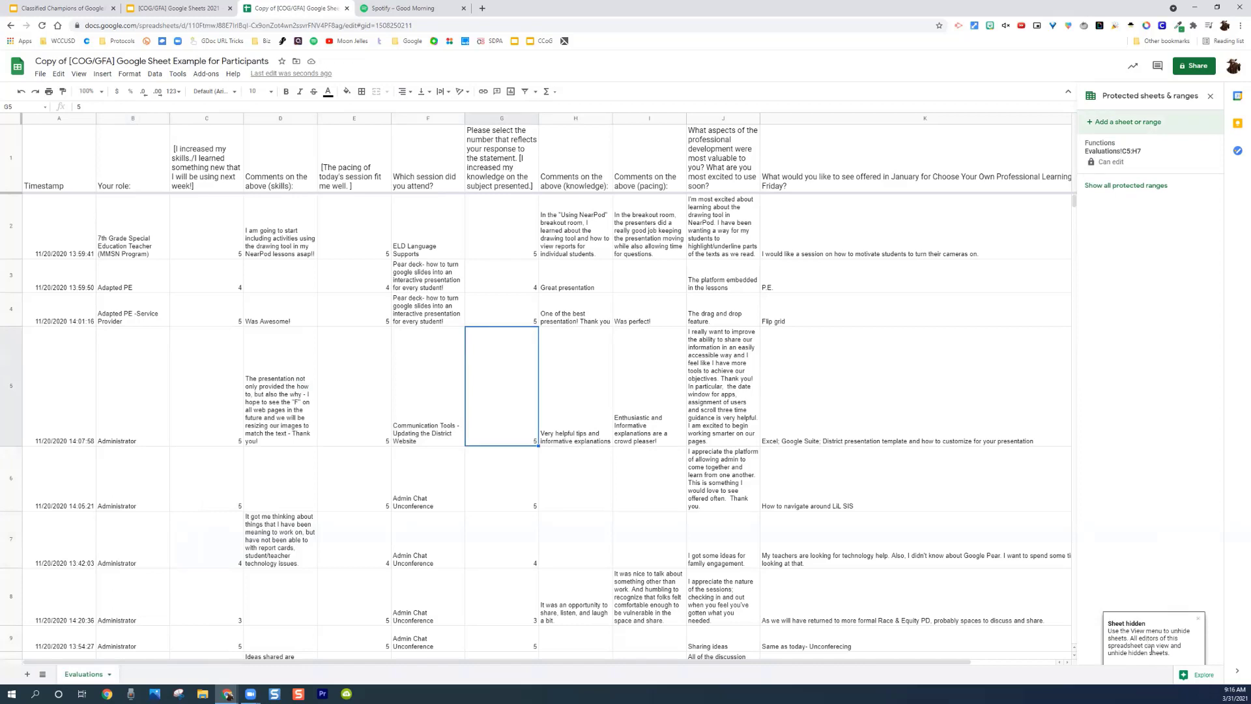
{"action": "left_click", "coordinate": [1198, 618]}
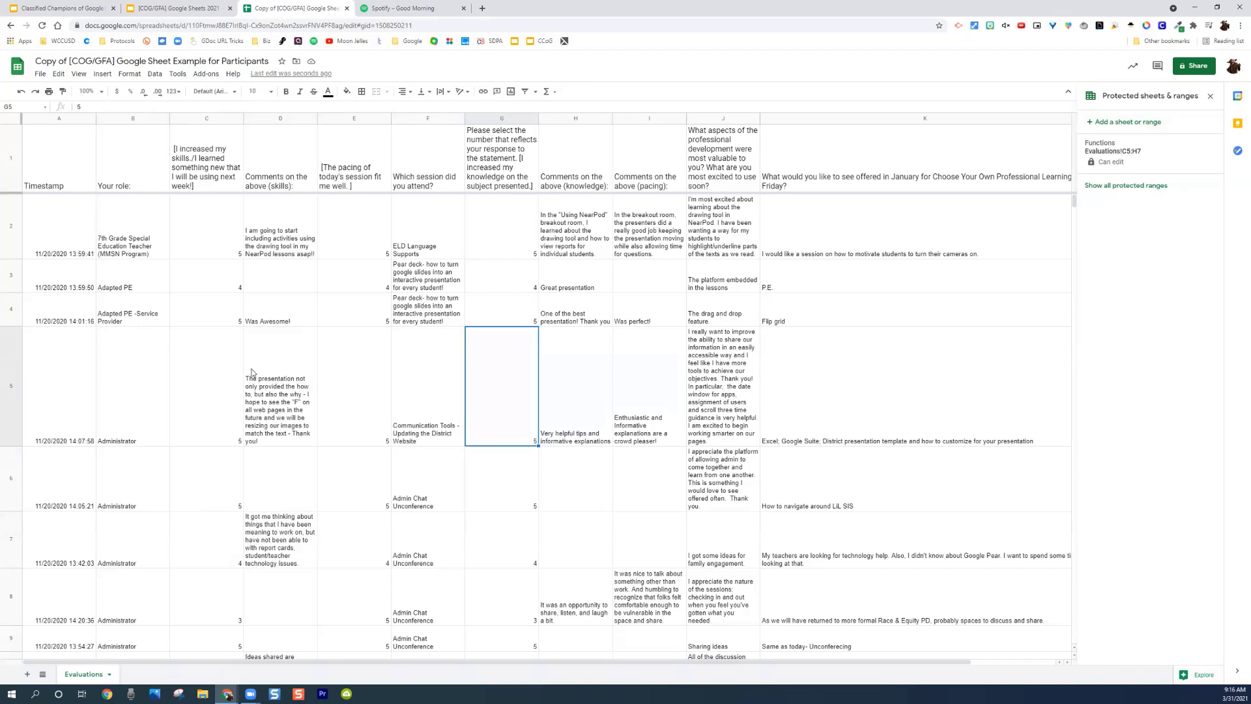
{"action": "left_click", "coordinate": [79, 73]}
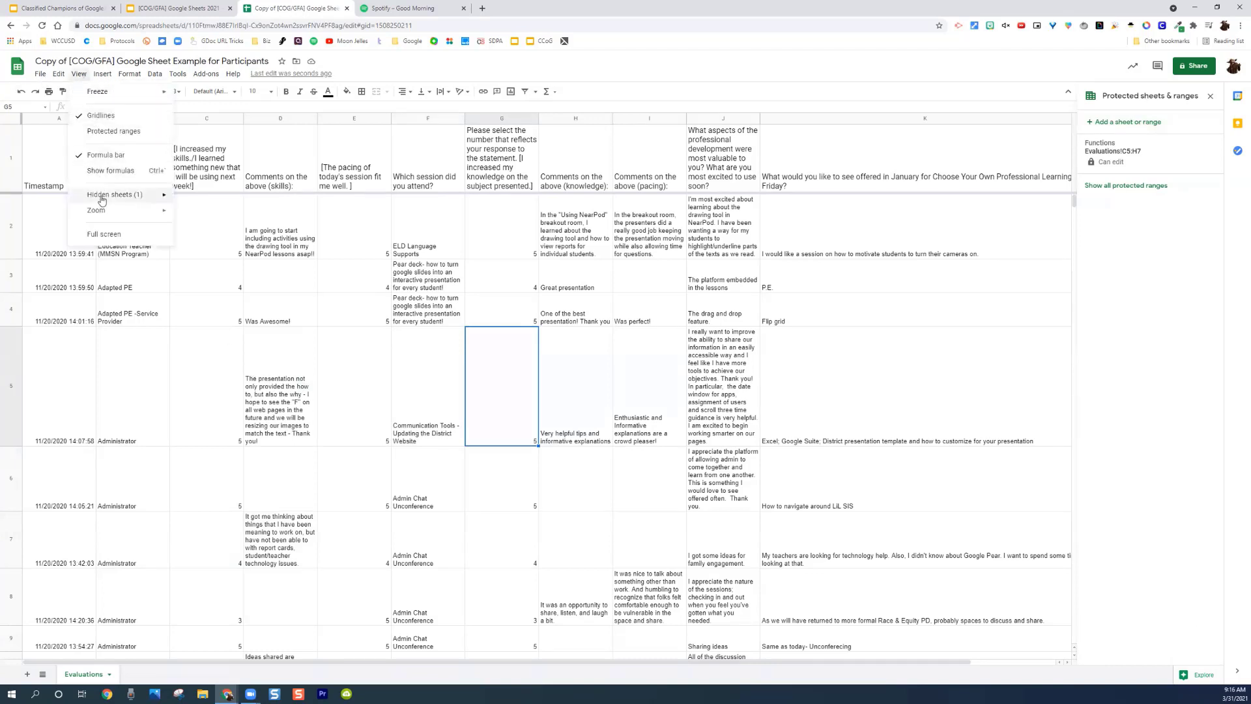
{"action": "mouse_move", "coordinate": [103, 199]}
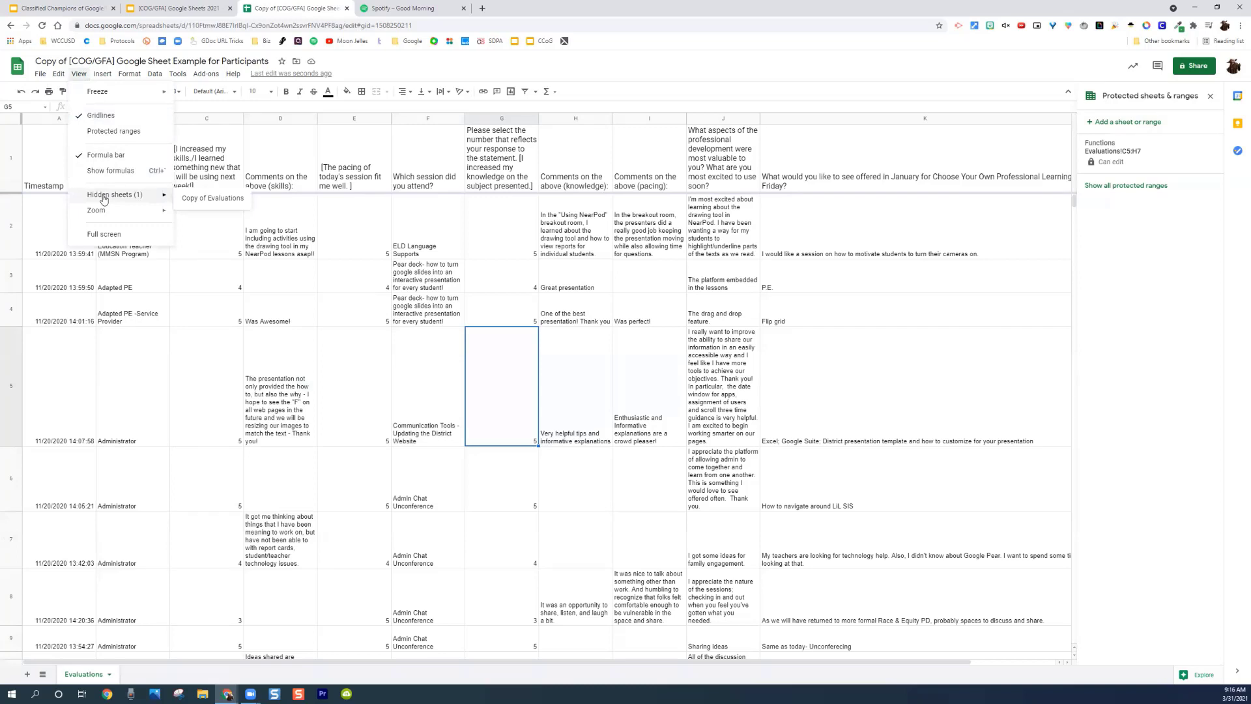
{"action": "left_click", "coordinate": [193, 198]}
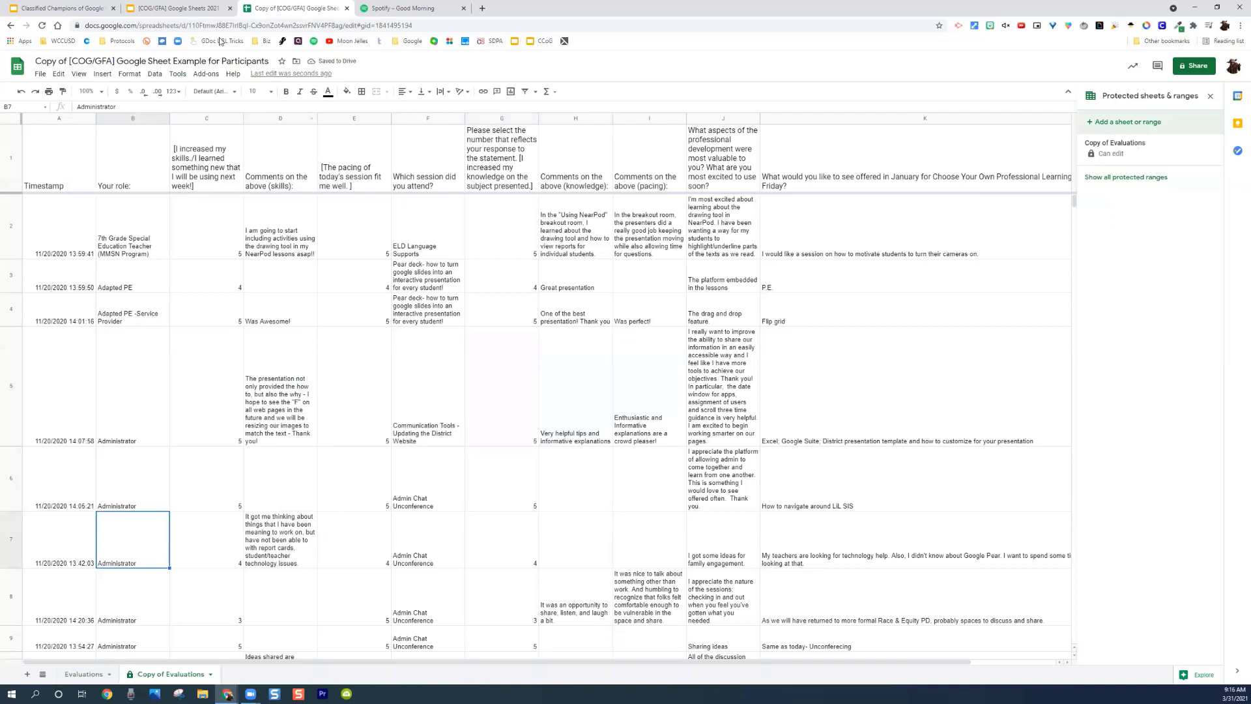
Step: Switch to the Google Sheets 2021 slides and advance the presentation to the Alternating colors slide
{"action": "left_click", "coordinate": [203, 10]}
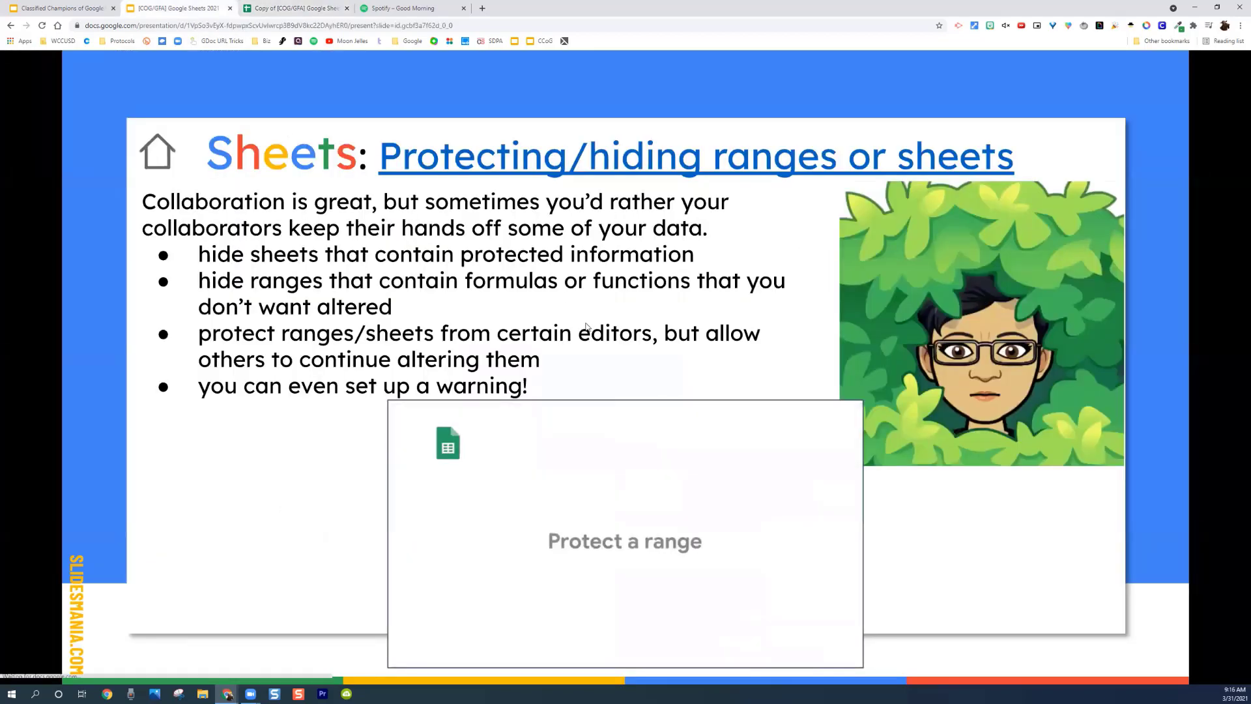
{"action": "key", "text": "Right"}
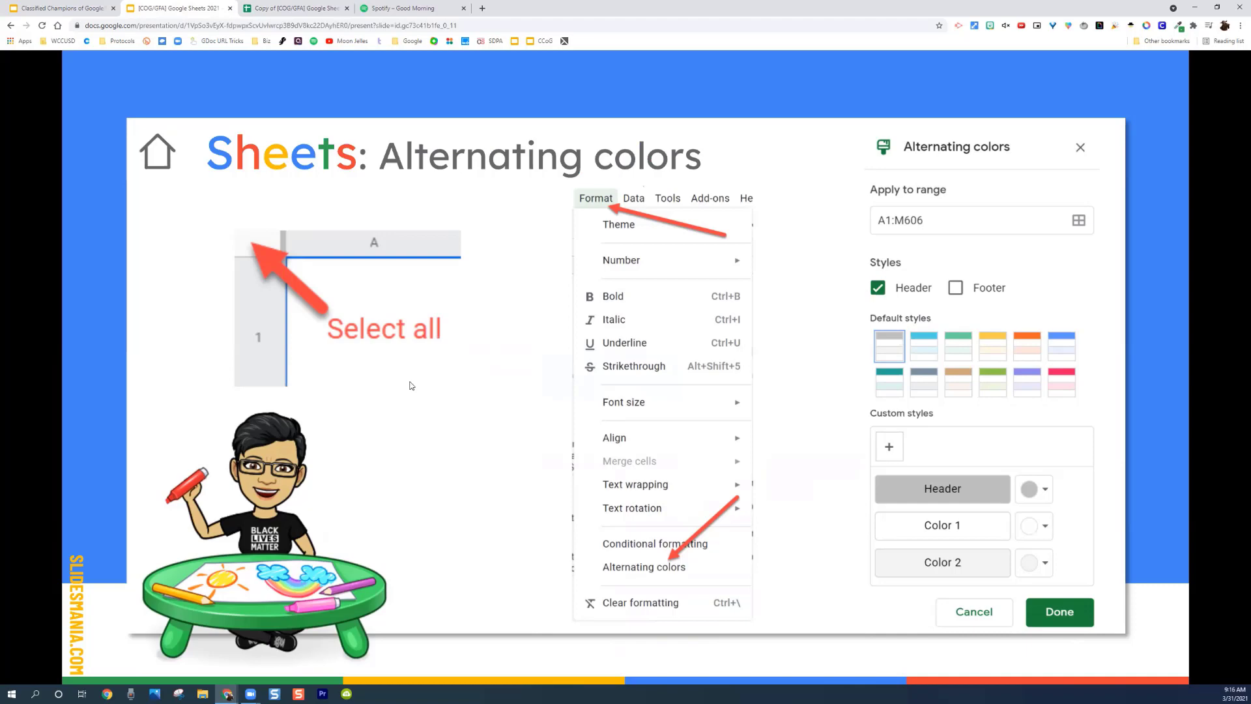
Step: Return to the spreadsheet and apply the green default alternating colors style with a header to A1:L606 of Copy of Evaluations
{"action": "left_click", "coordinate": [295, 12]}
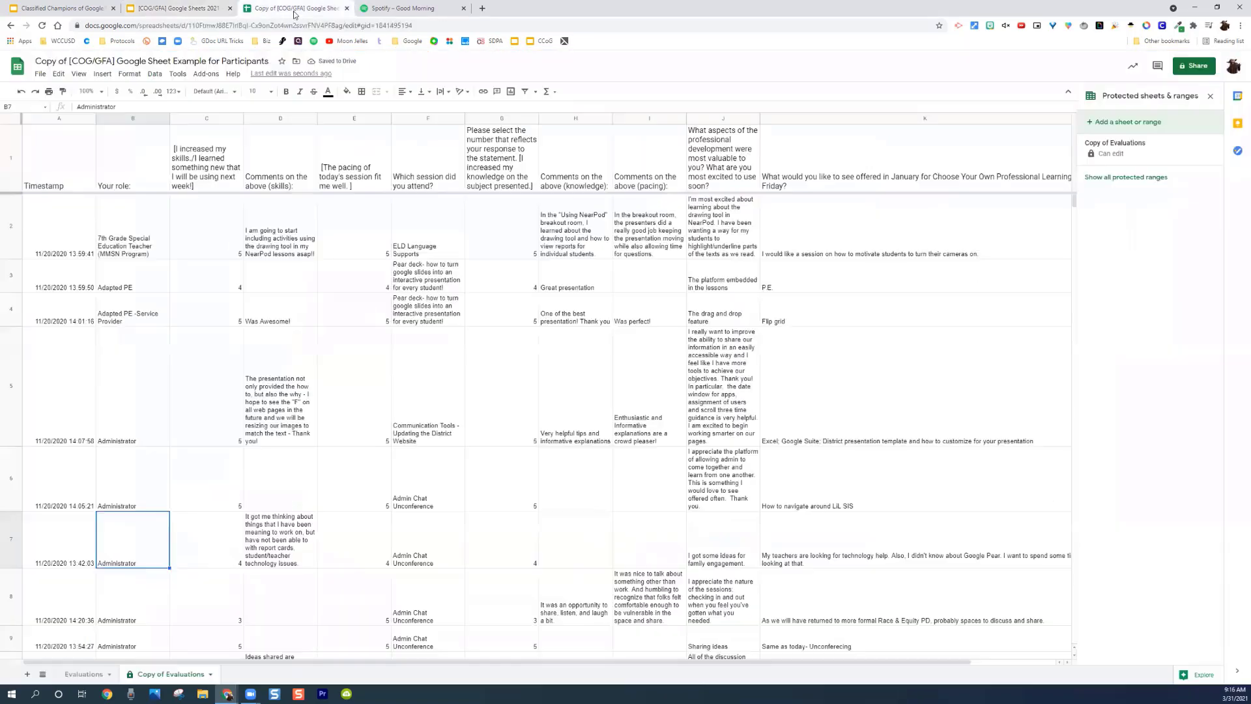
{"action": "left_click", "coordinate": [1209, 97]}
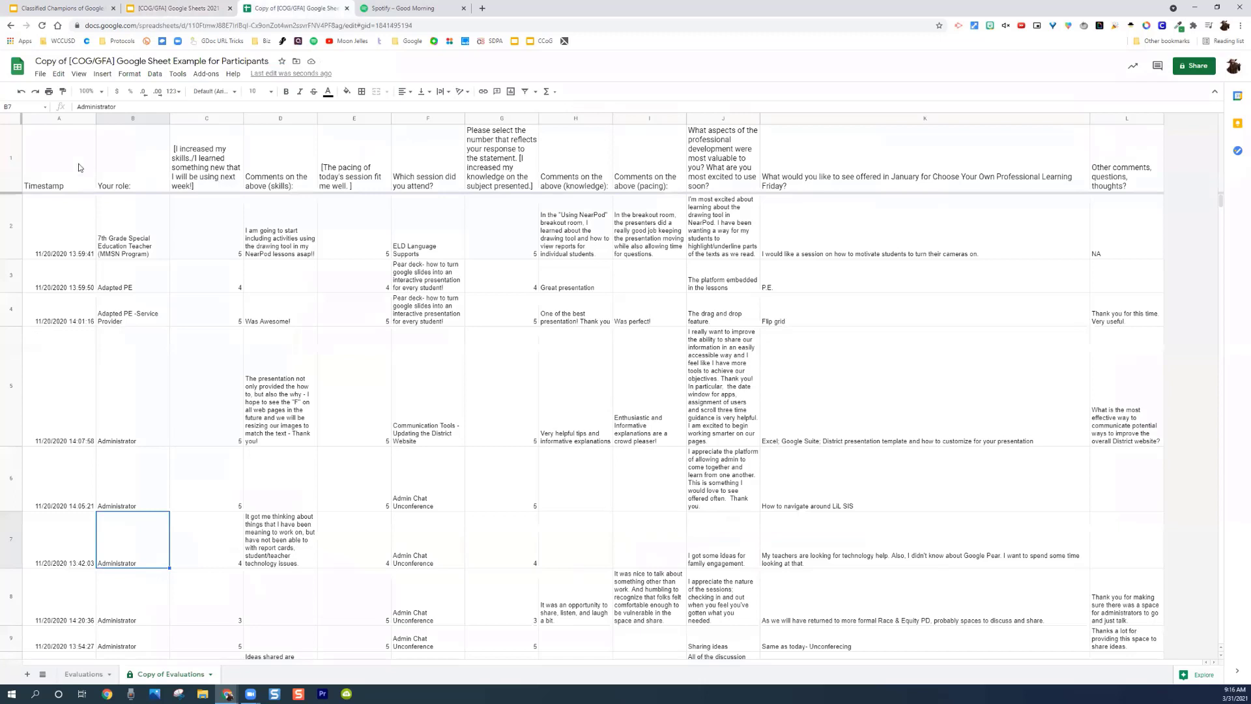
{"action": "left_click", "coordinate": [128, 75]}
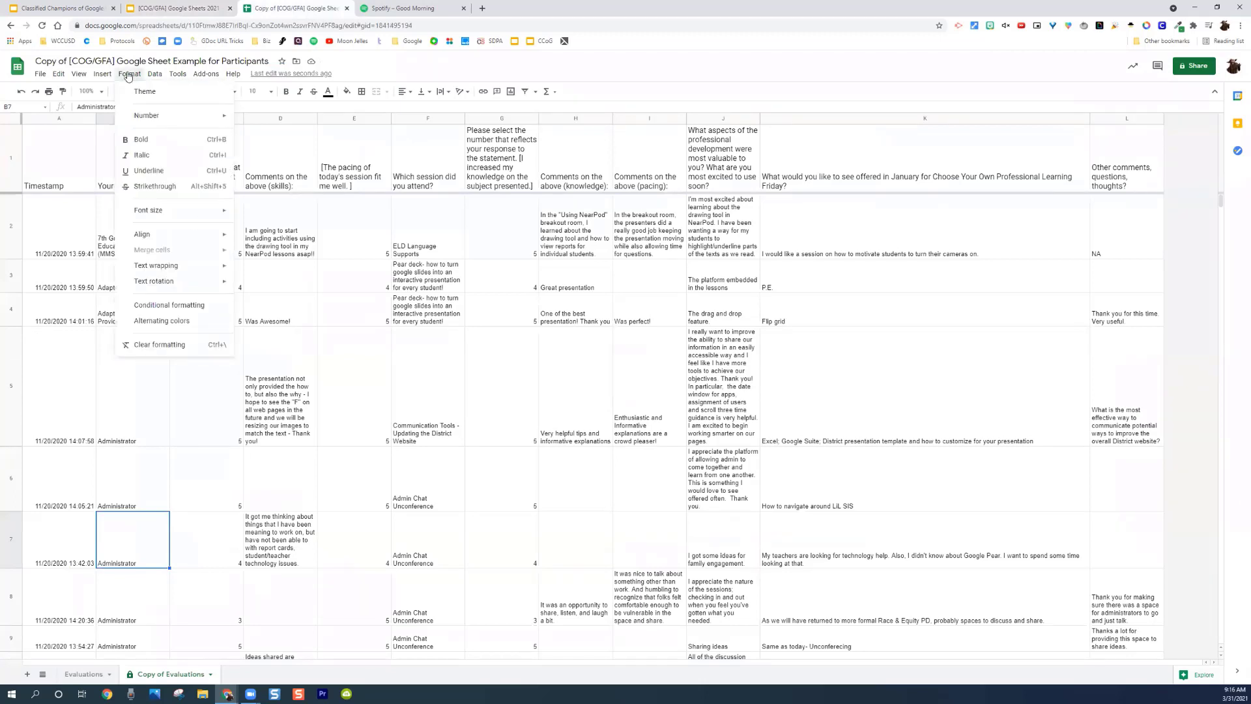
{"action": "left_click", "coordinate": [151, 322]}
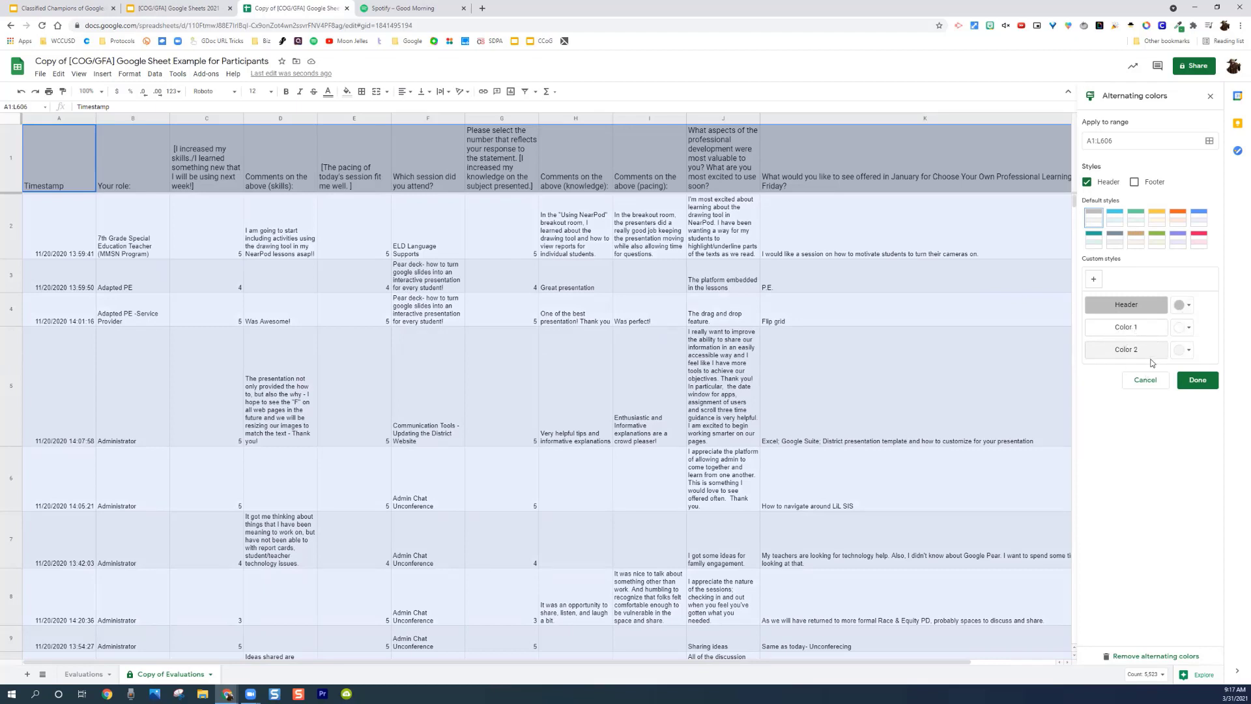
{"action": "left_click", "coordinate": [1137, 224]}
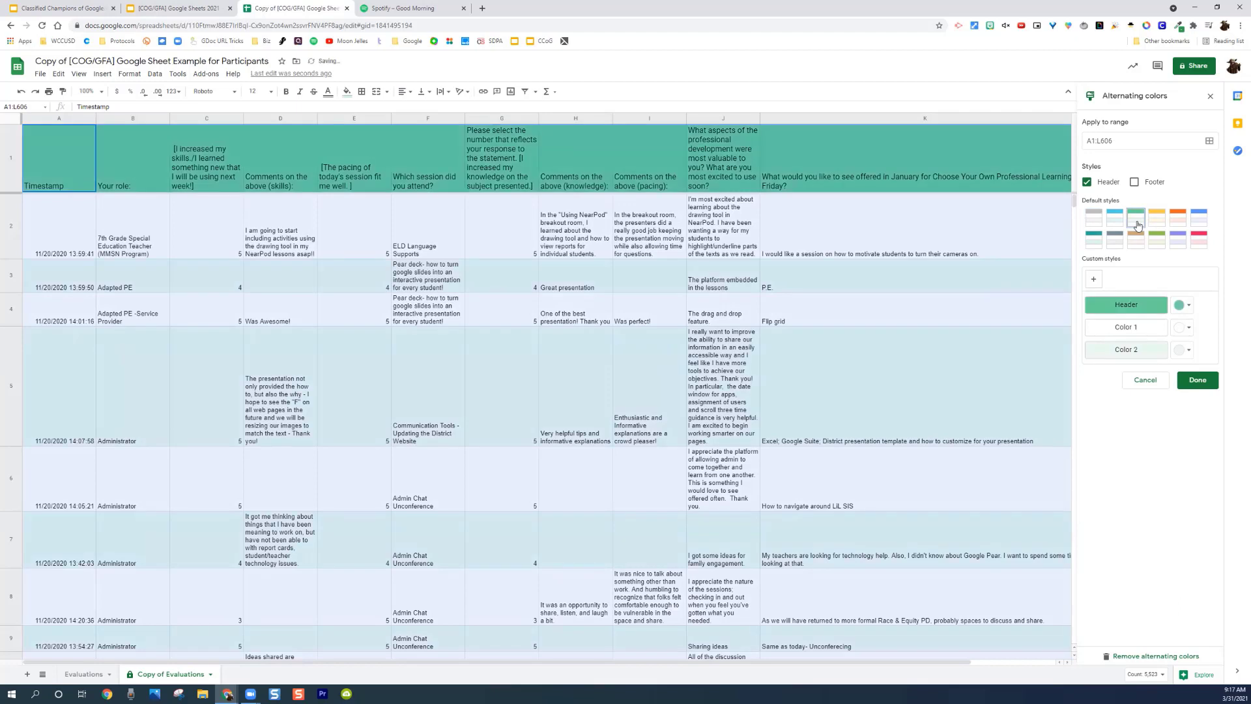
{"action": "left_click", "coordinate": [1198, 380]}
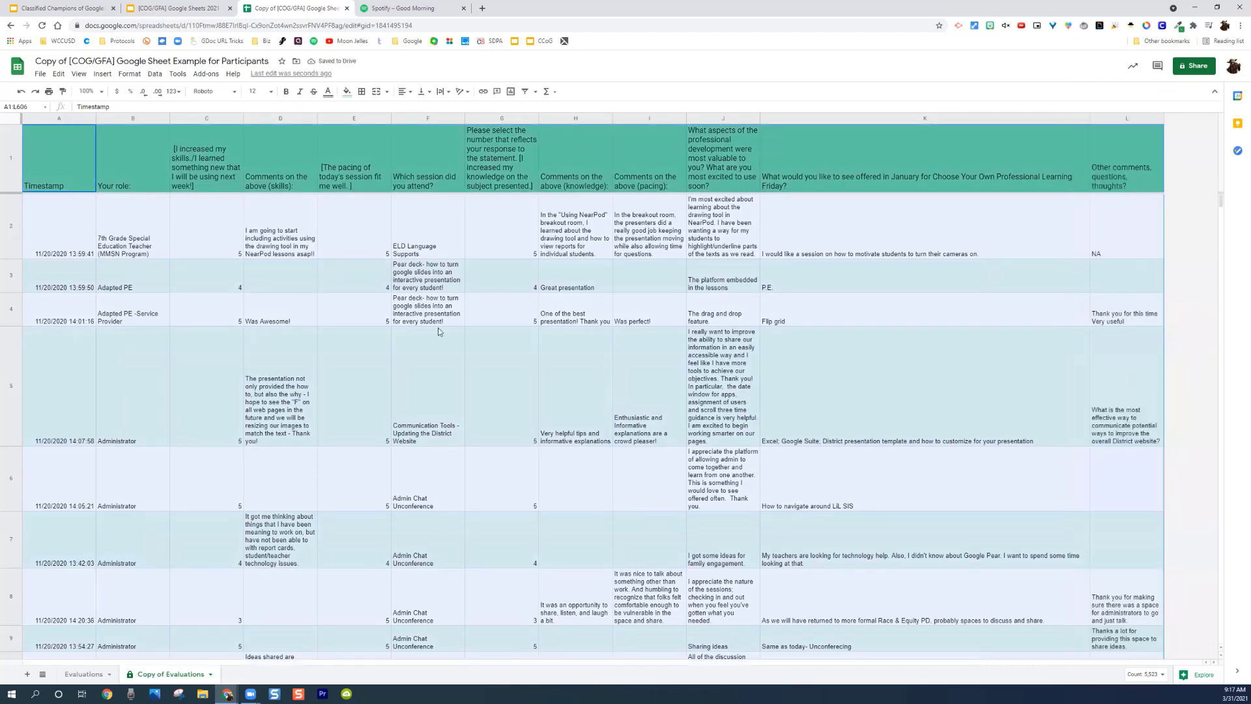
{"action": "left_click", "coordinate": [177, 350]}
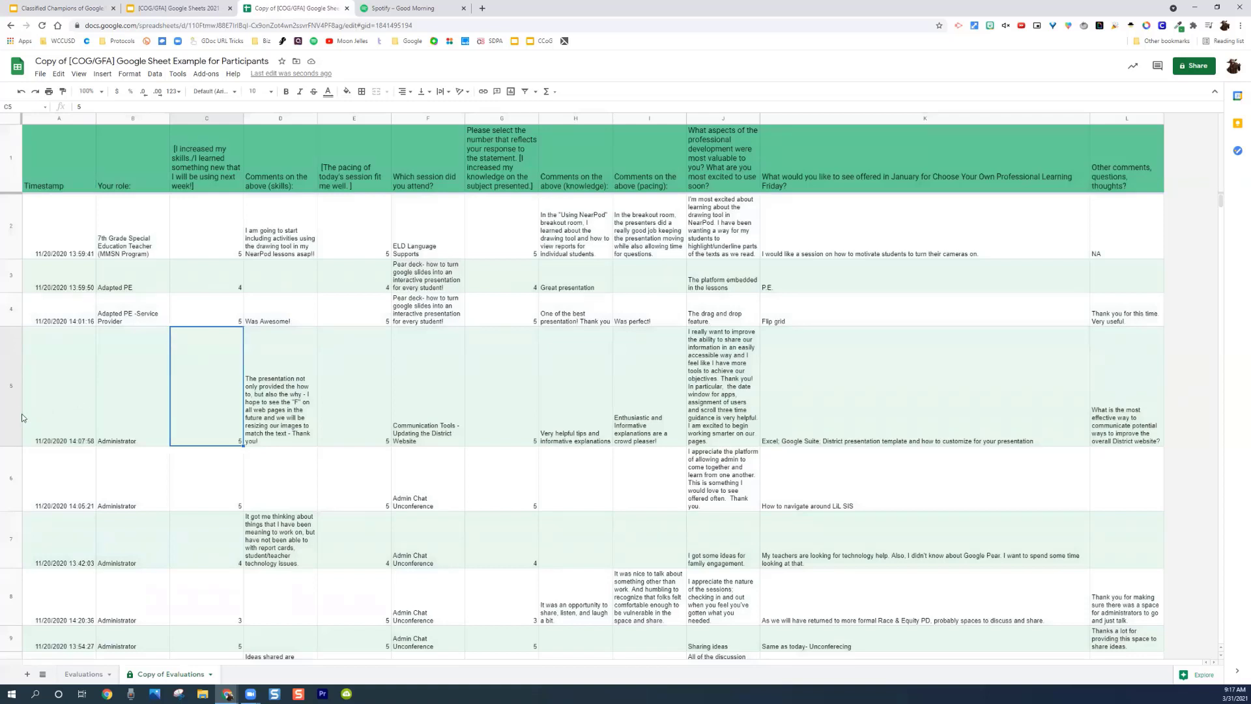
Step: Move row 5 of the Copy of Evaluations sheet above row 4, and clear the row selection
{"action": "left_click_drag", "start_coordinate": [21, 403], "coordinate": [29, 316]}
{"action": "left_click", "coordinate": [11, 391]}
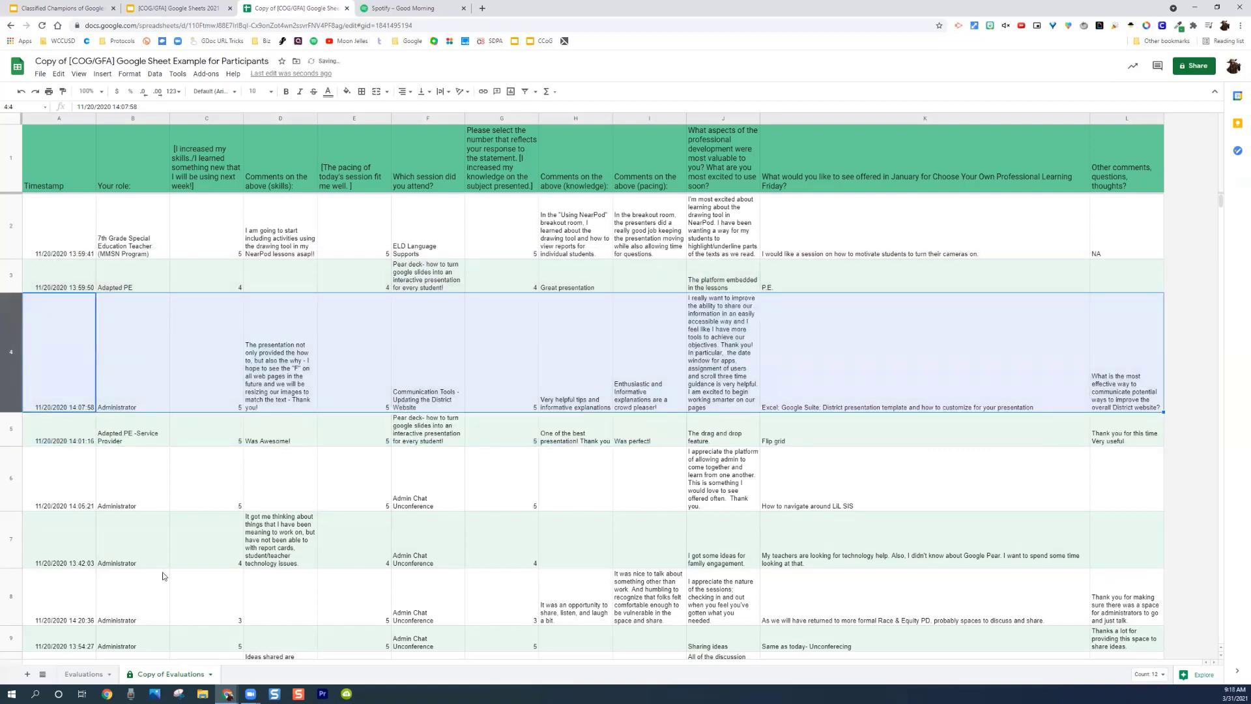
{"action": "left_click", "coordinate": [192, 499]}
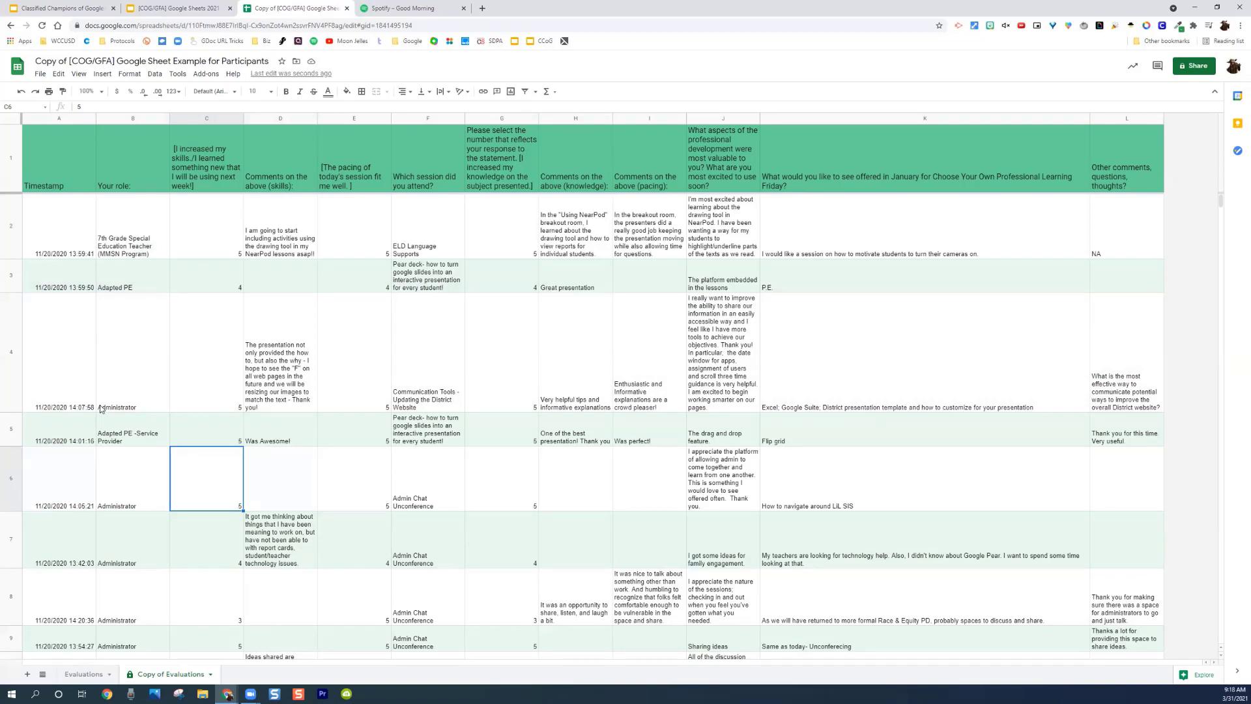
Step: Switch to the Google Sheets 2021 slides and advance the presentation to the Flexibility with tabs slide
{"action": "left_click", "coordinate": [213, 14]}
{"action": "left_click", "coordinate": [497, 431]}
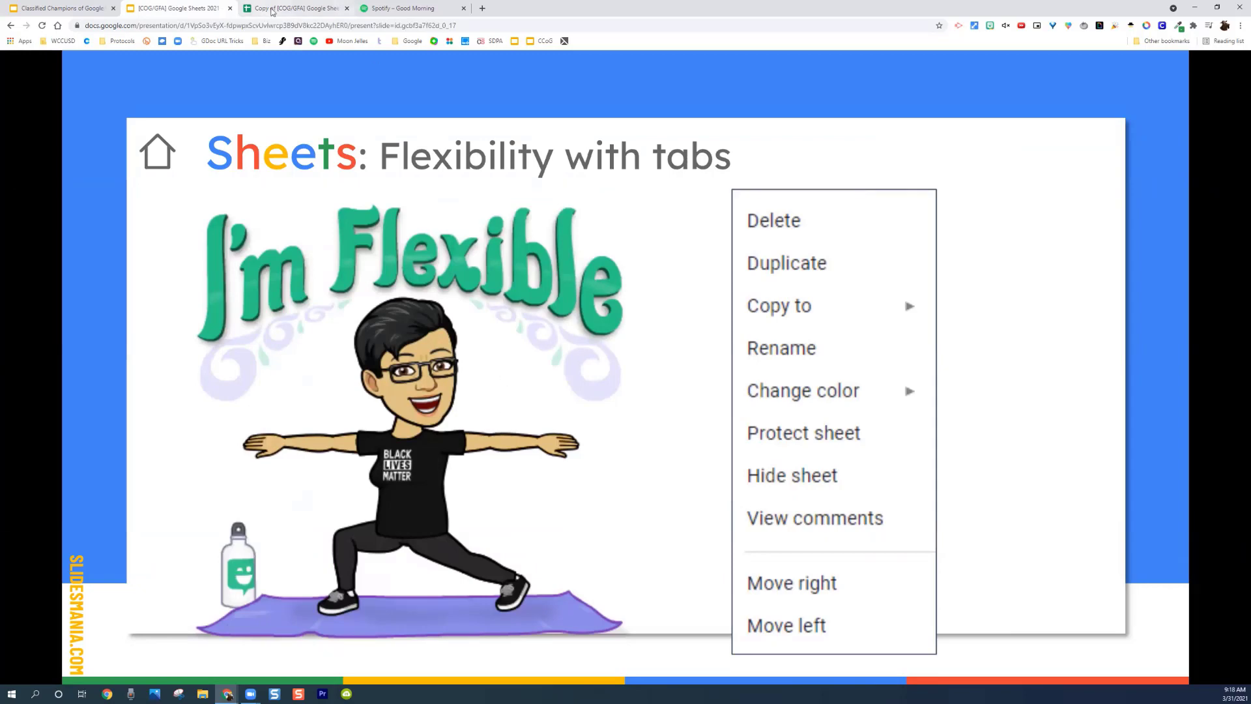
Step: Return to the spreadsheet and examine the options available for the Evaluations sheet
{"action": "left_click", "coordinate": [273, 12]}
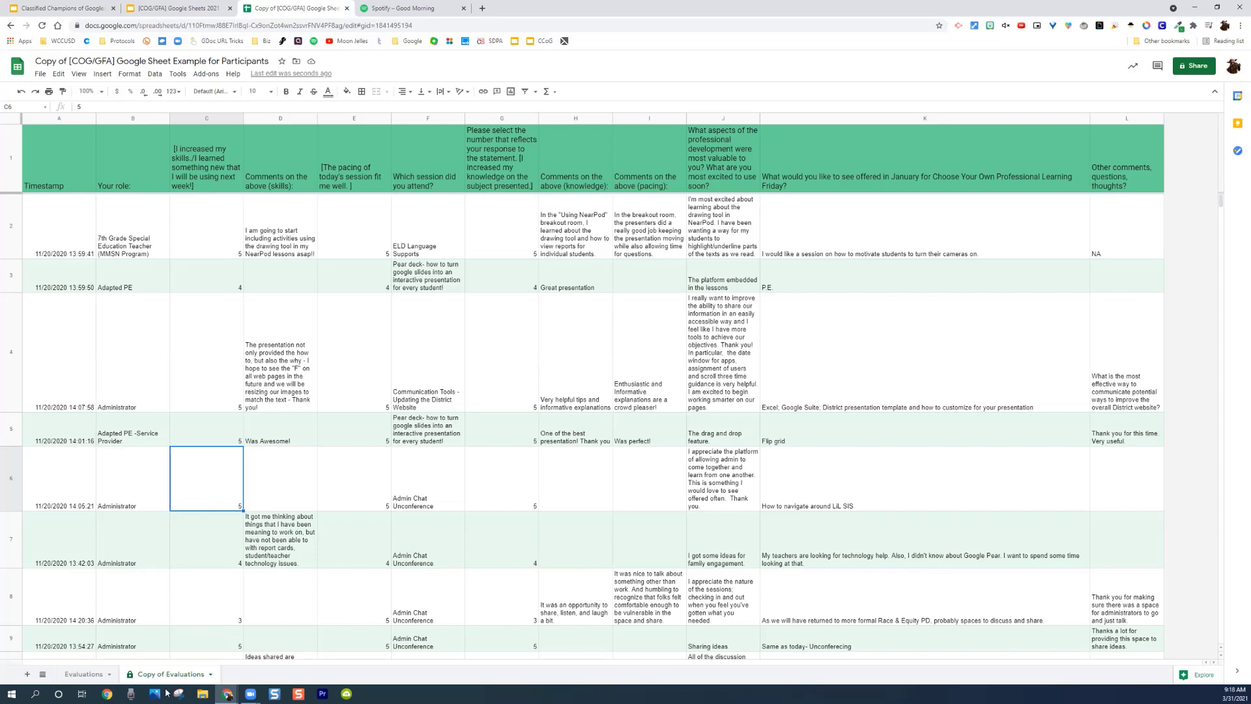
{"action": "left_click", "coordinate": [95, 679]}
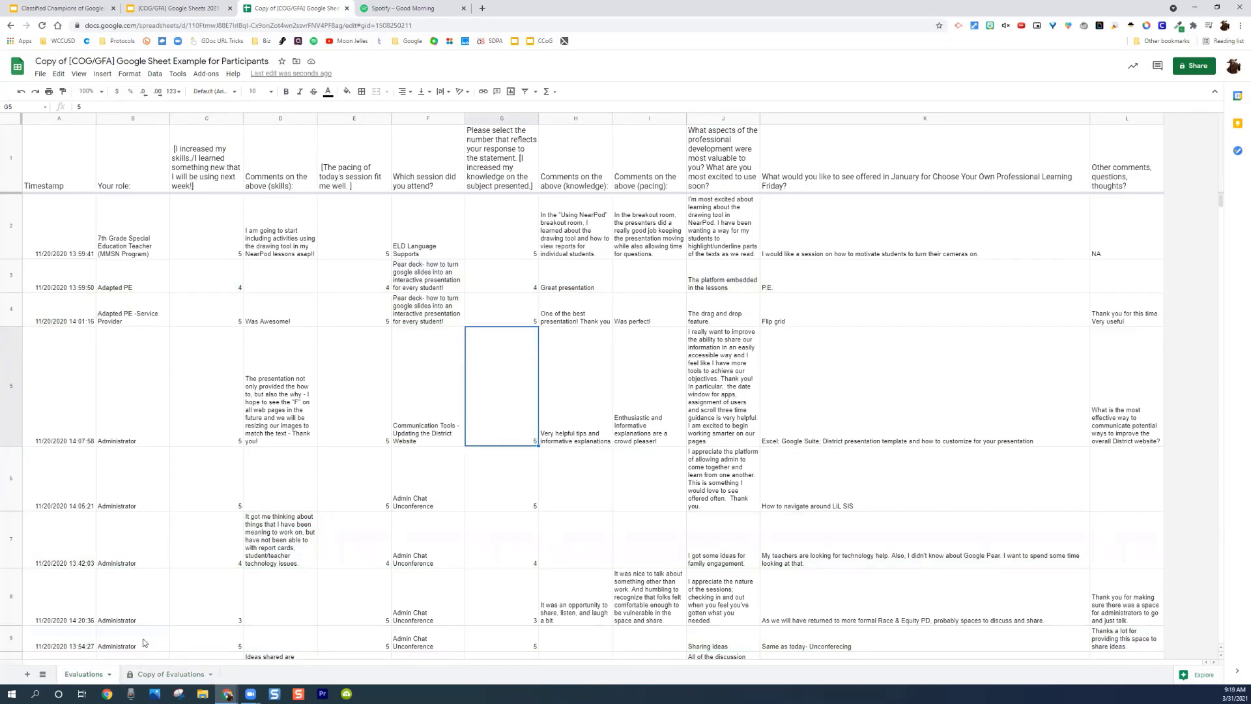
{"action": "right_click", "coordinate": [92, 676]}
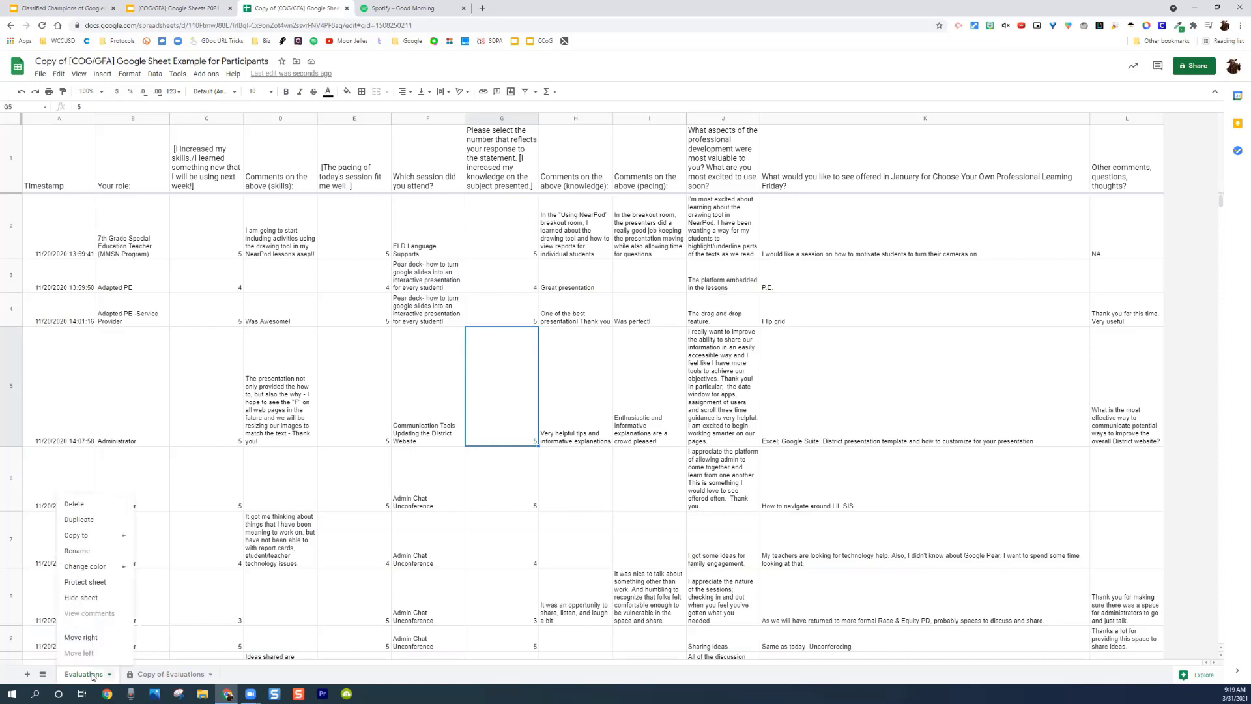
Step: Rename the Copy of Evaluations sheet as Evals 2
{"action": "left_click", "coordinate": [163, 675]}
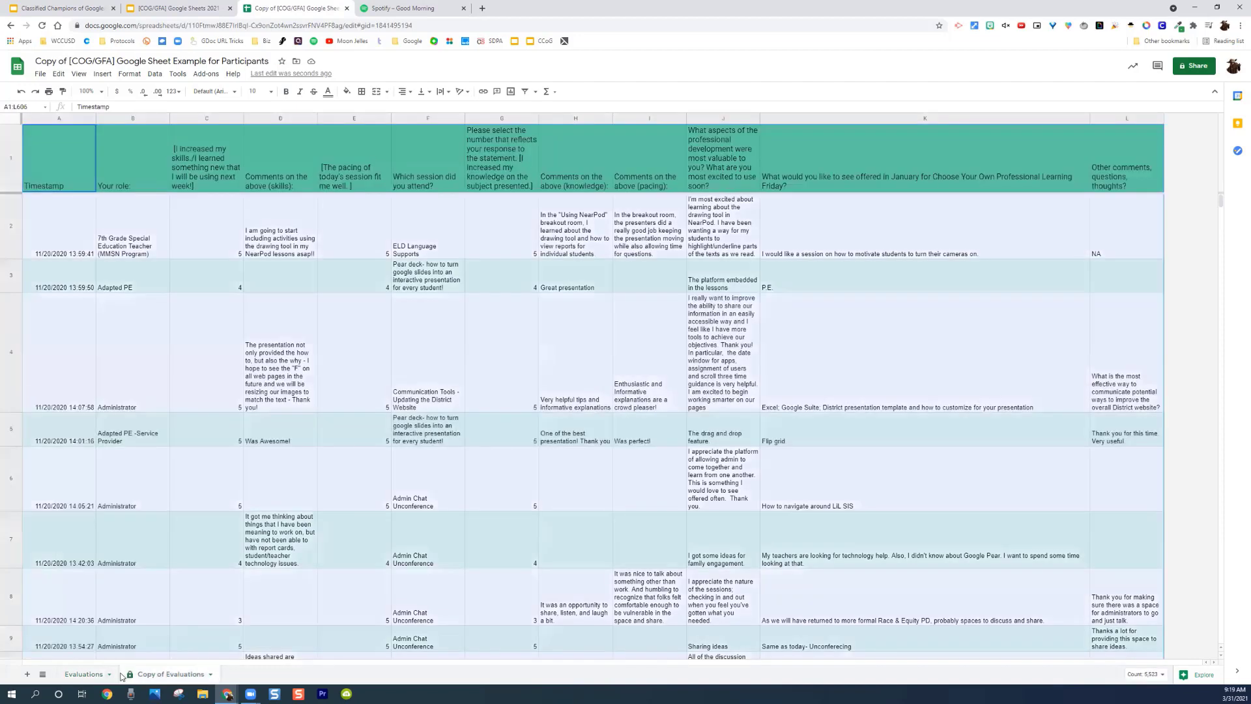
{"action": "double_click", "coordinate": [167, 677]}
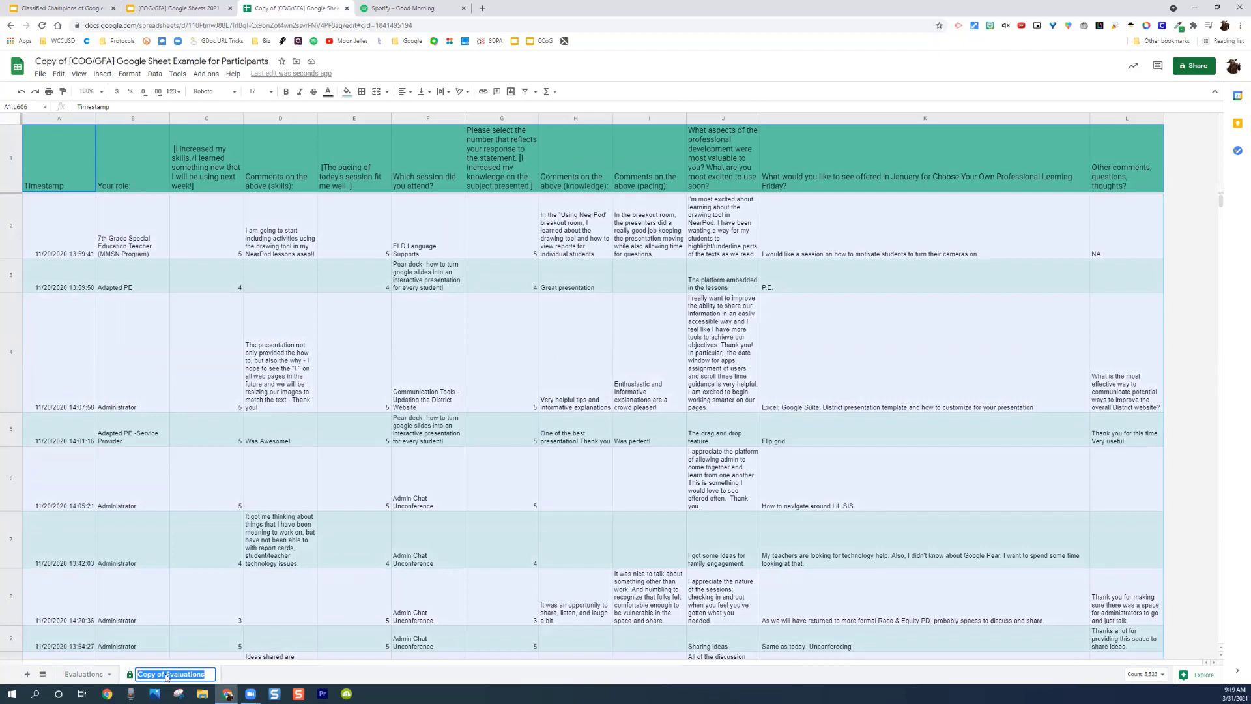
{"action": "type", "text": "Evals"}
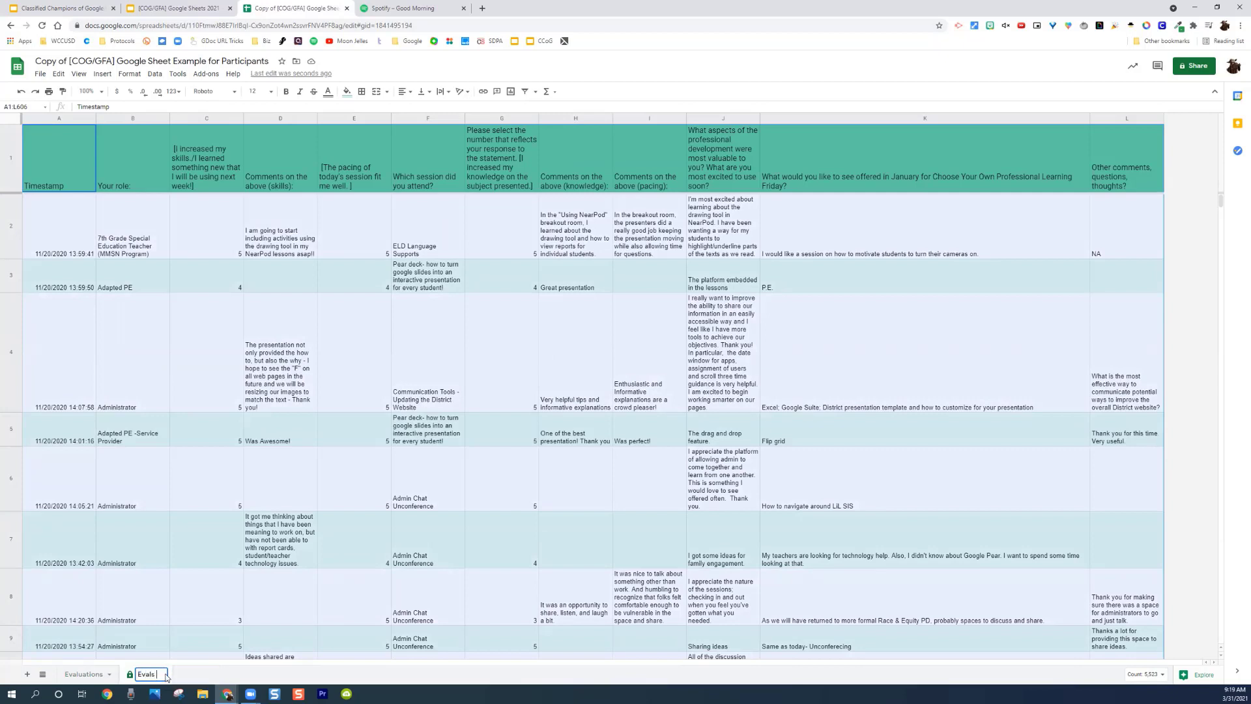
{"action": "type", "text": " 2"}
{"action": "key", "text": "Return"}
Step: Duplicate the Evaluations sheet
{"action": "left_click", "coordinate": [85, 674]}
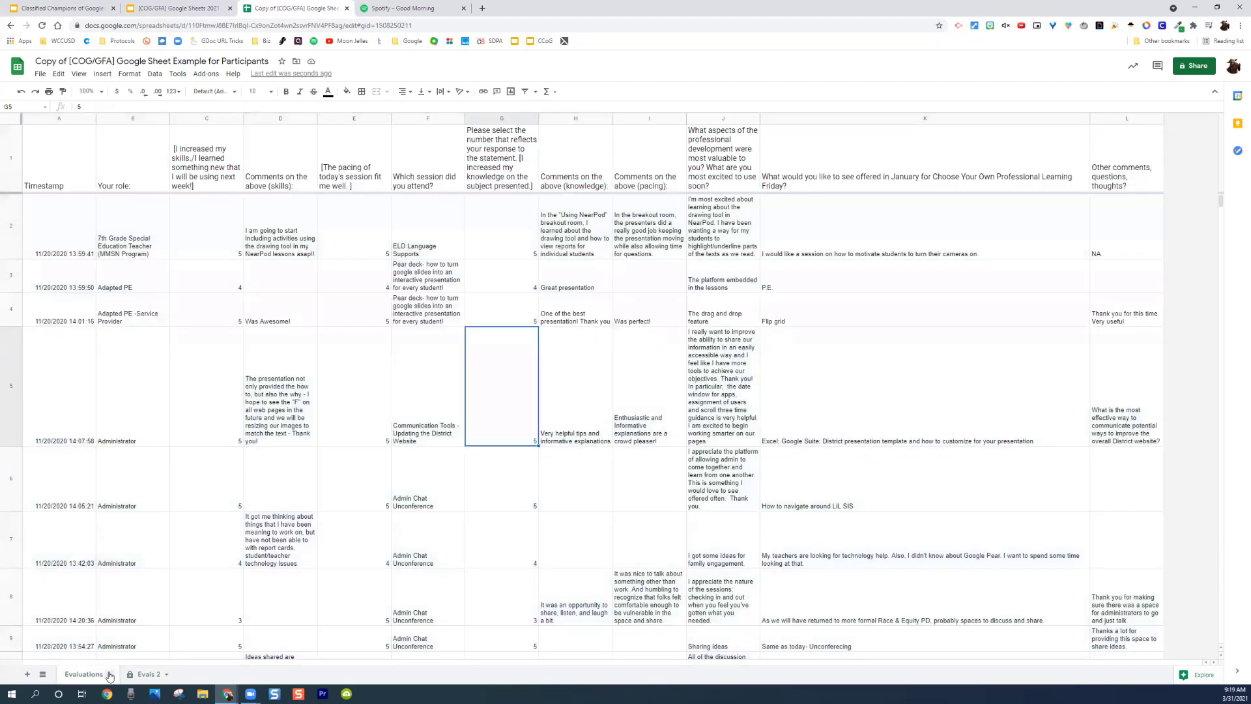
{"action": "left_click", "coordinate": [110, 675]}
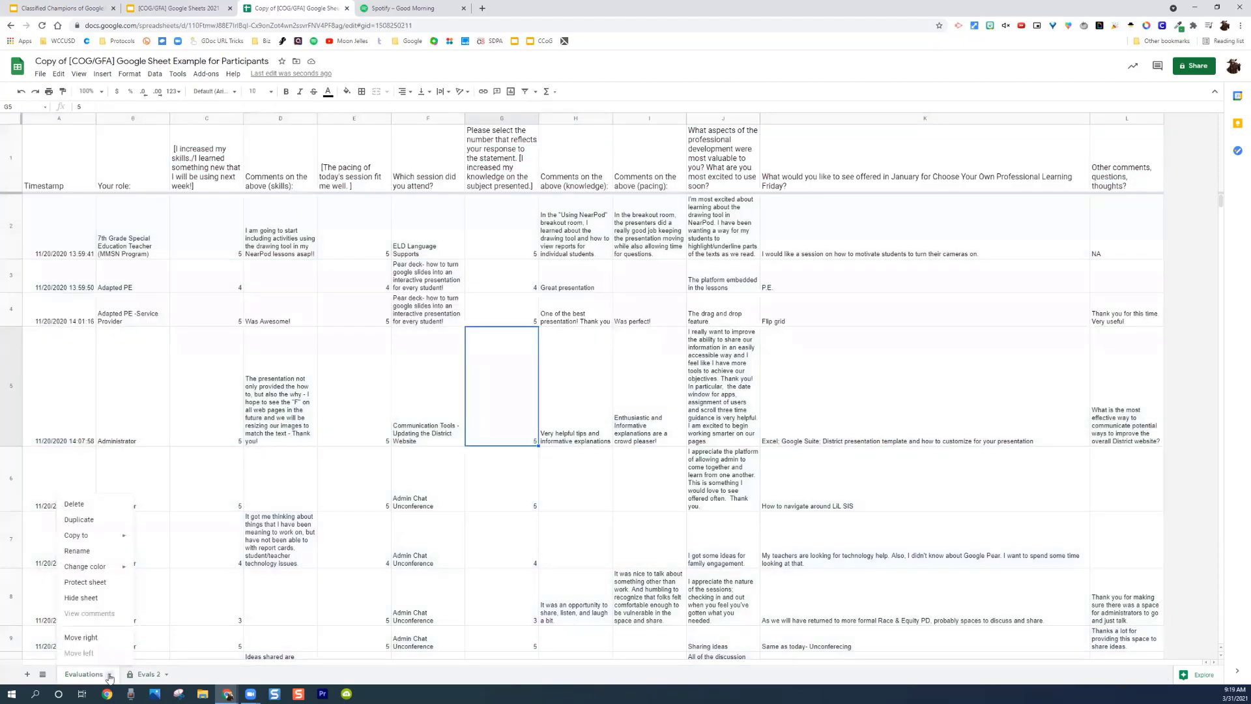
{"action": "left_click", "coordinate": [84, 521]}
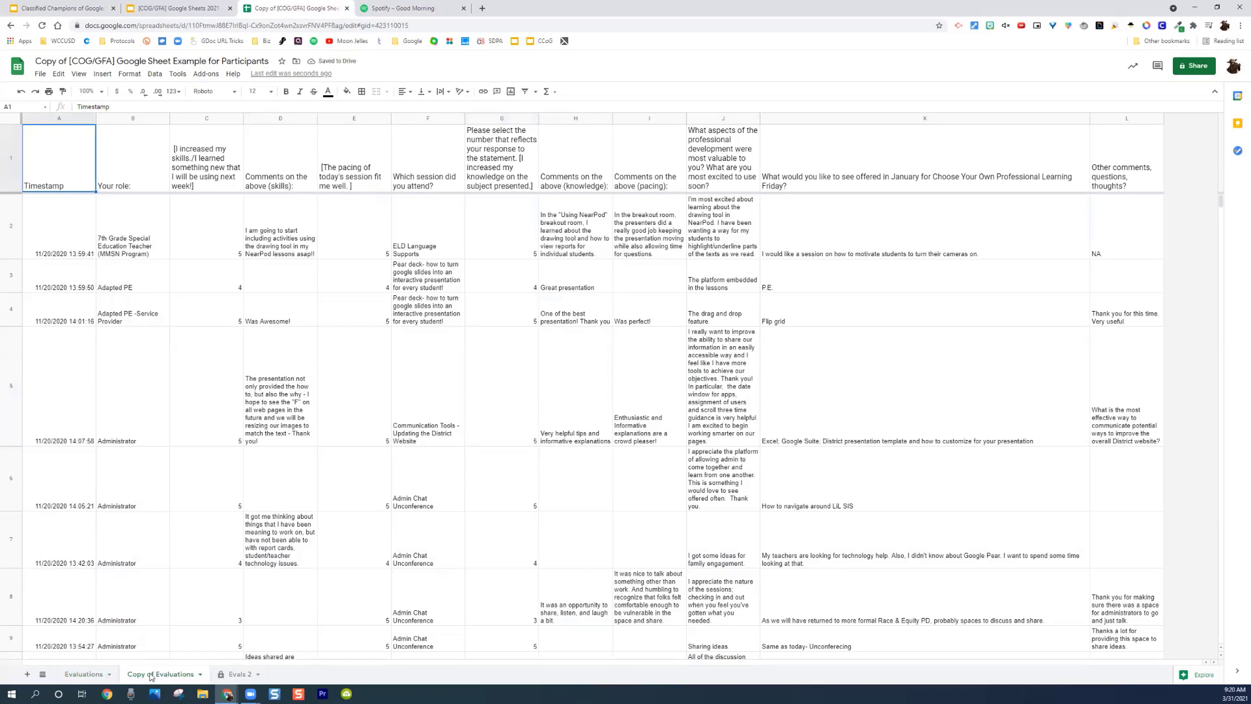
Step: Review the Evaluations sheet's copy and color options, and move the Evals 2 sheet between Evaluations and Copy of Evaluations
{"action": "left_click", "coordinate": [109, 680]}
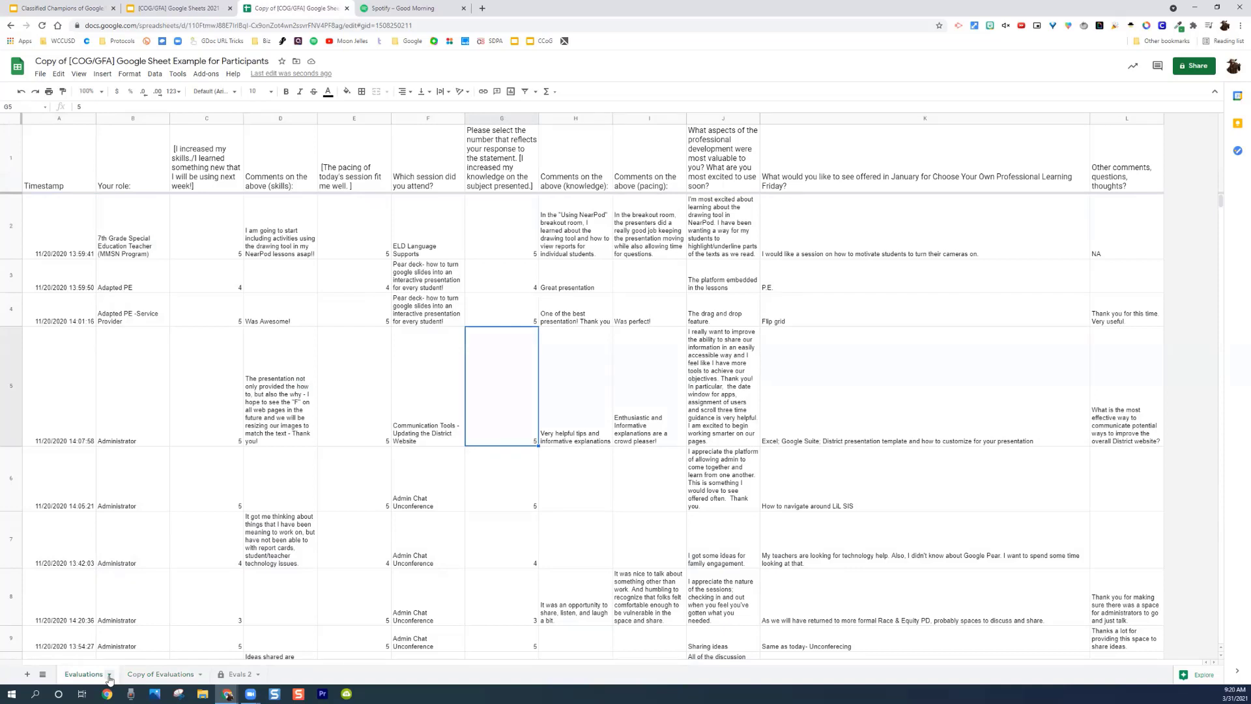
{"action": "left_click", "coordinate": [110, 678]}
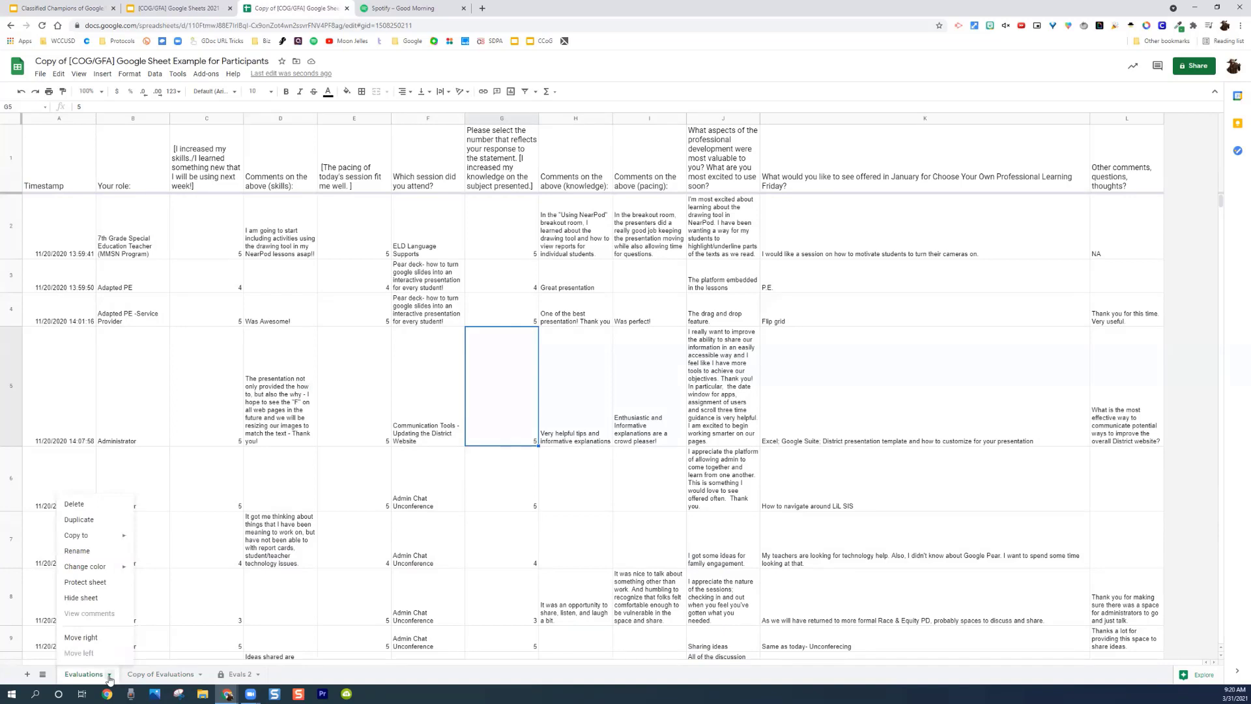
{"action": "mouse_move", "coordinate": [107, 534]}
{"action": "mouse_move", "coordinate": [94, 570]}
{"action": "left_click", "coordinate": [237, 675]}
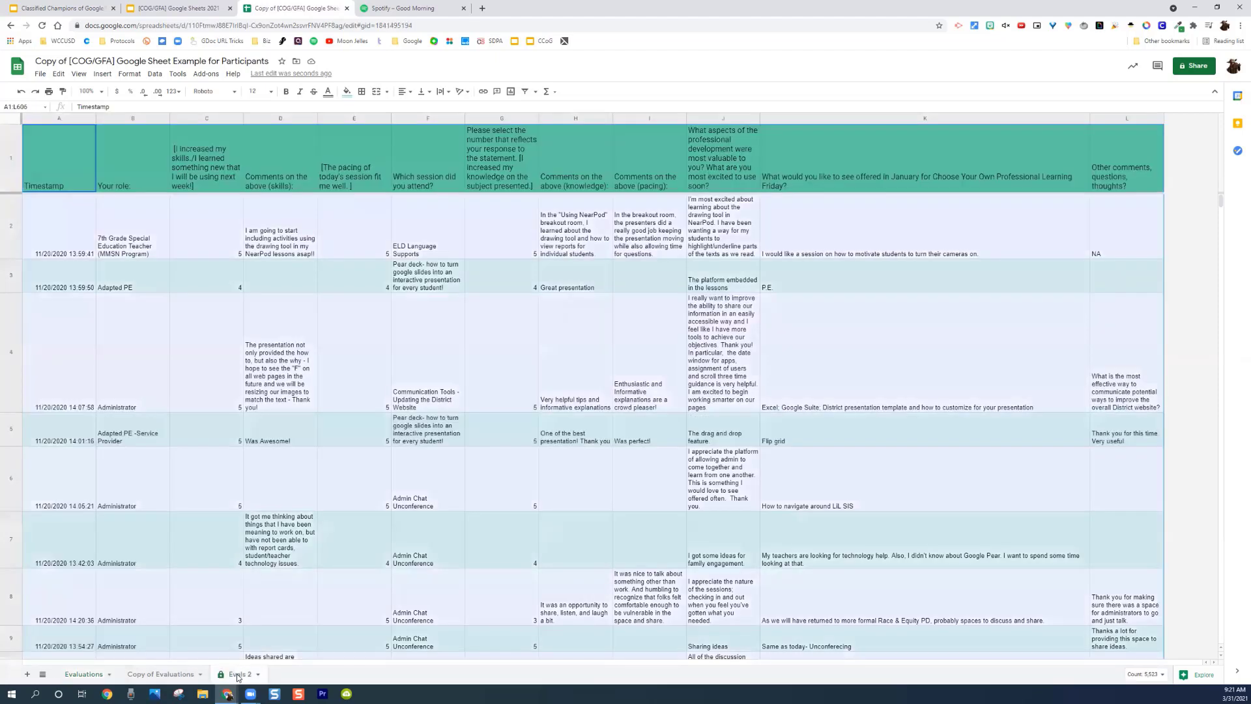
{"action": "left_click_drag", "start_coordinate": [234, 674], "coordinate": [134, 676]}
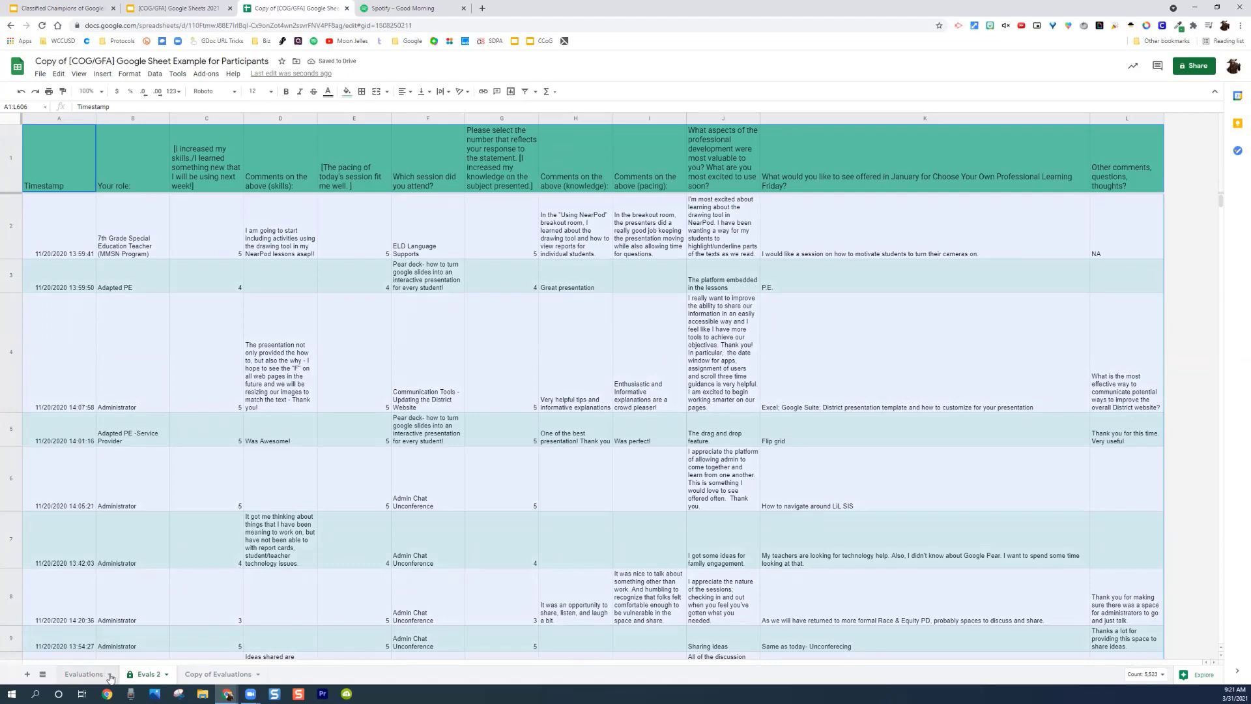
Step: Change the tab color of the Evaluations and Evals 2 sheets to the custom green
{"action": "left_click", "coordinate": [110, 678]}
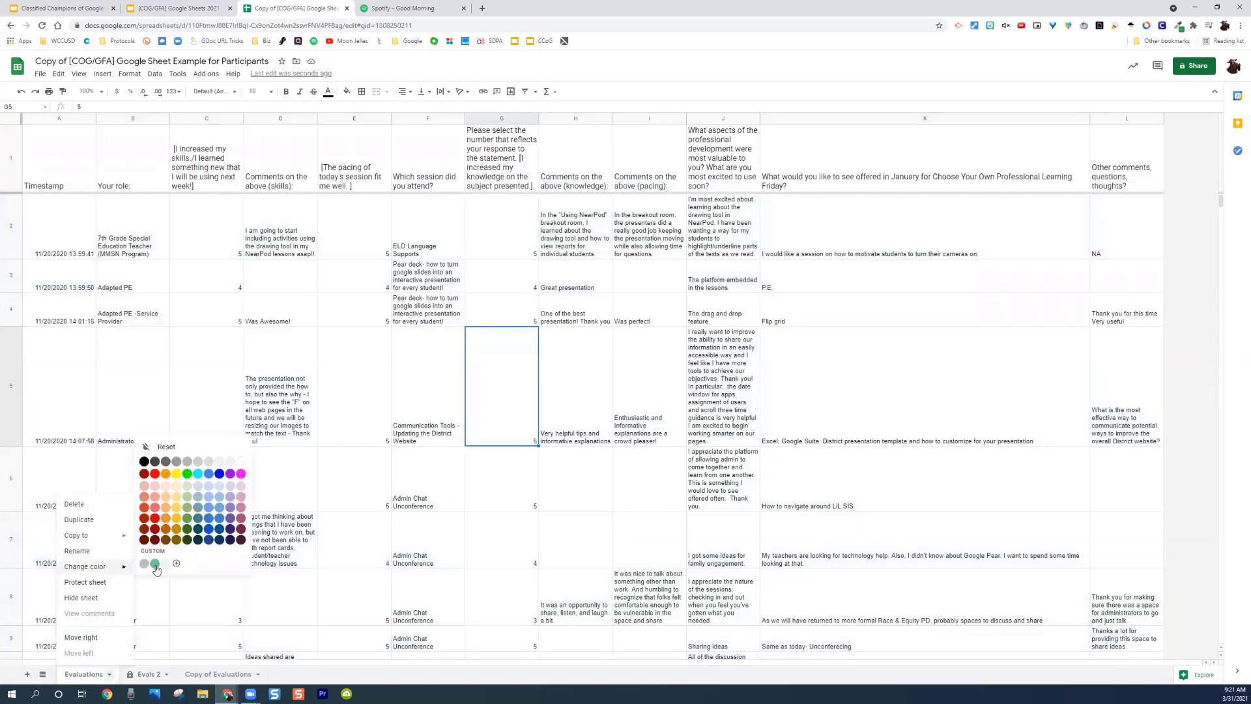
{"action": "left_click", "coordinate": [156, 564]}
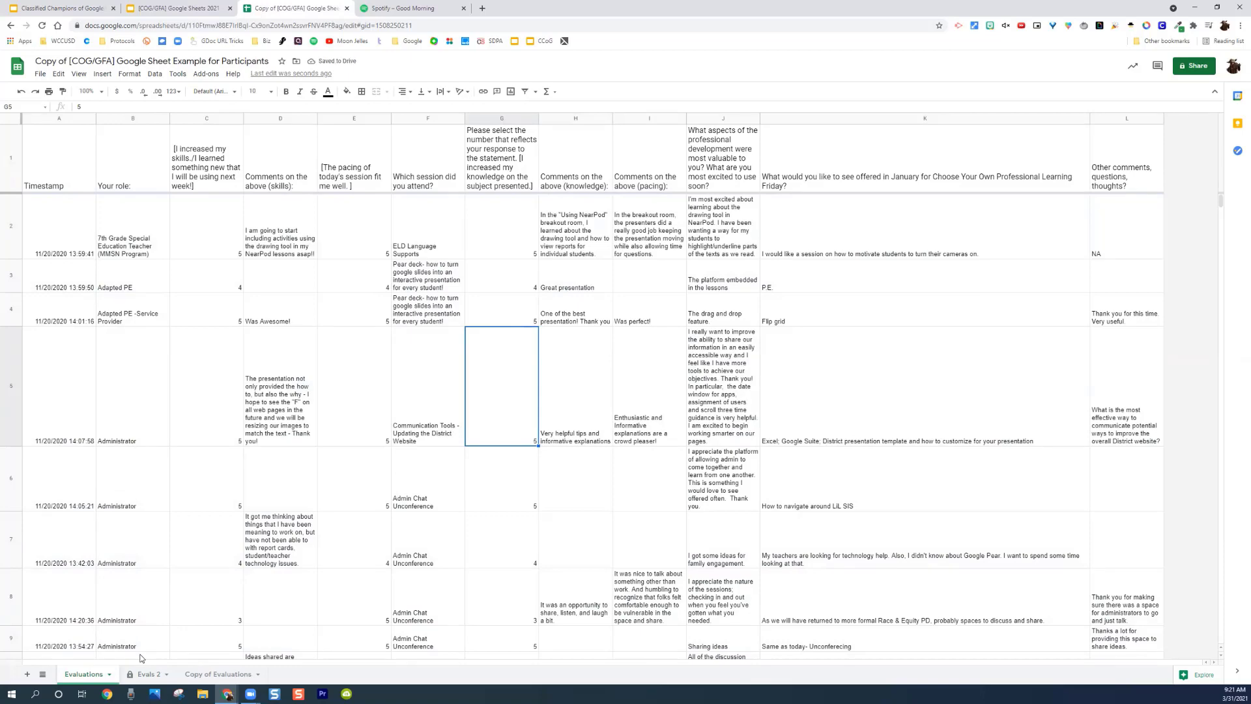
{"action": "left_click", "coordinate": [168, 678]}
{"action": "left_click", "coordinate": [168, 675]}
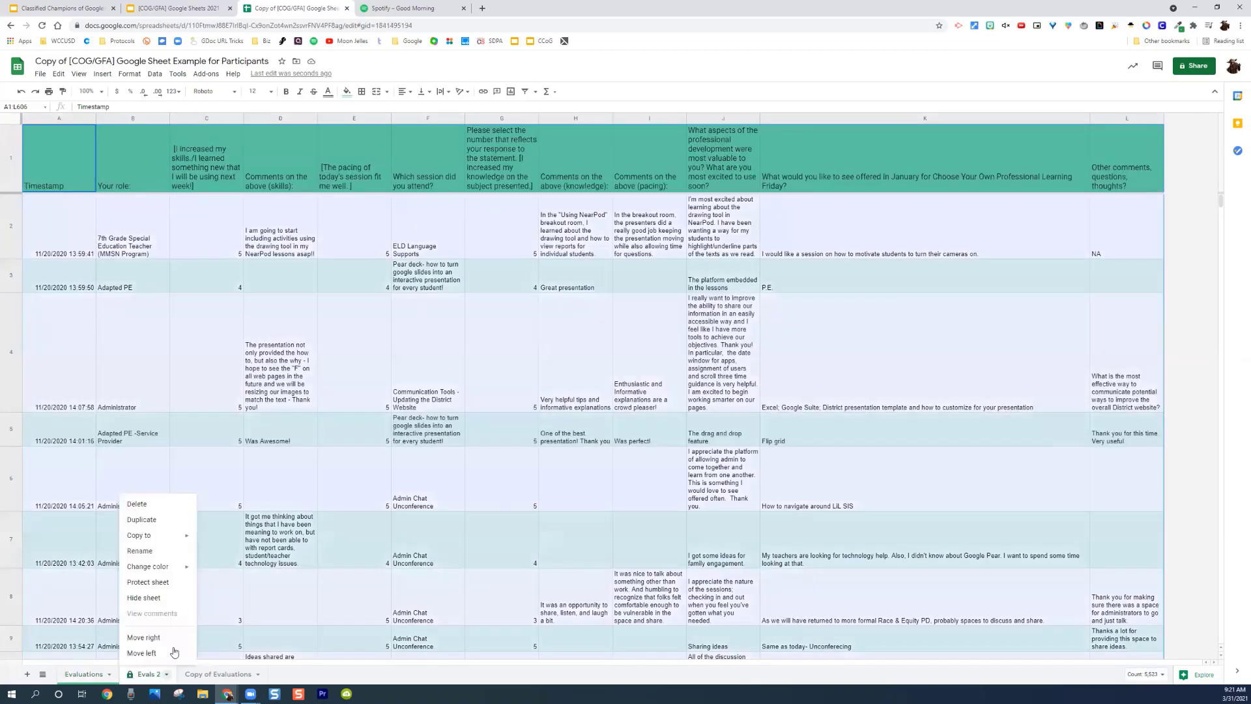
{"action": "mouse_move", "coordinate": [160, 567]}
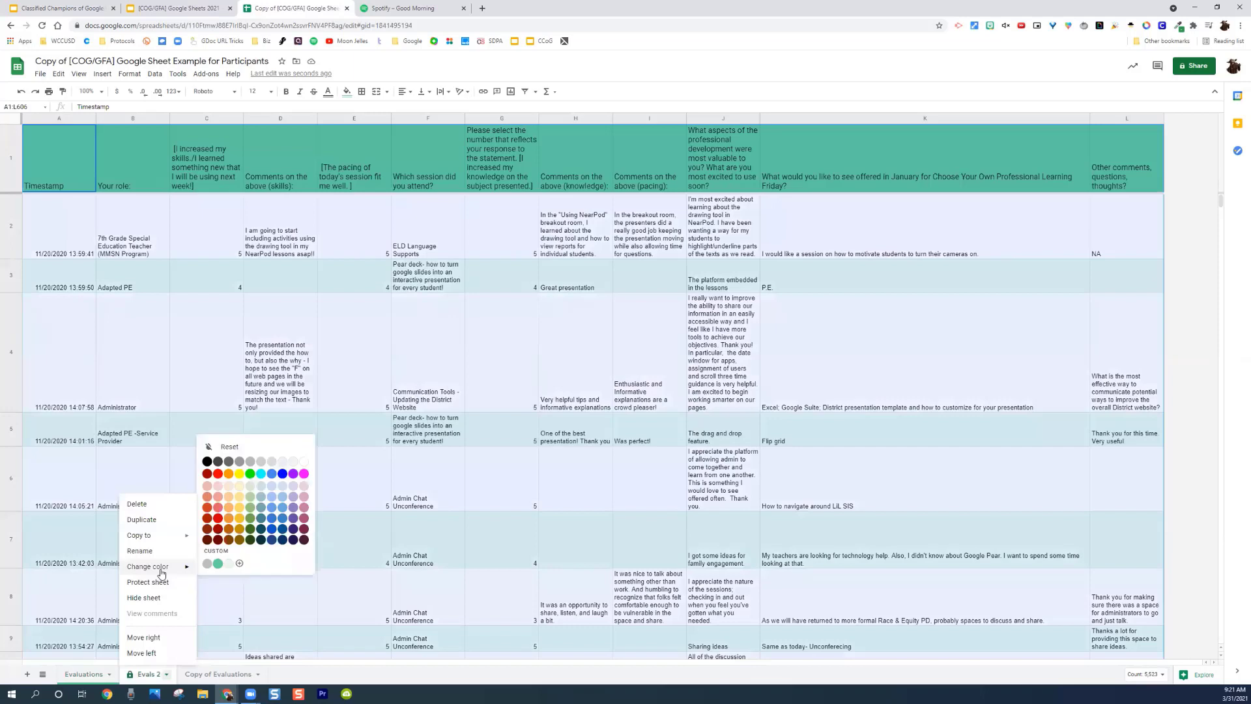
{"action": "left_click", "coordinate": [218, 564]}
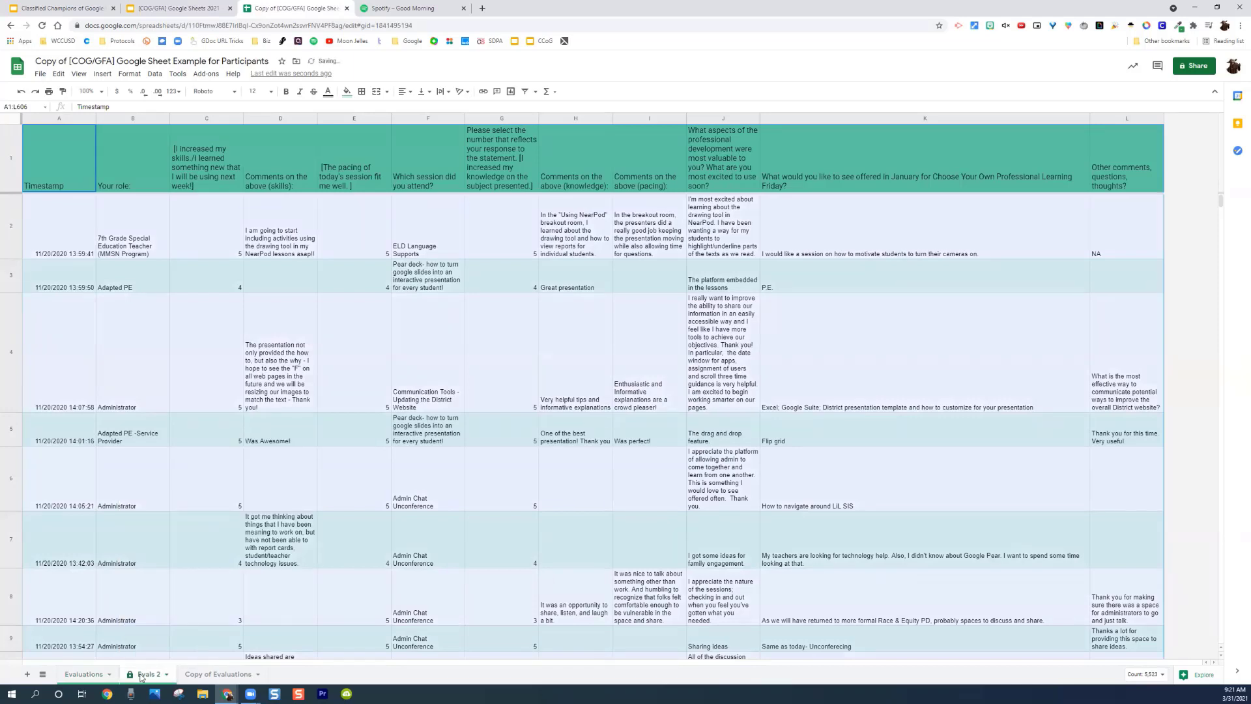
Step: Review the move options for Evals 2, and switch to the Google Sheets 2021 slides to advance to the Checkboxes slide
{"action": "left_click", "coordinate": [166, 676]}
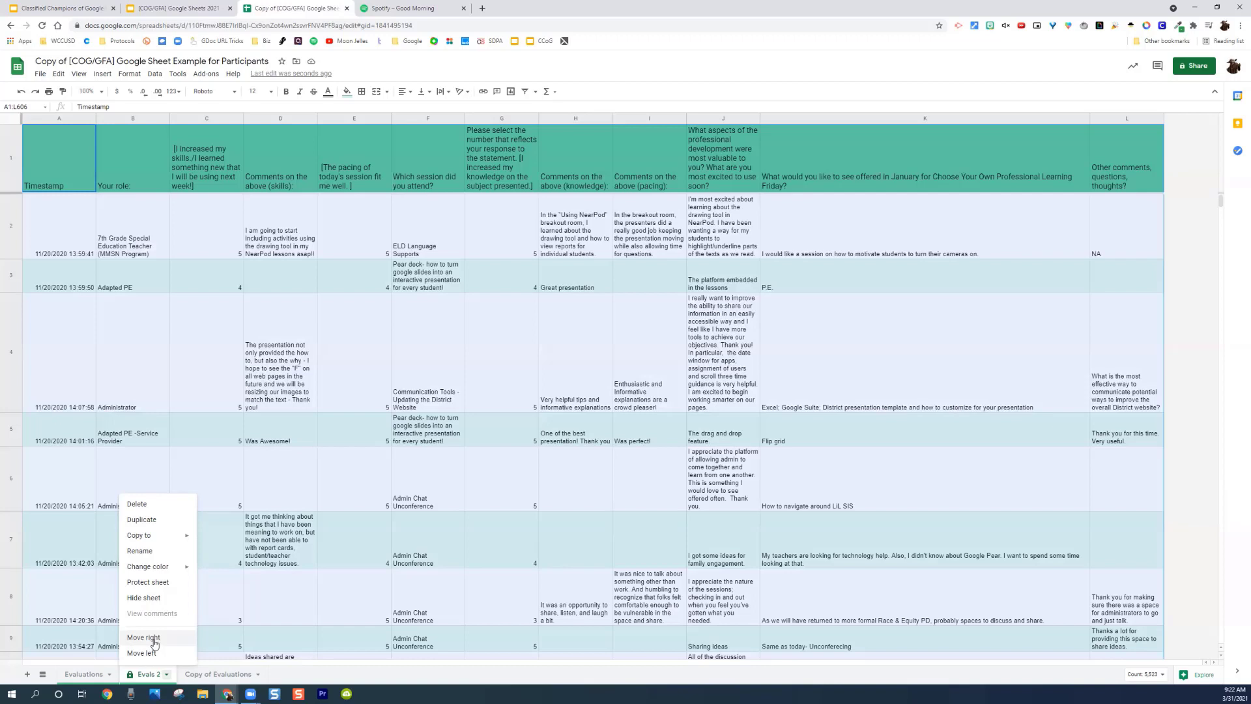
{"action": "left_click", "coordinate": [338, 675]}
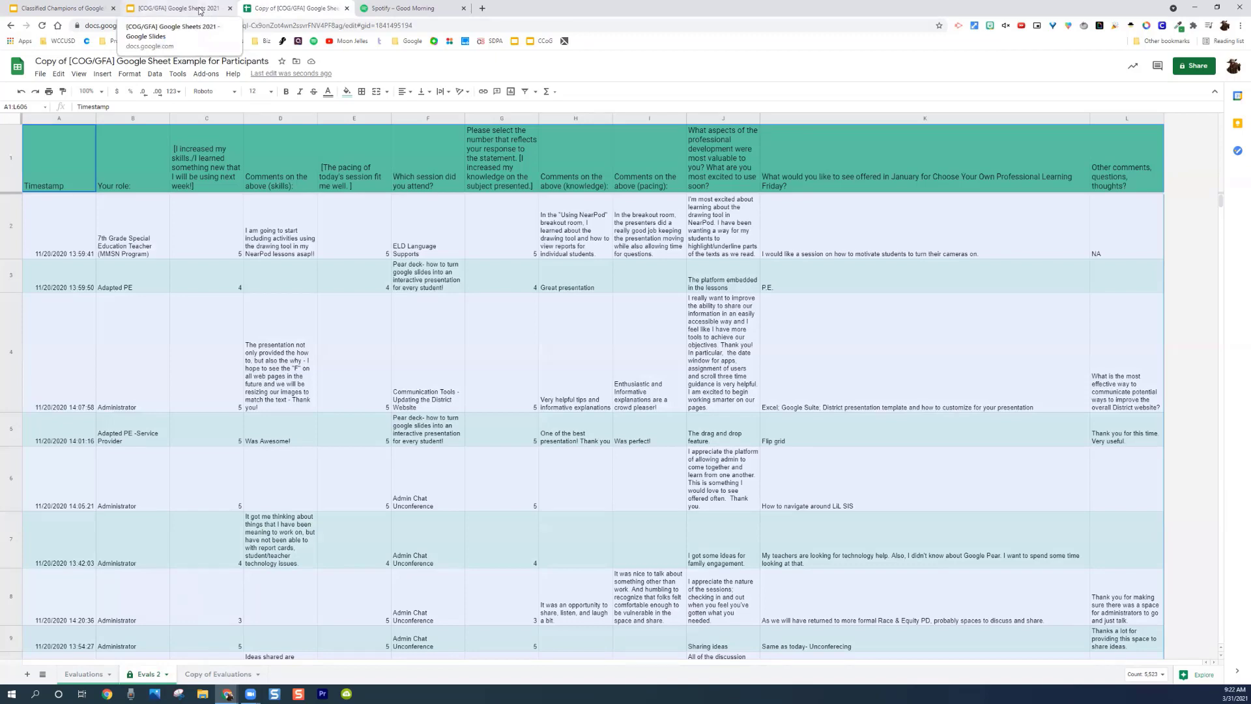
{"action": "left_click", "coordinate": [155, 10]}
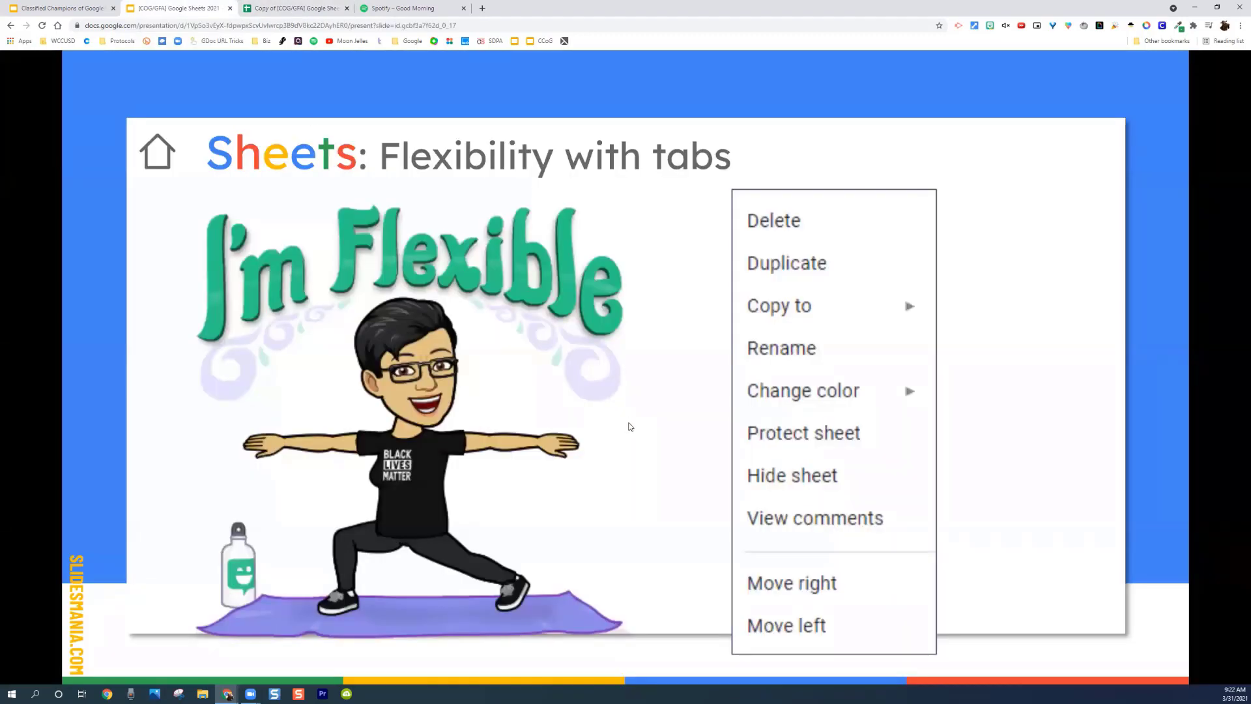
{"action": "left_click", "coordinate": [630, 427]}
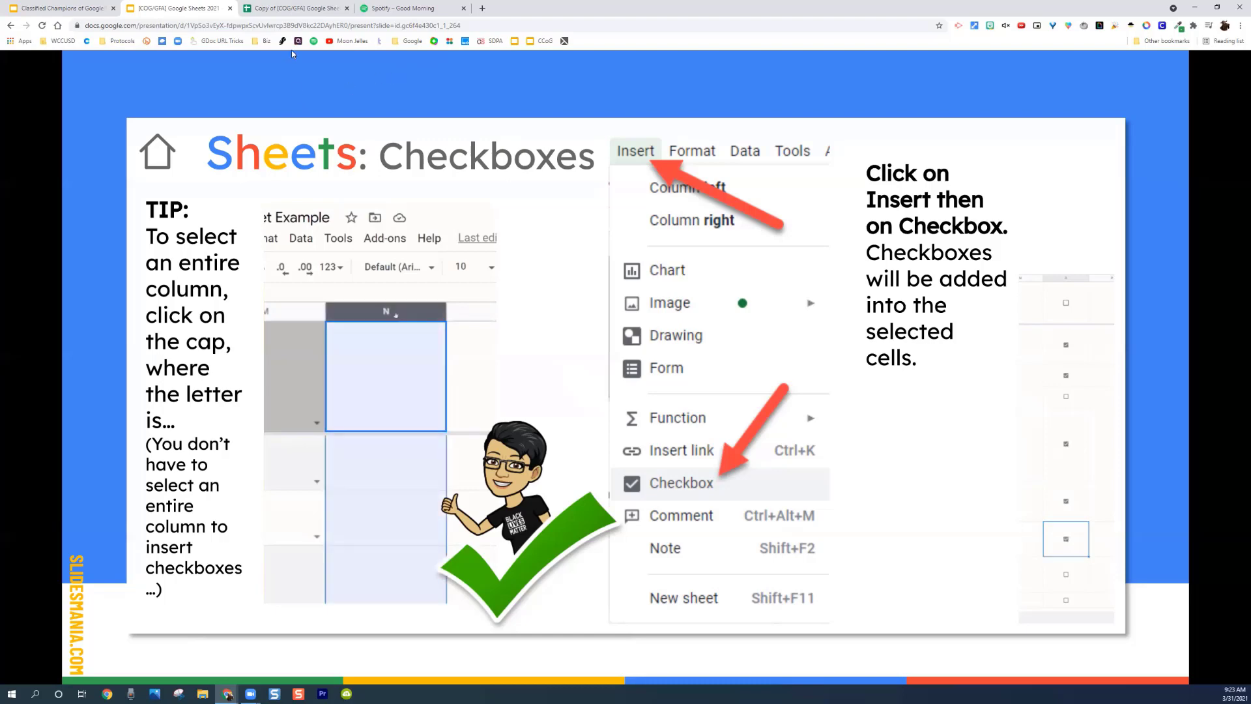
Step: Return to the spreadsheet and insert one column to the right of column L in Evals 2
{"action": "left_click", "coordinate": [287, 13]}
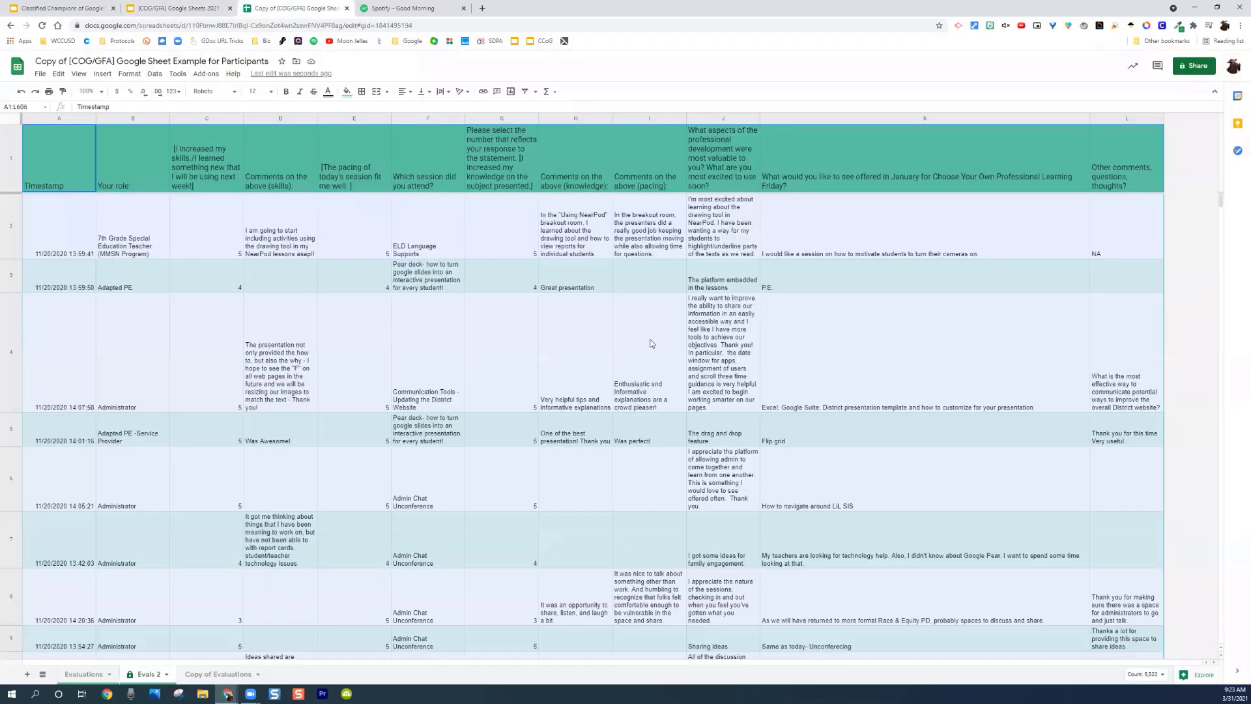
{"action": "left_click", "coordinate": [236, 622]}
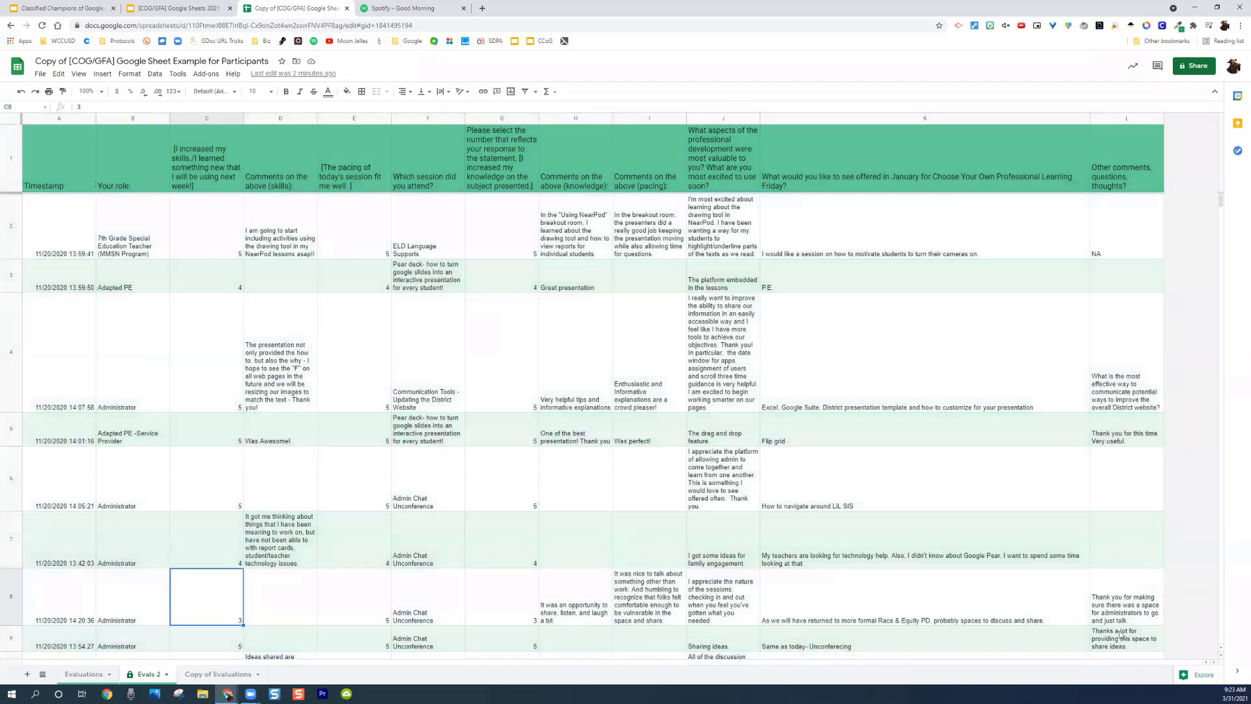
{"action": "left_click", "coordinate": [1118, 118]}
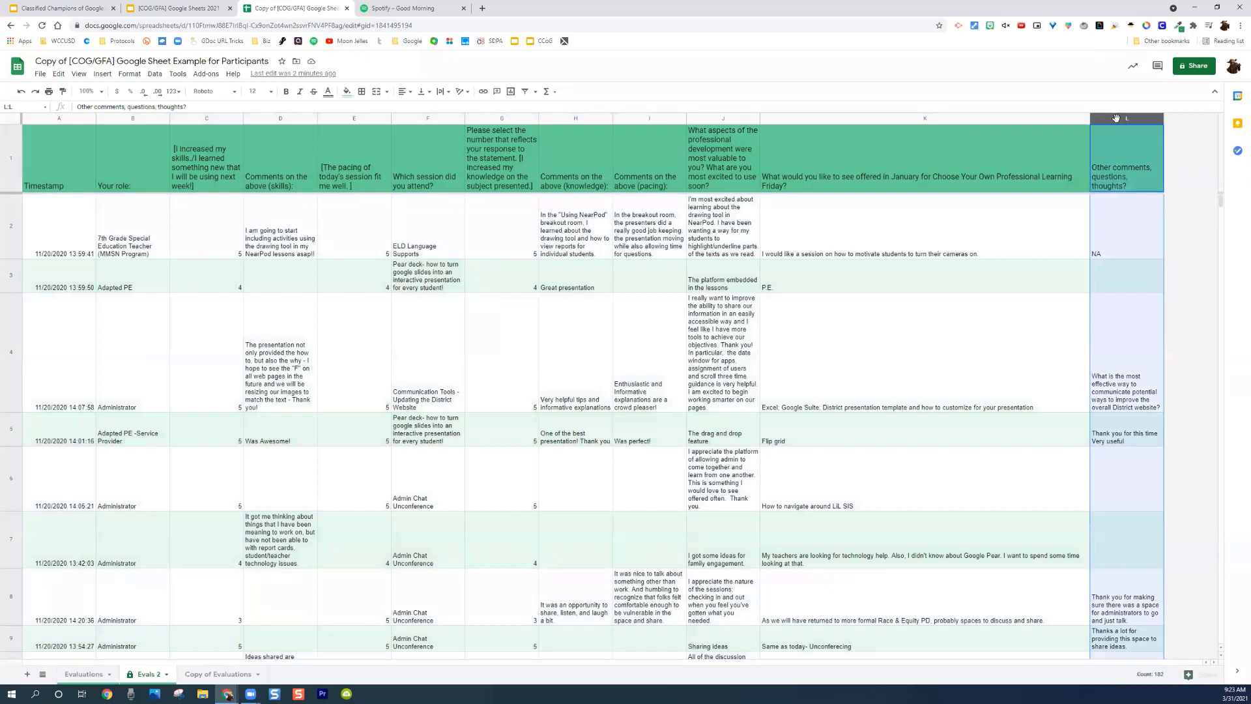
{"action": "right_click", "coordinate": [1121, 118]}
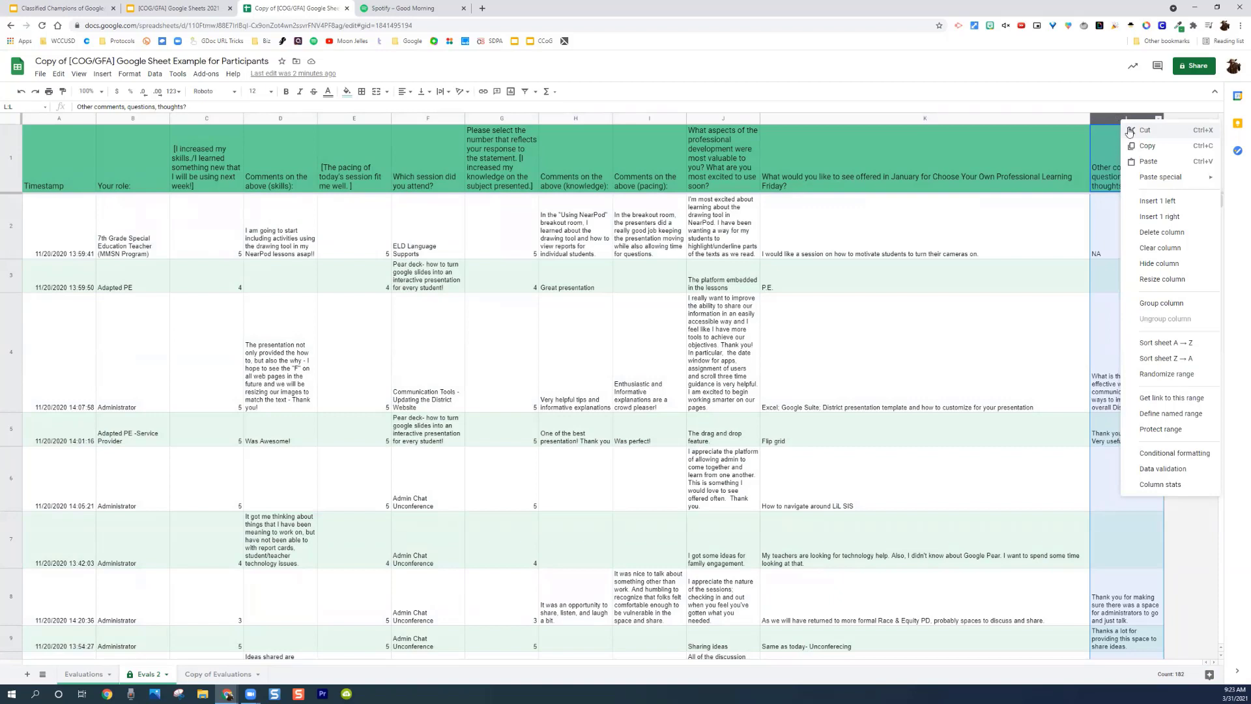
{"action": "left_click", "coordinate": [1144, 217]}
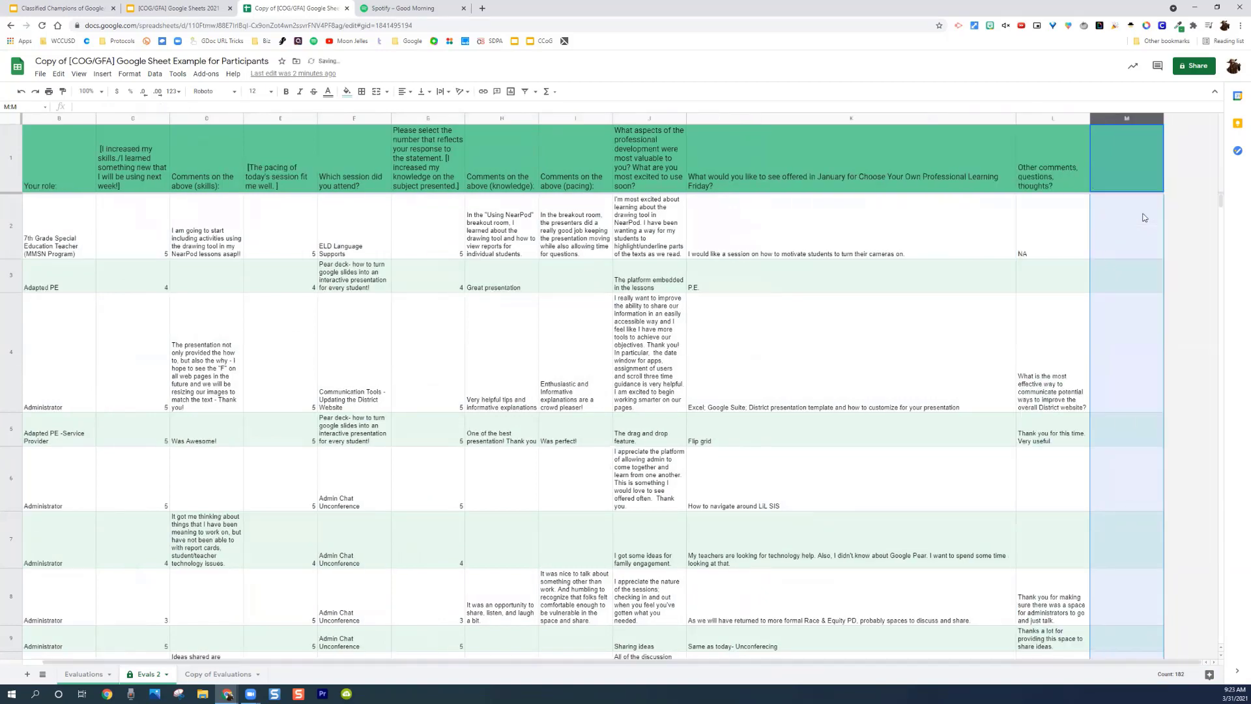
{"action": "left_click", "coordinate": [1124, 206]}
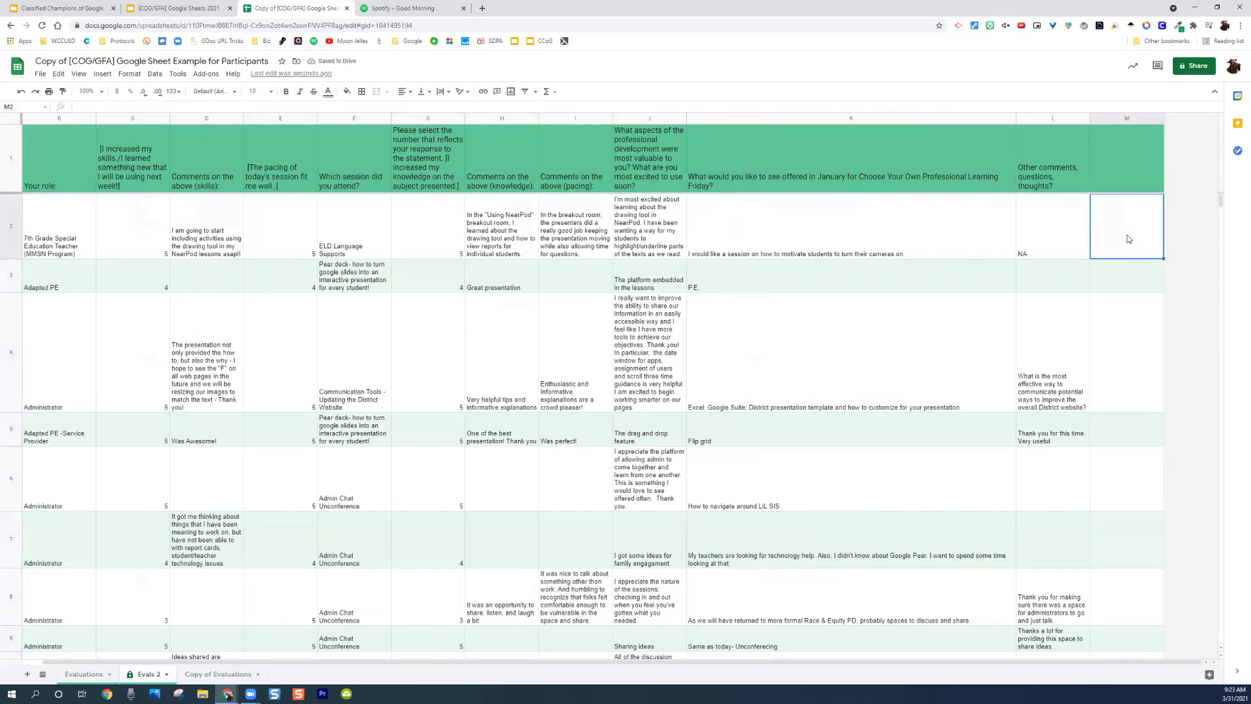
Step: Insert checkboxes in all of column M
{"action": "left_click", "coordinate": [1127, 118]}
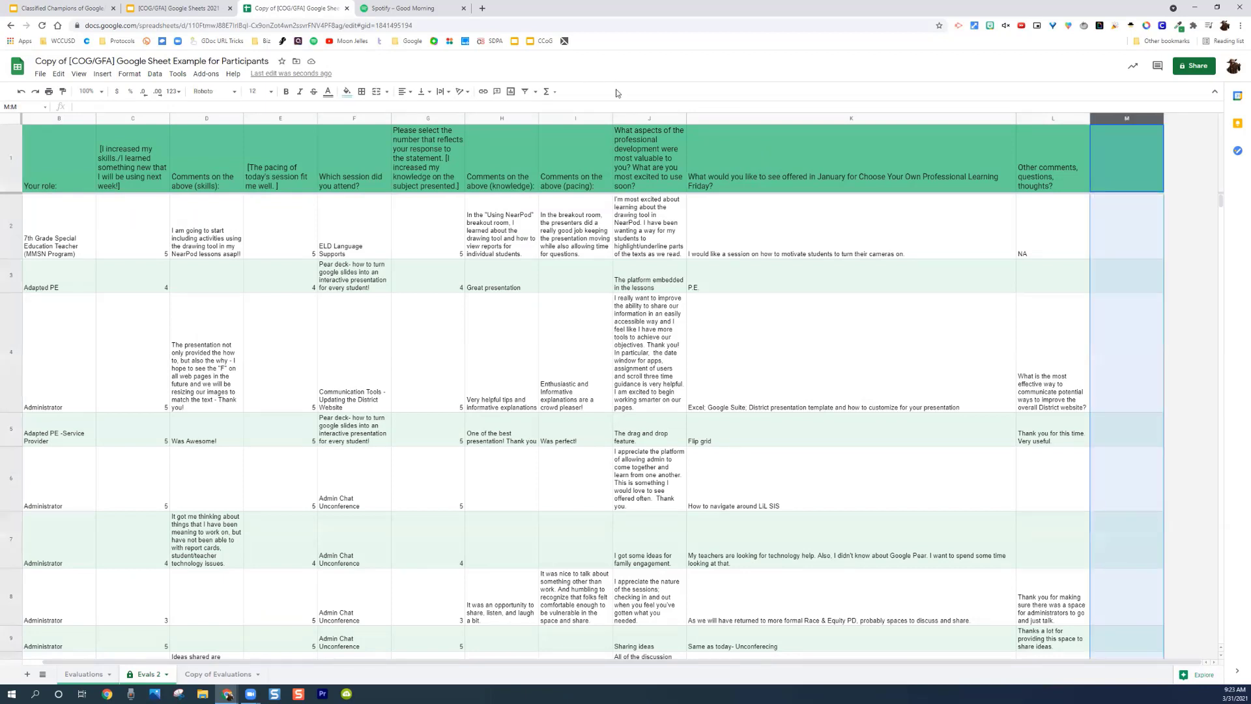
{"action": "left_click", "coordinate": [99, 75]}
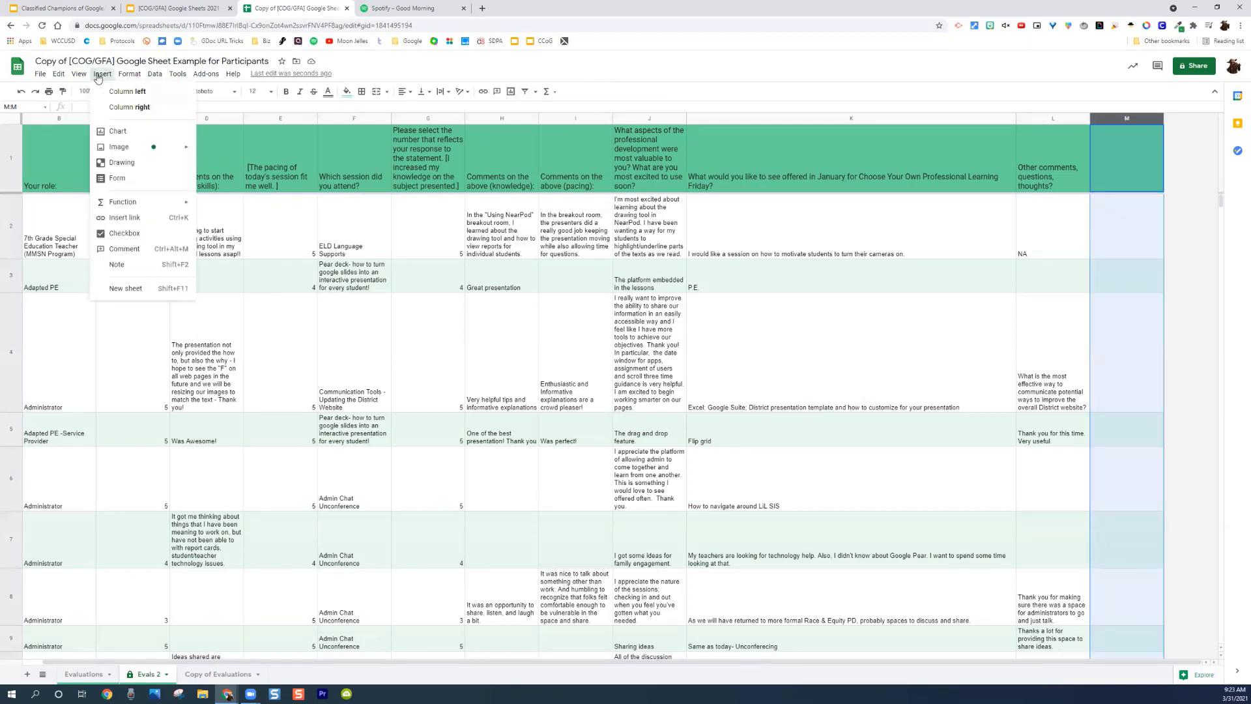
{"action": "left_click", "coordinate": [121, 235]}
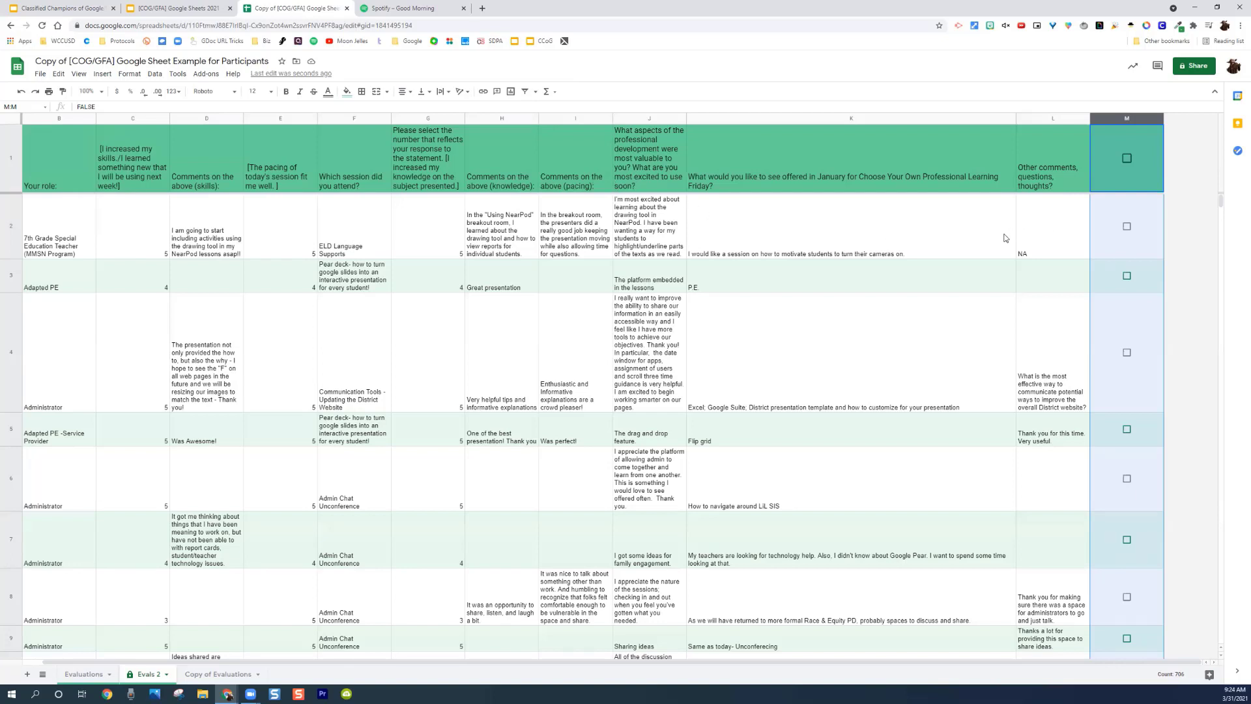
Step: Tick the checkboxes in cells M2, M4, M5 and M6
{"action": "left_click", "coordinate": [1119, 243]}
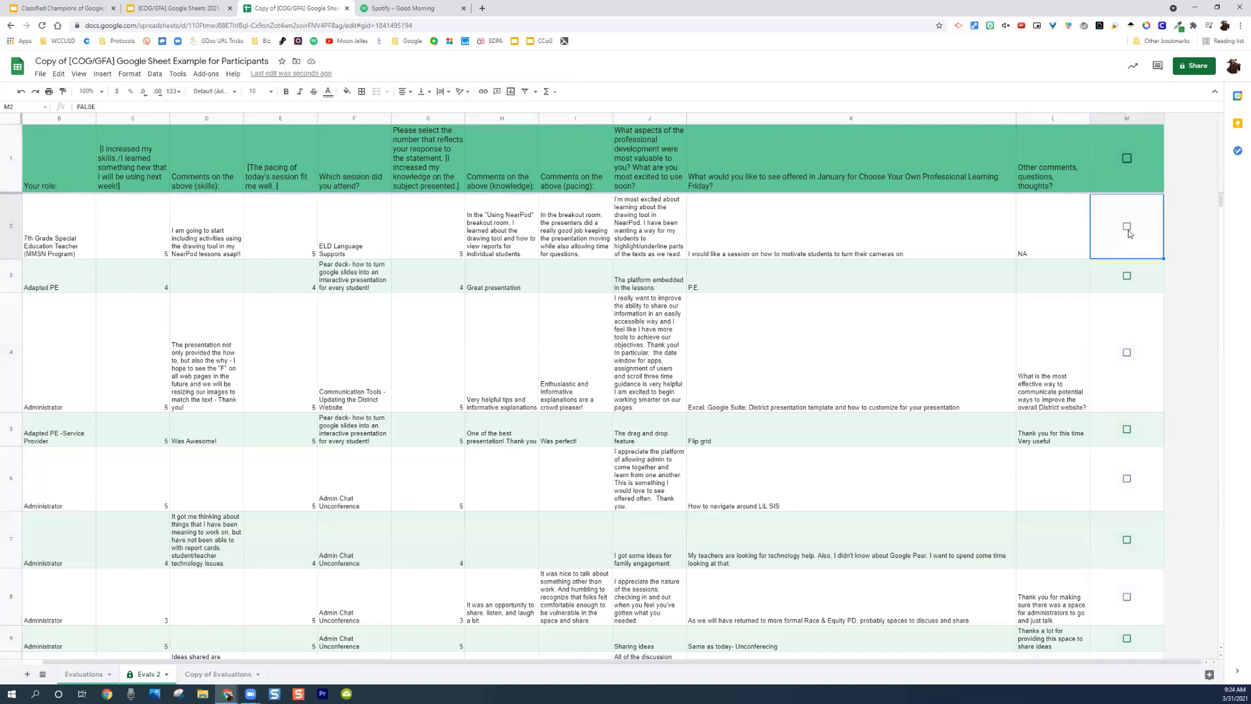
{"action": "left_click", "coordinate": [1127, 228]}
{"action": "left_click", "coordinate": [1128, 352]}
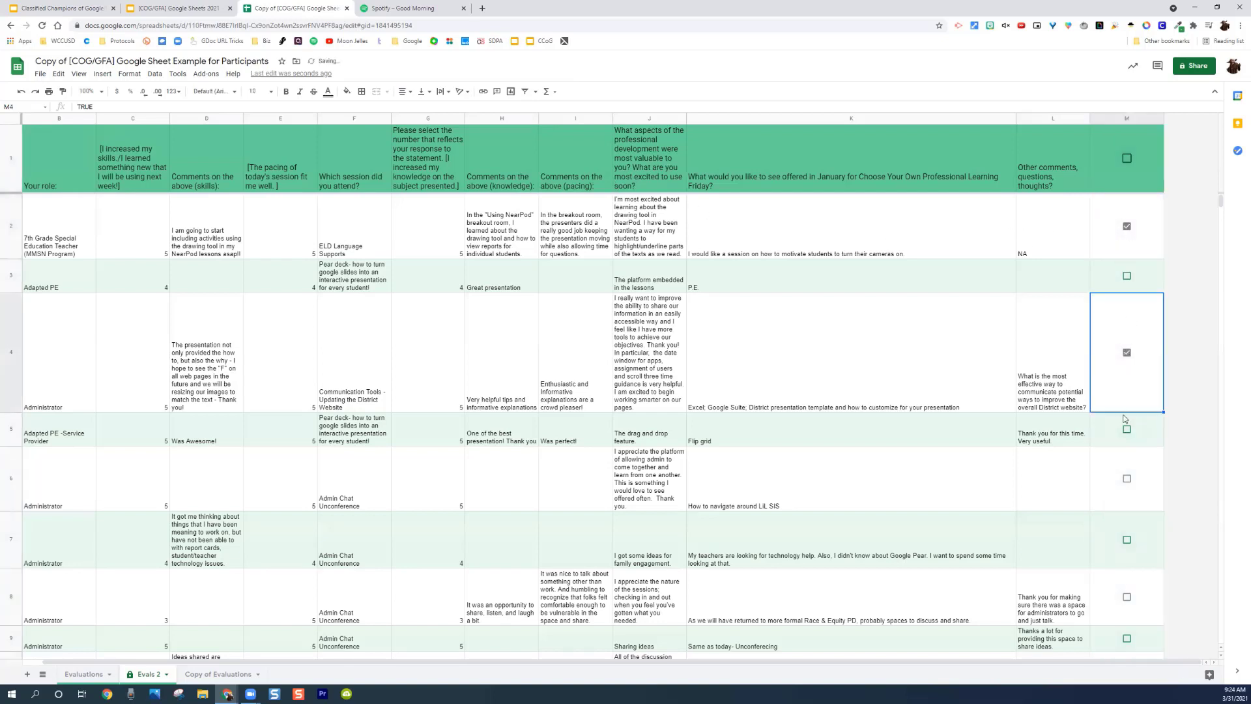
{"action": "left_click", "coordinate": [1128, 430]}
{"action": "left_click", "coordinate": [1127, 479]}
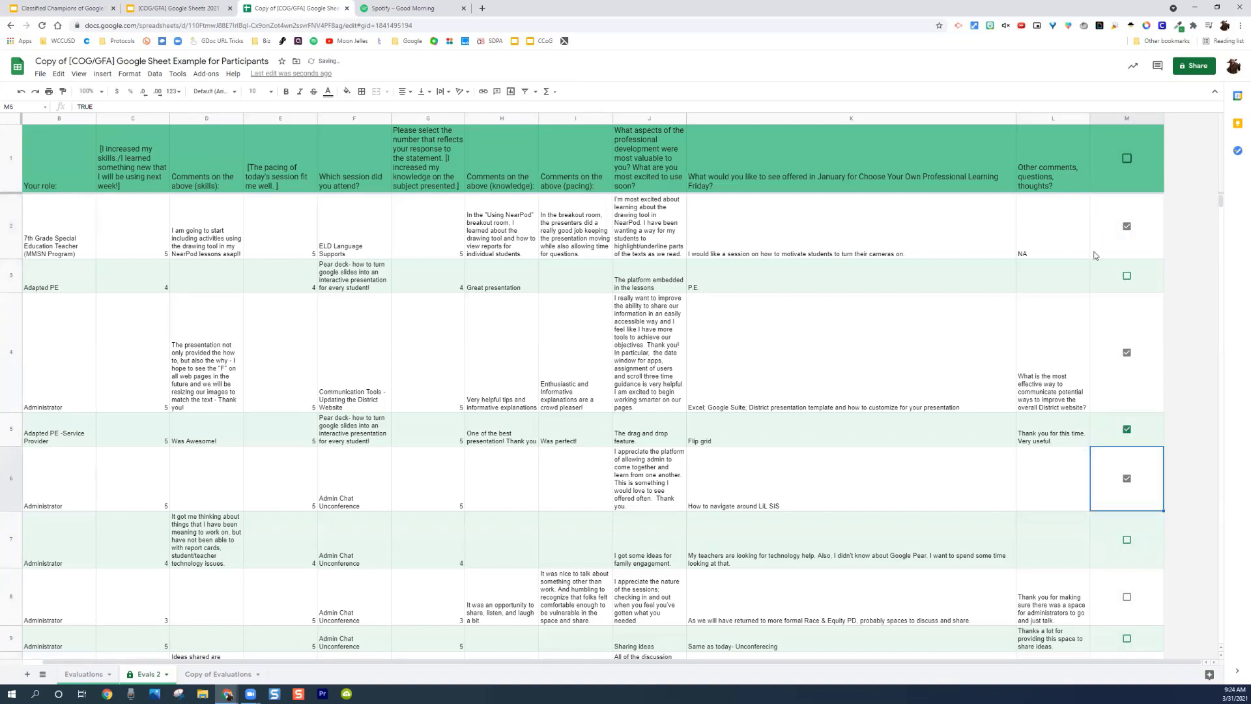
Step: Replace the checkbox in header cell M1 with the title Checkboxes
{"action": "left_click", "coordinate": [1131, 180]}
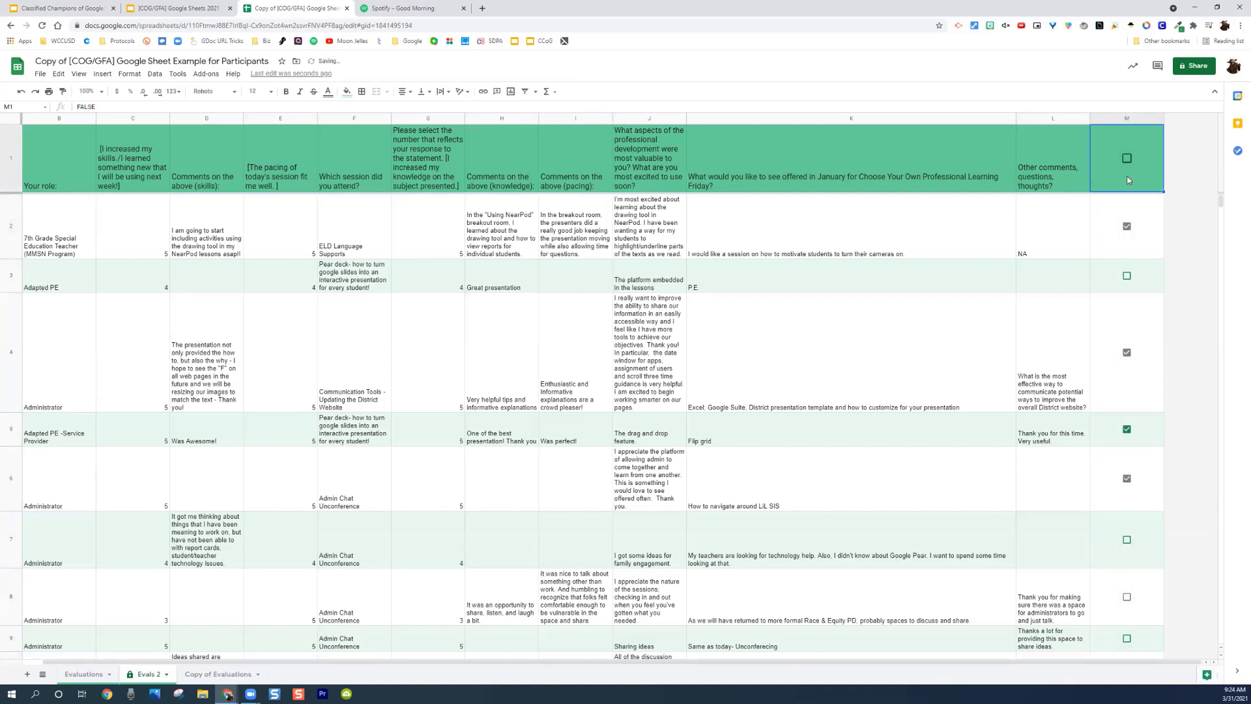
{"action": "type", "text": "Checkboxes"}
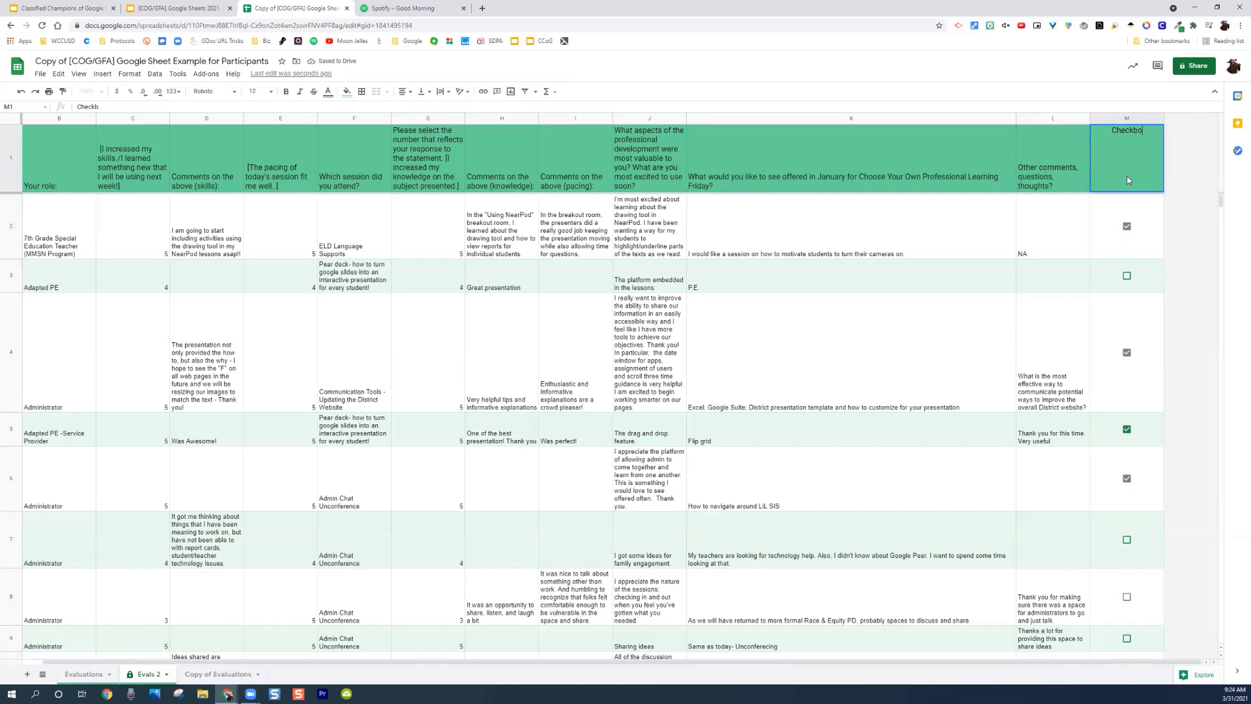
{"action": "key", "text": "Return"}
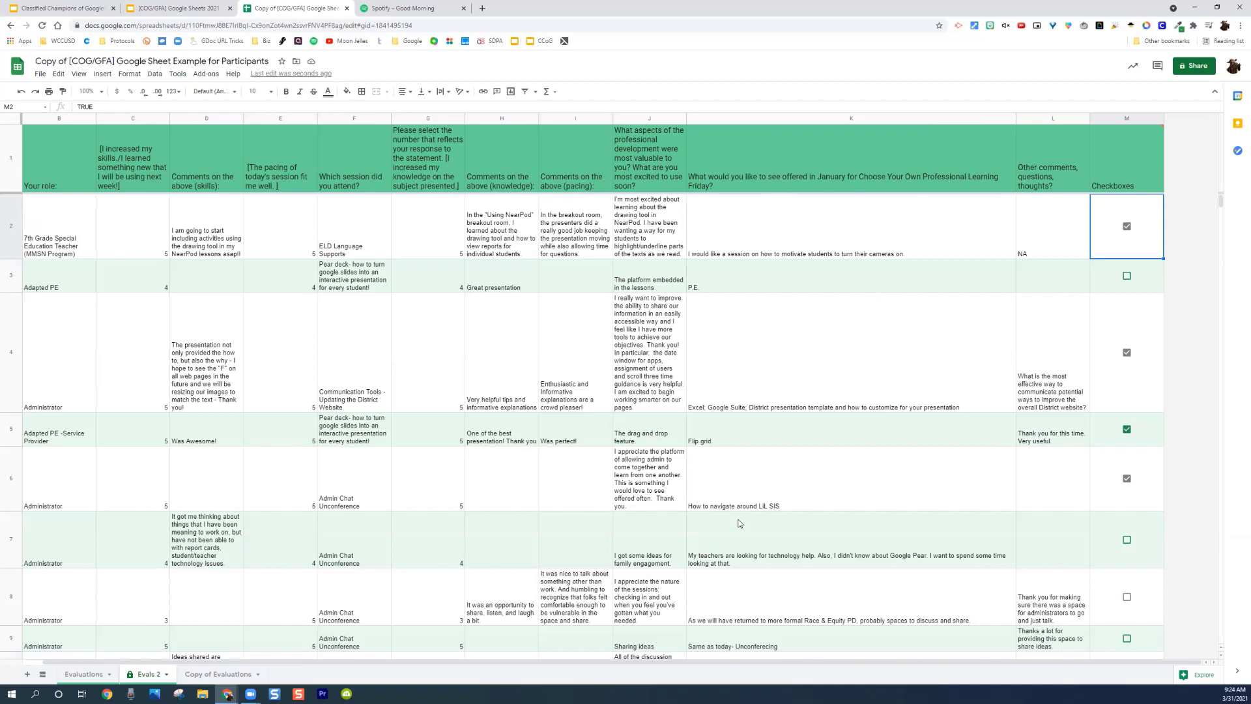
Step: Sort the Evals 2 sheet A → Z by the Checkboxes column M
{"action": "left_click", "coordinate": [1158, 121]}
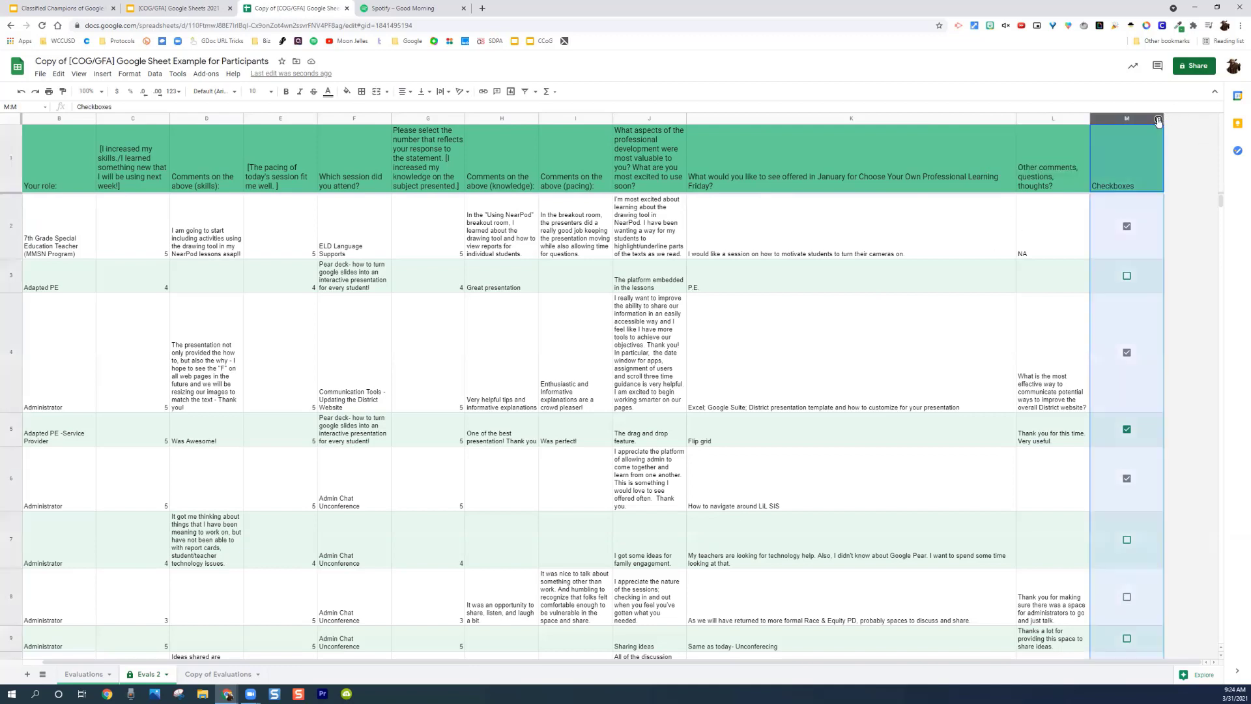
{"action": "left_click", "coordinate": [1158, 120]}
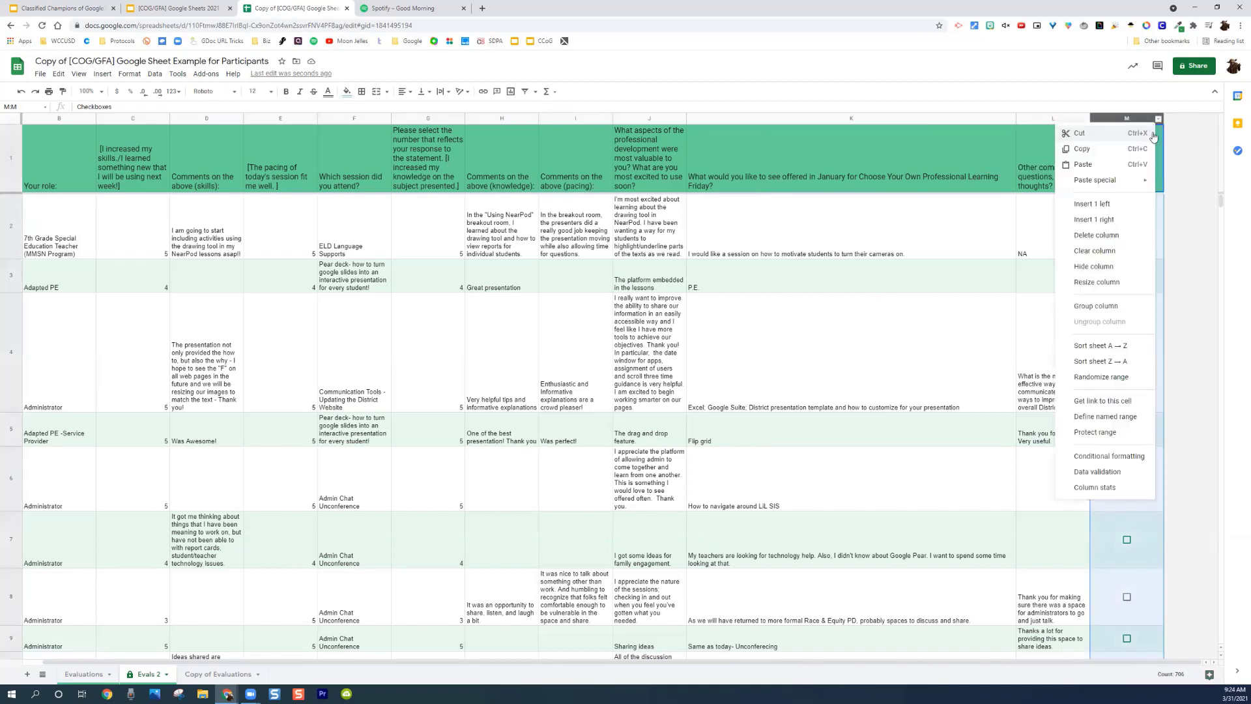
{"action": "left_click", "coordinate": [1133, 346]}
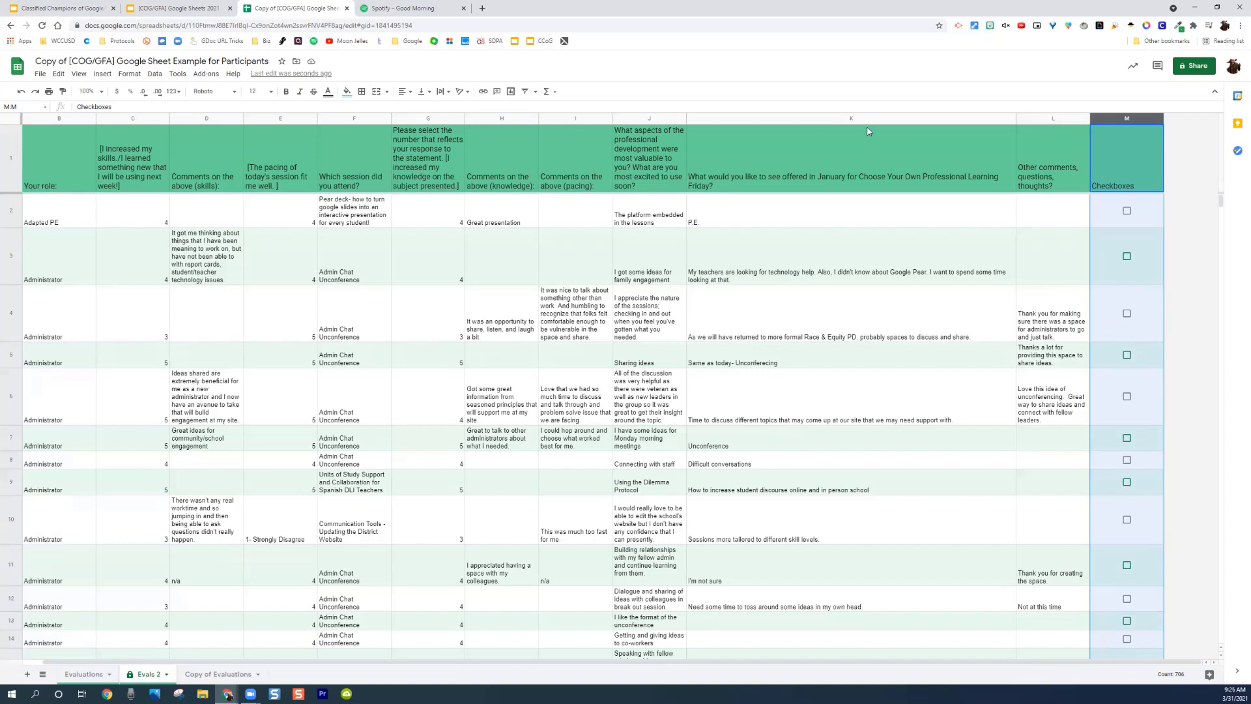
Step: Switch to the slide presentation, view the In-cell dropdown list slide, and return to the spreadsheet
{"action": "left_click", "coordinate": [171, 9]}
{"action": "left_click", "coordinate": [856, 371]}
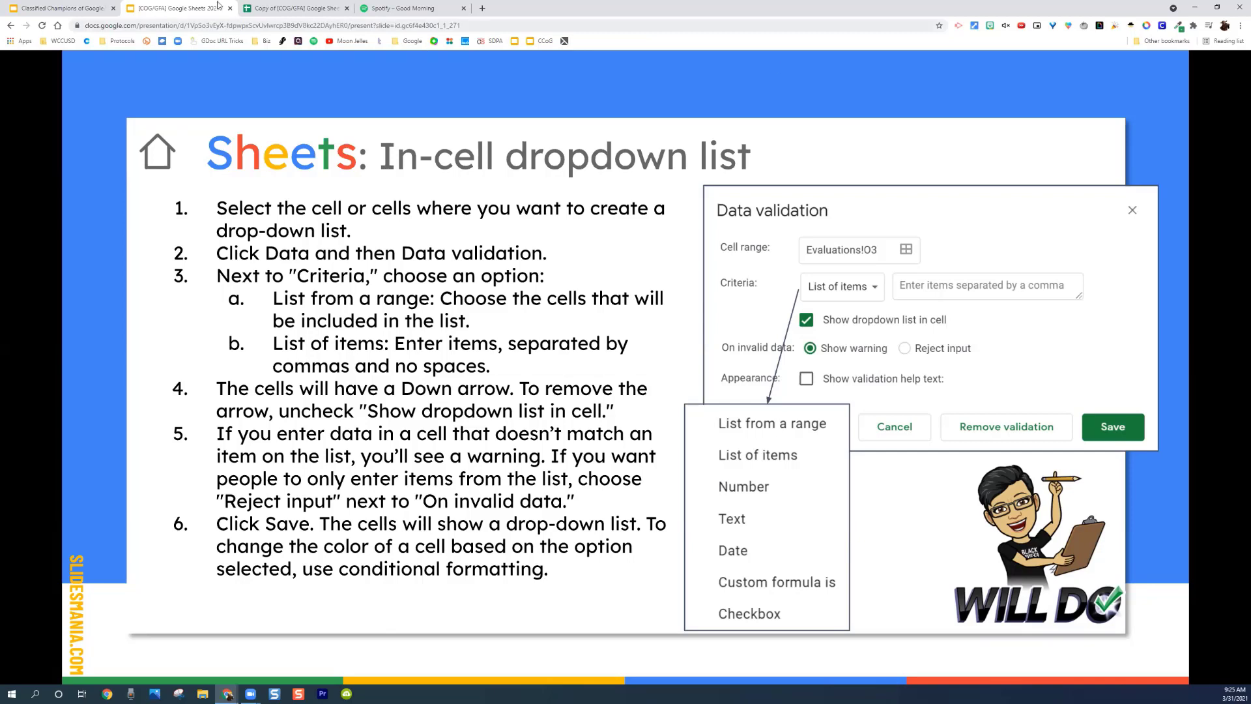
{"action": "left_click", "coordinate": [264, 13]}
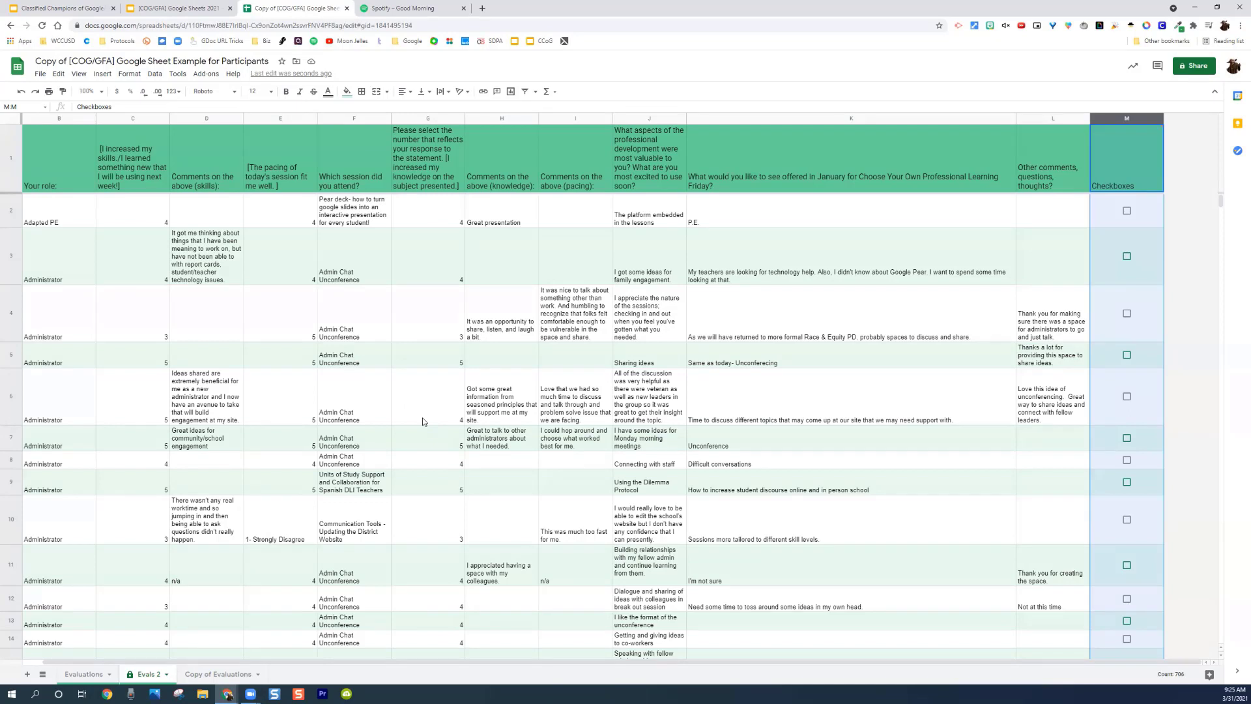
Step: Insert one column to the right of column G in Evals 2
{"action": "left_click", "coordinate": [438, 118]}
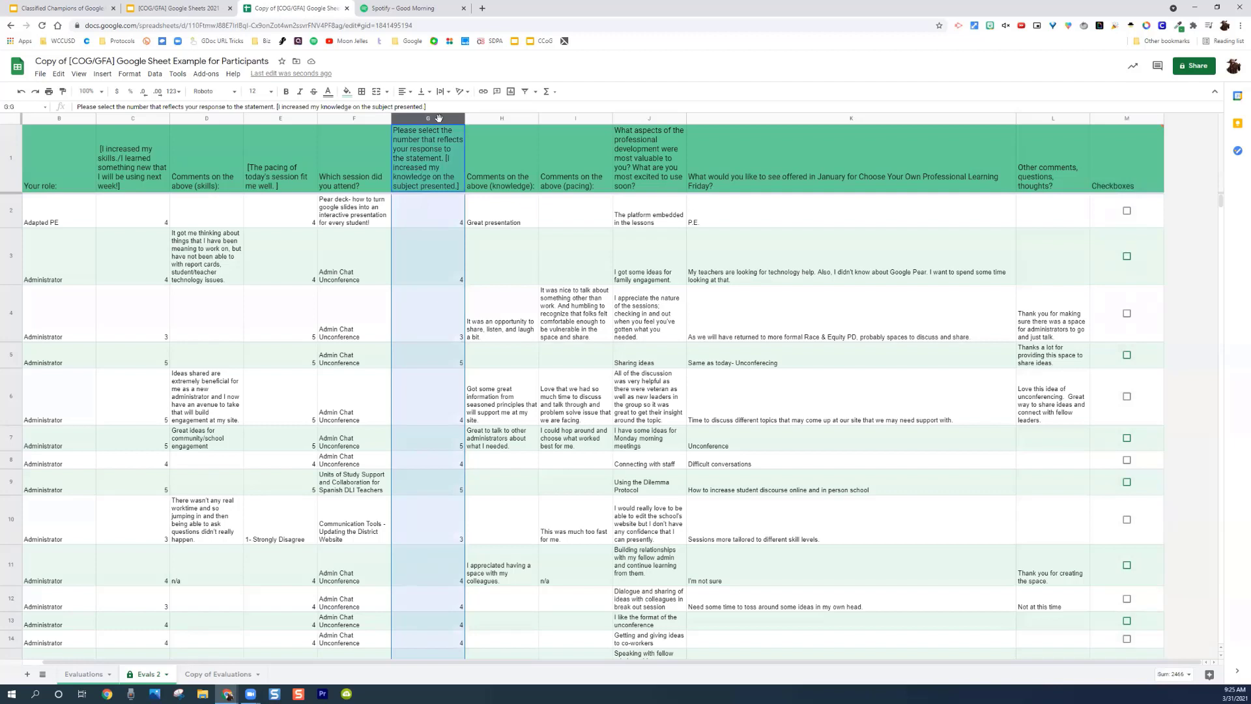
{"action": "right_click", "coordinate": [439, 118]}
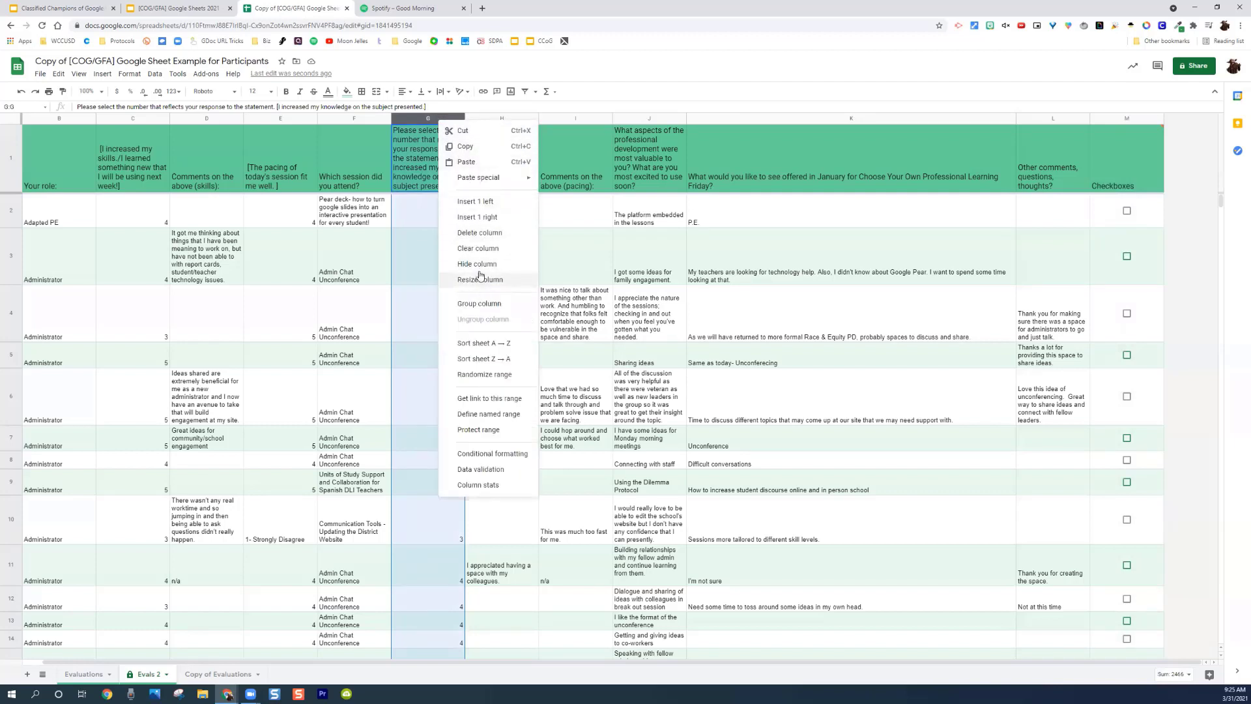
{"action": "left_click", "coordinate": [483, 219]}
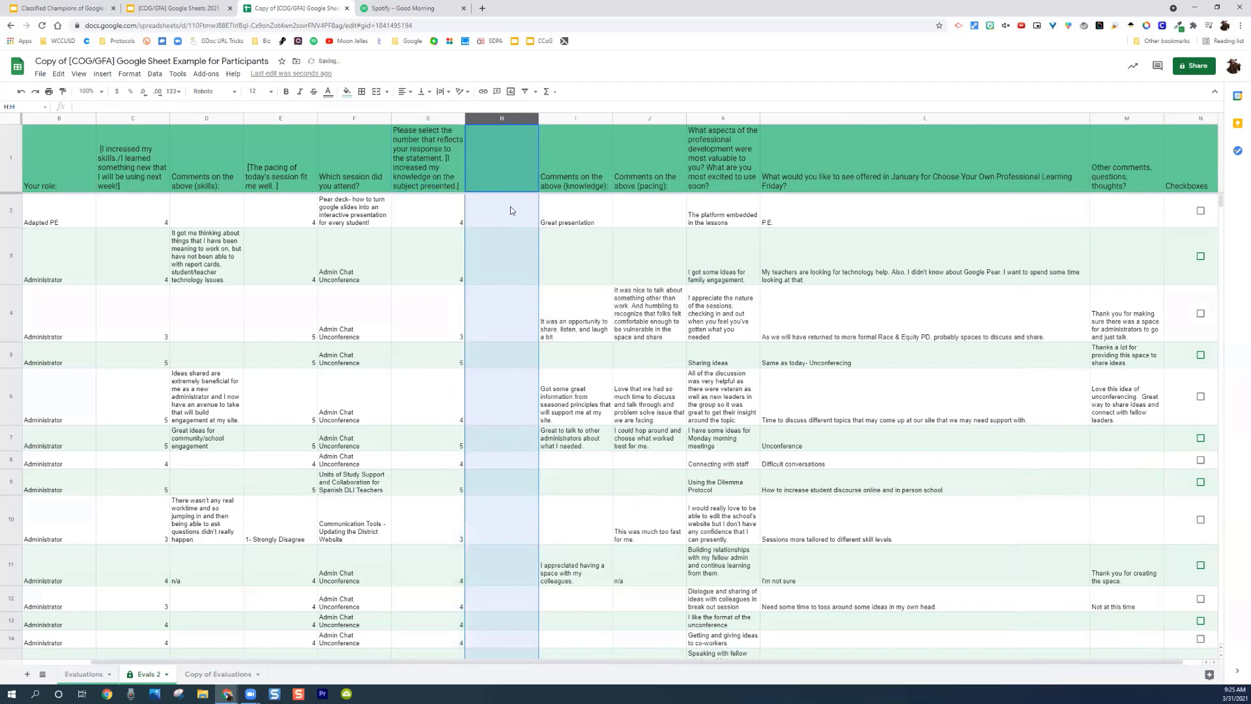
{"action": "left_click", "coordinate": [511, 211]}
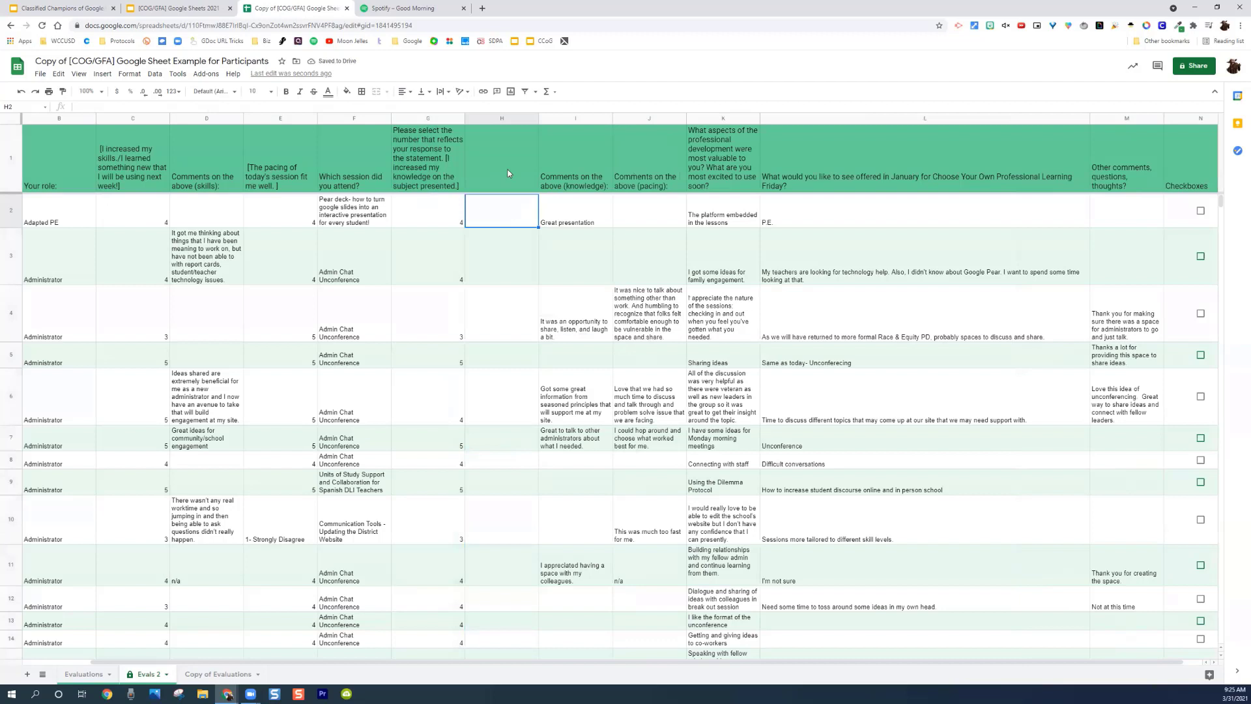
Step: Add data validation to the blank column H as a list of items: Great, Good, OK, Bad
{"action": "left_click", "coordinate": [501, 120]}
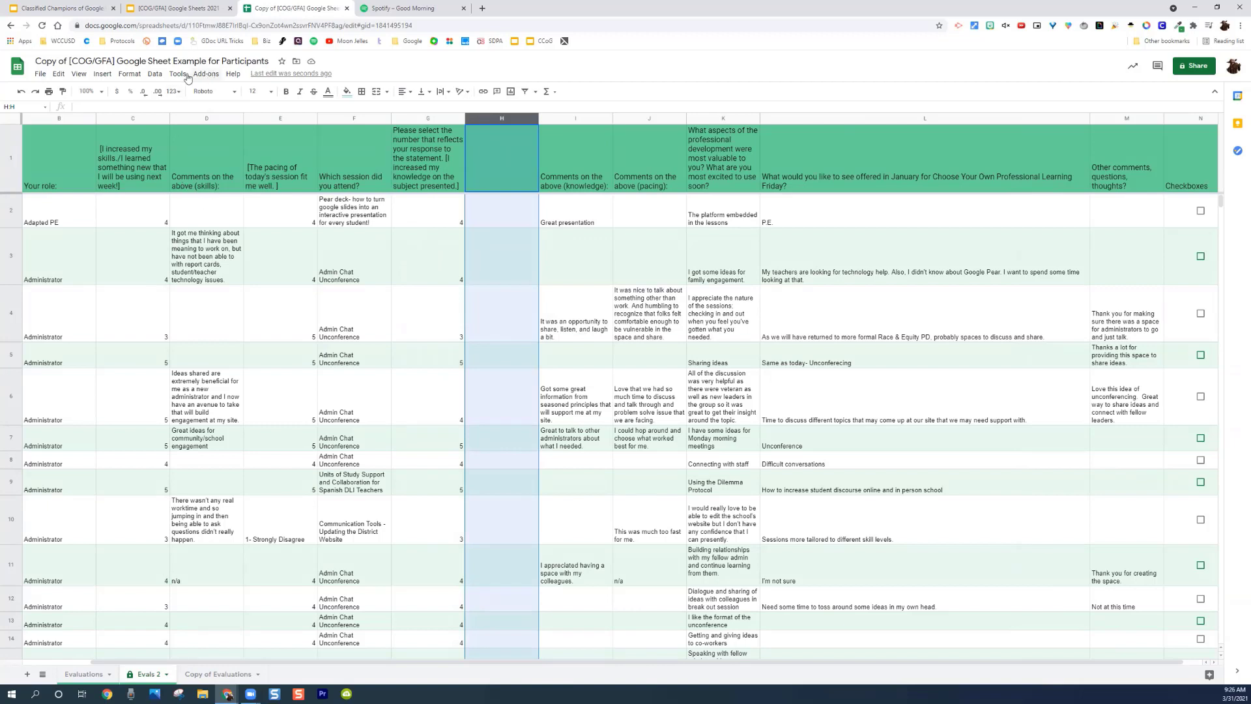
{"action": "left_click", "coordinate": [154, 75]}
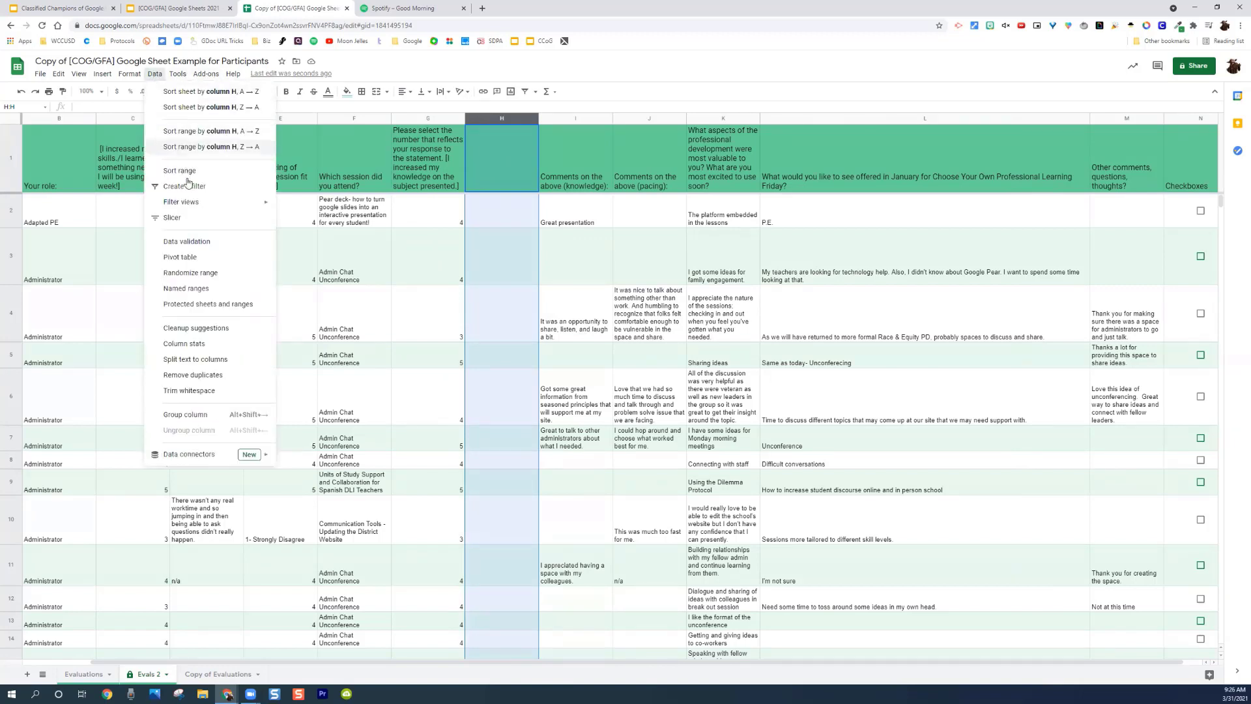
{"action": "left_click", "coordinate": [194, 242]}
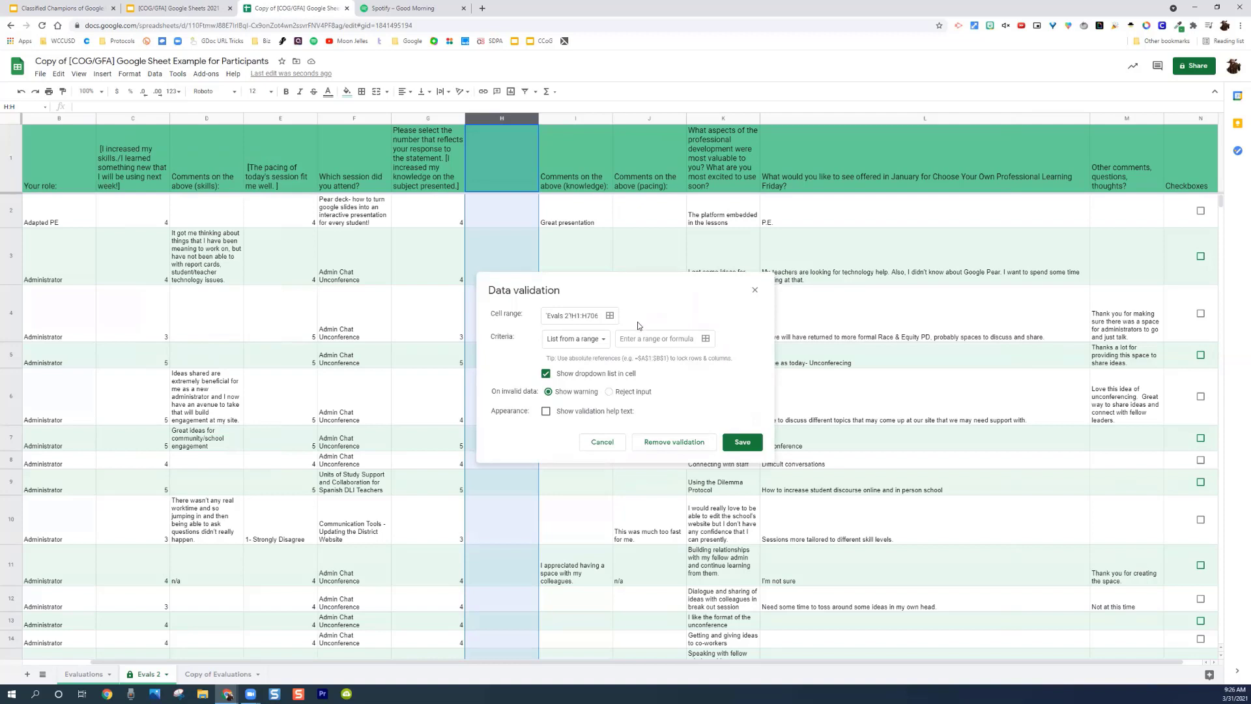
{"action": "left_click", "coordinate": [605, 339]}
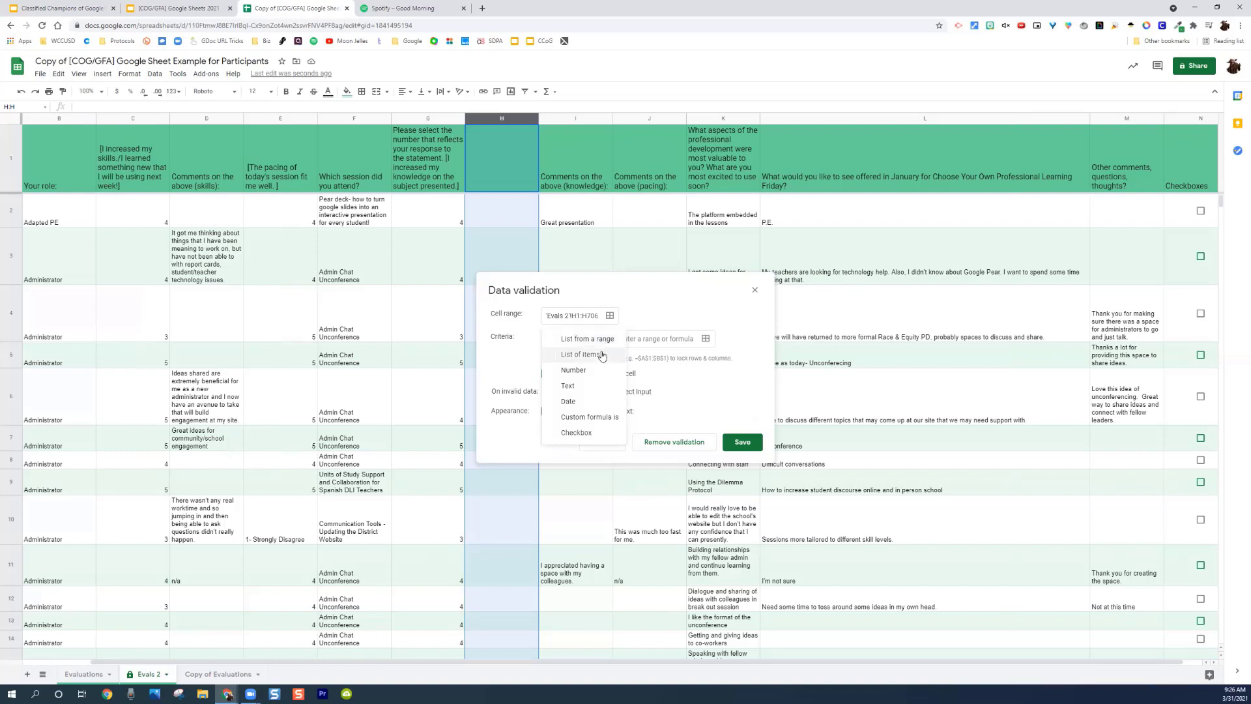
{"action": "left_click", "coordinate": [602, 356]}
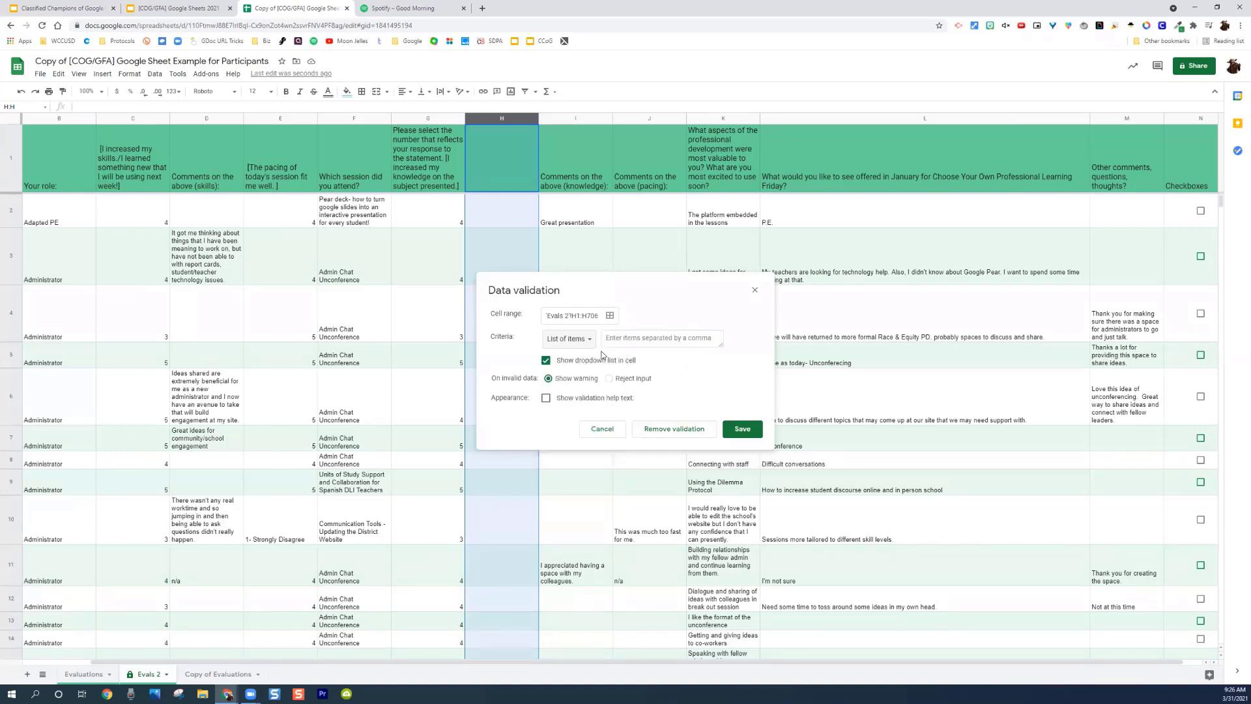
{"action": "left_click", "coordinate": [644, 339]}
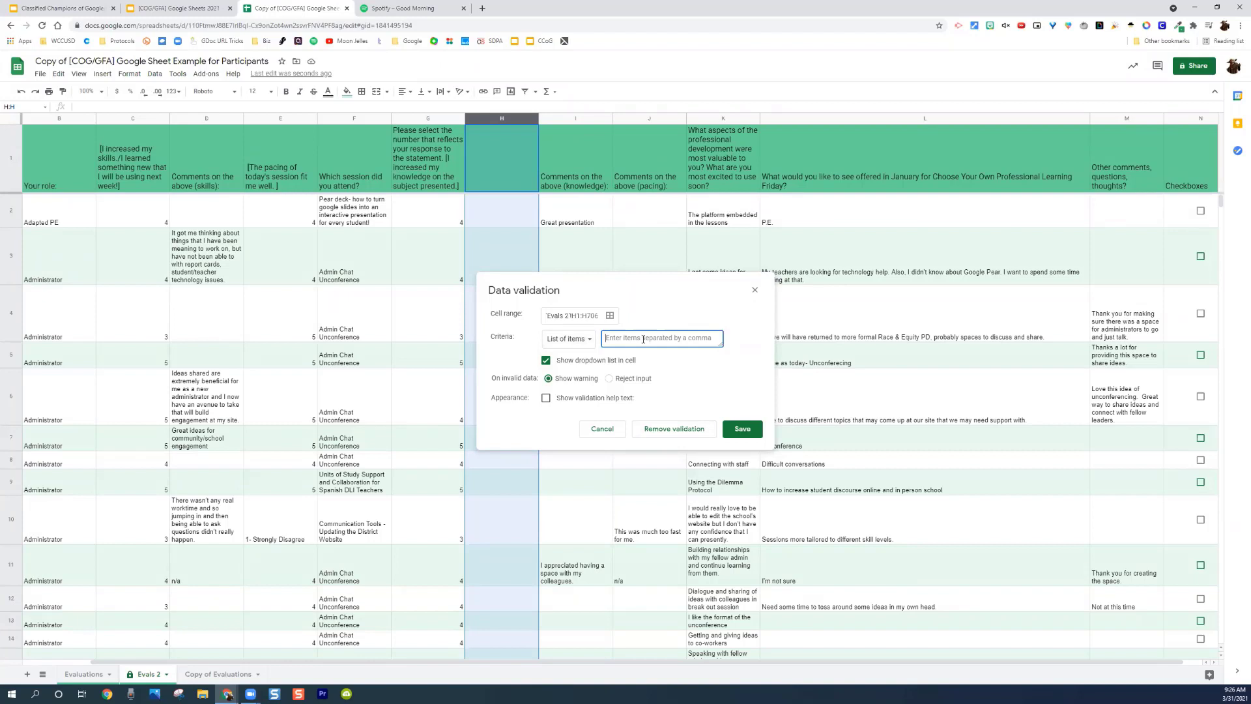
{"action": "type", "text": "Gr"}
{"action": "type", "text": "eat, Good, O"}
{"action": "type", "text": "K, M"}
{"action": "left_click", "coordinate": [744, 434]}
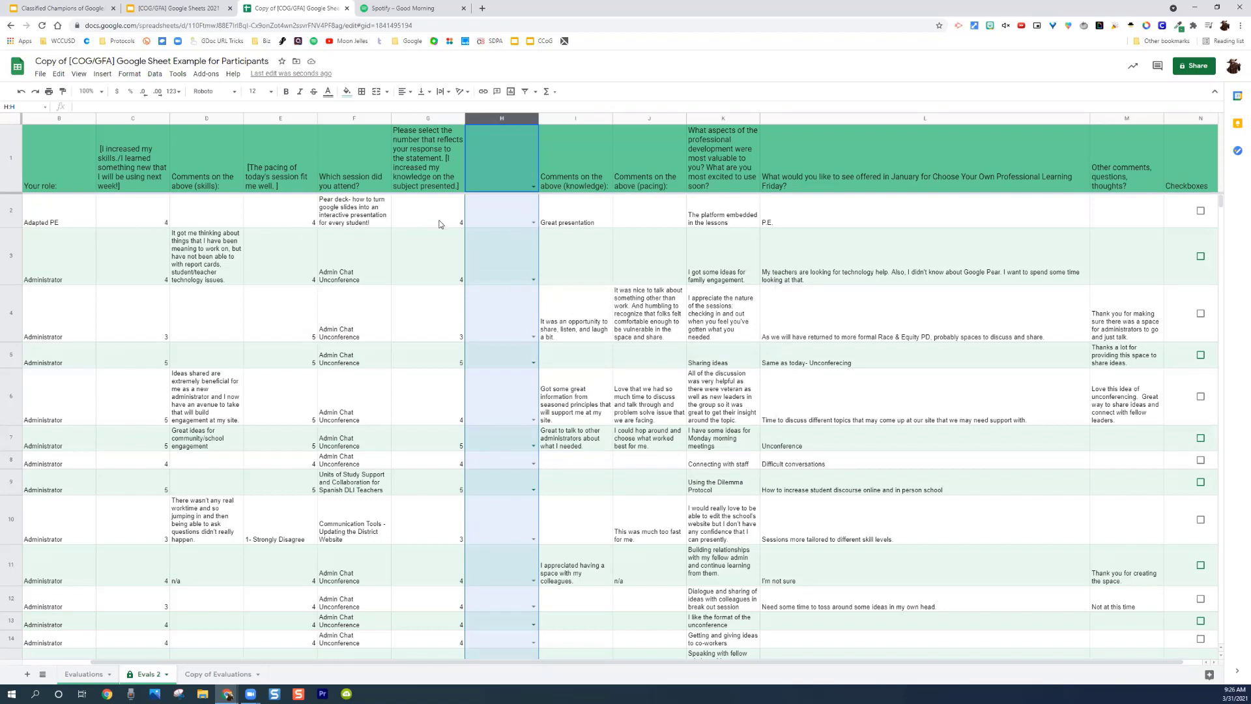
Step: Choose Good from the dropdown lists in cells H2, H3 and H4
{"action": "left_click", "coordinate": [532, 222]}
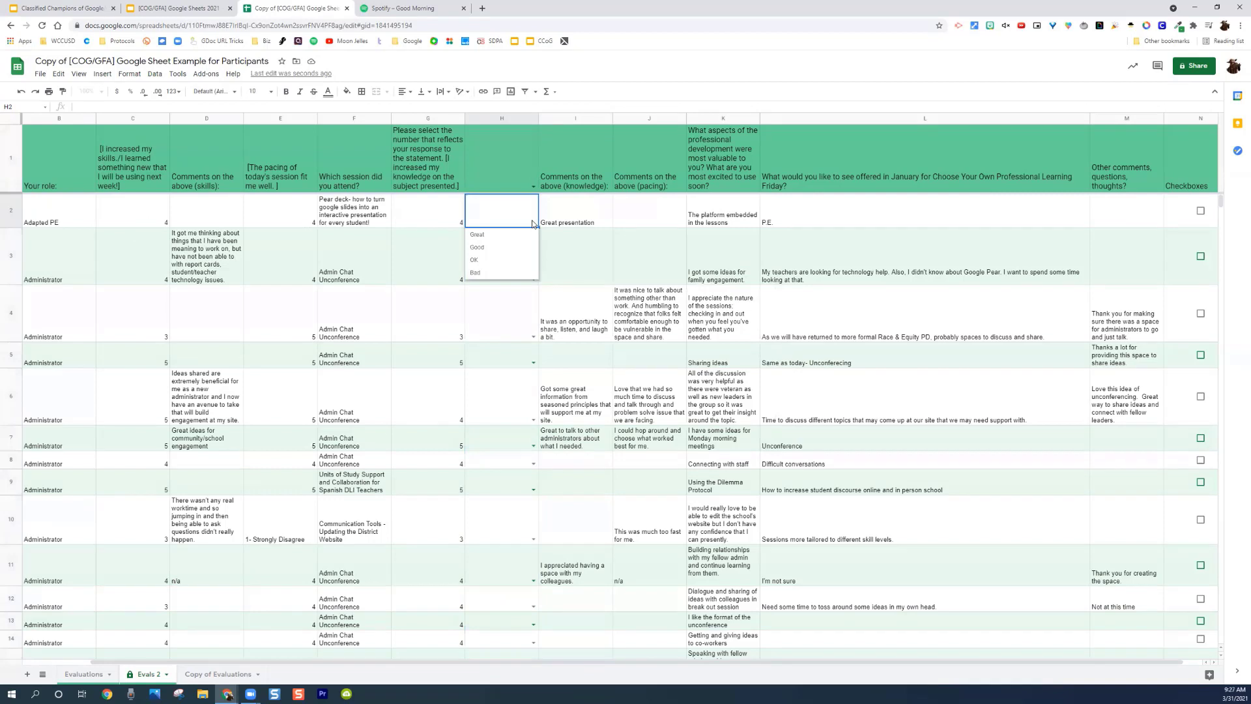
{"action": "left_click", "coordinate": [526, 249]}
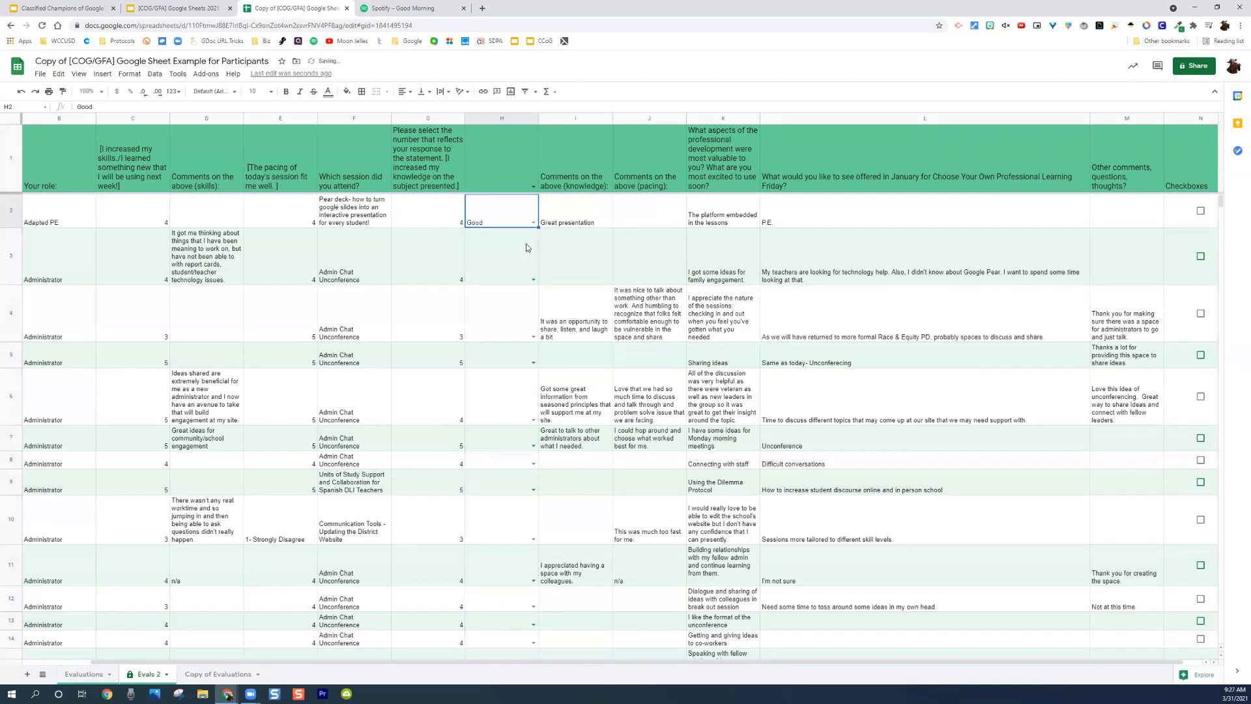
{"action": "left_click", "coordinate": [533, 280]}
{"action": "left_click", "coordinate": [477, 304]}
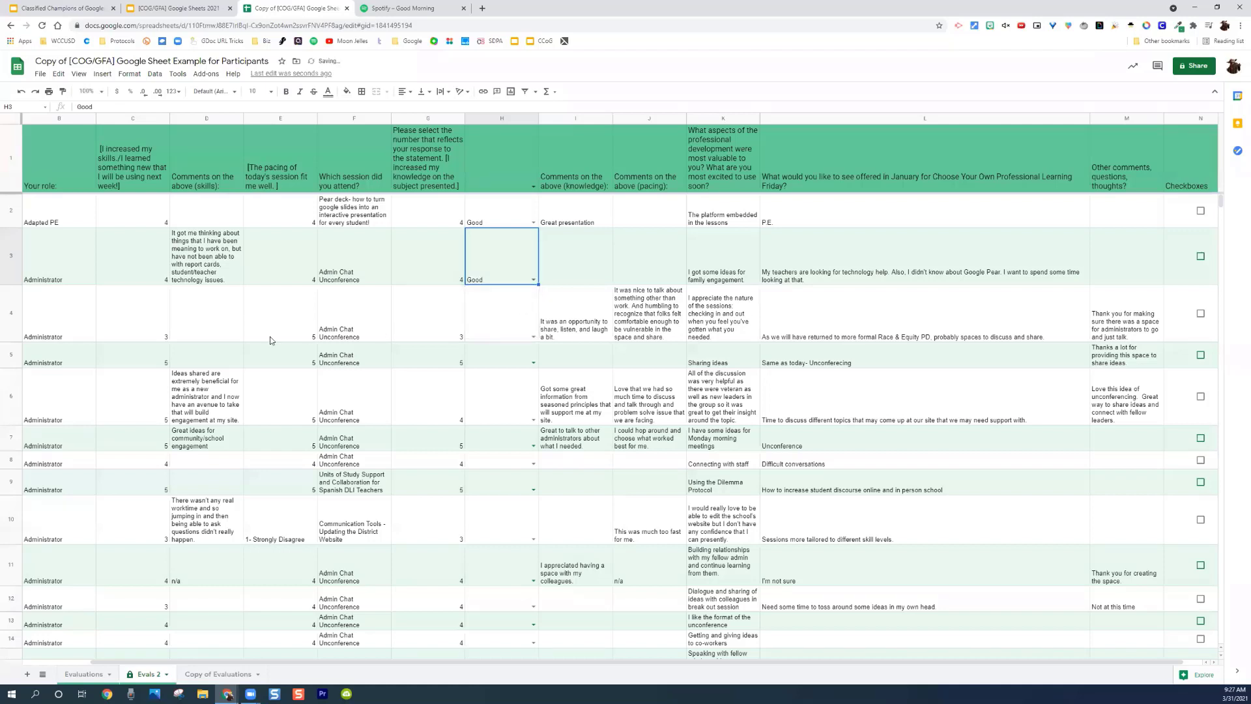
{"action": "left_click", "coordinate": [533, 337]}
{"action": "left_click", "coordinate": [518, 362]}
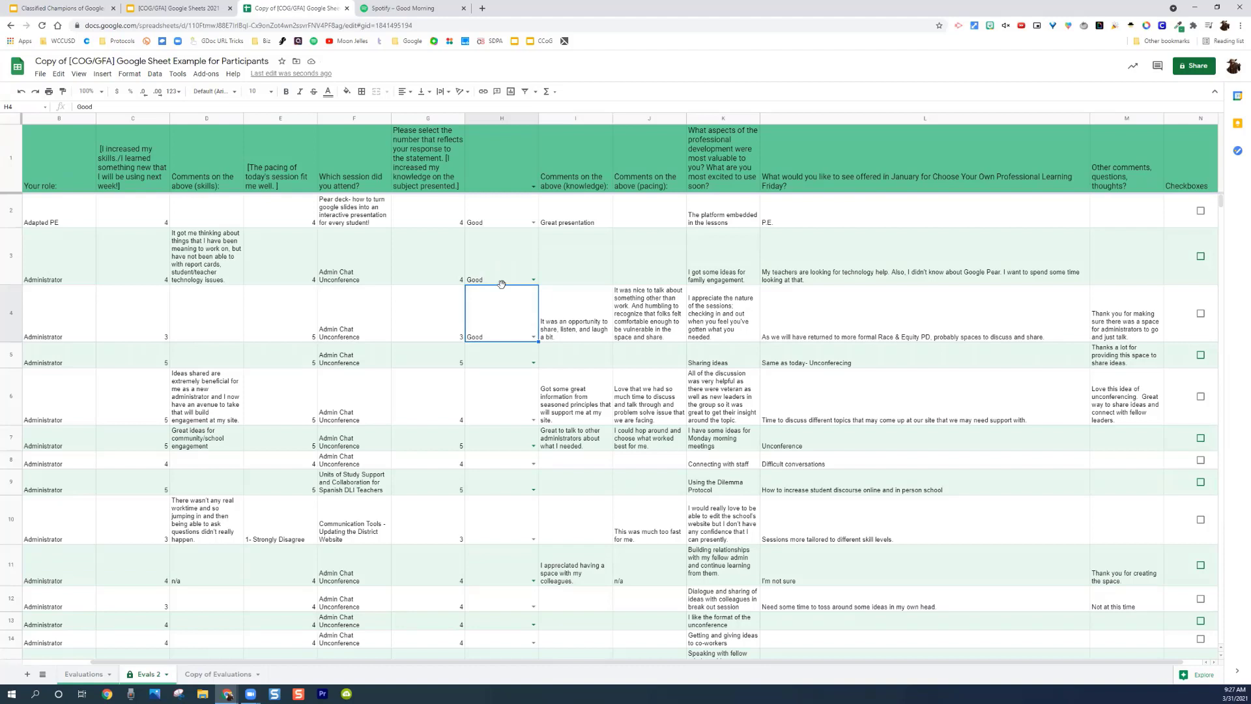
Step: Choose Great from the dropdown lists in cells H5 and H6, and Bad in cell H10
{"action": "left_click", "coordinate": [533, 363]}
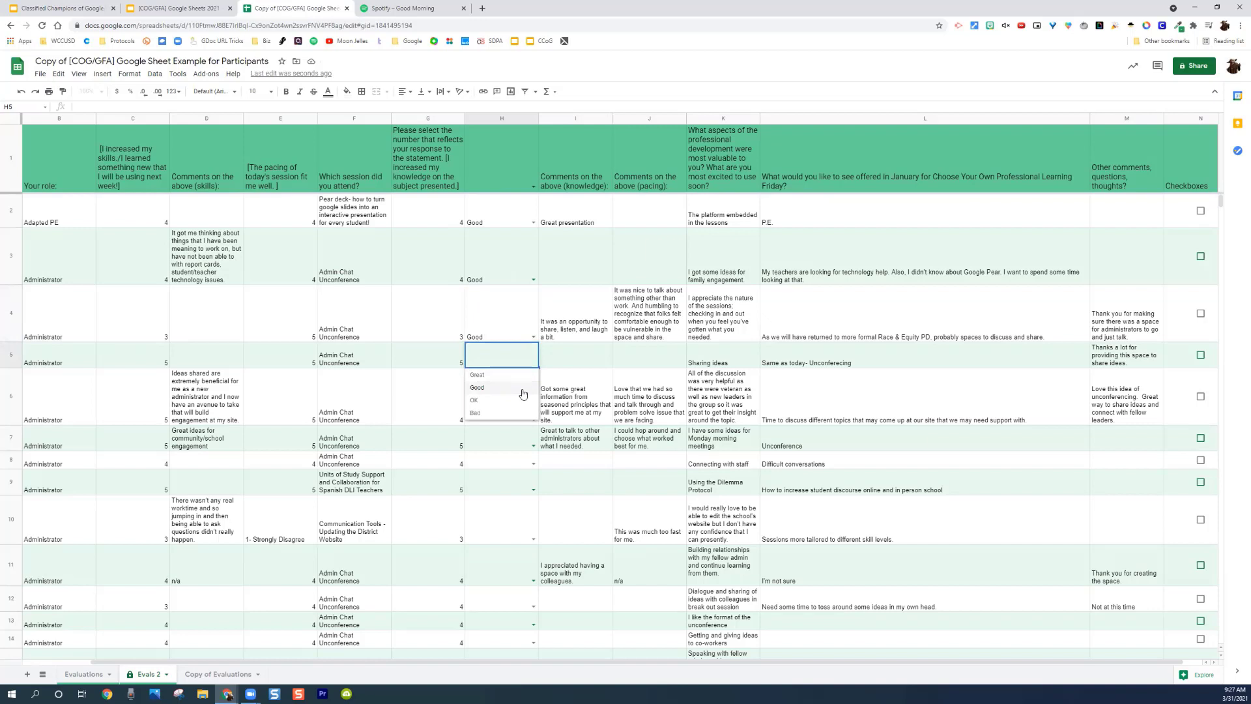
{"action": "left_click", "coordinate": [524, 375]}
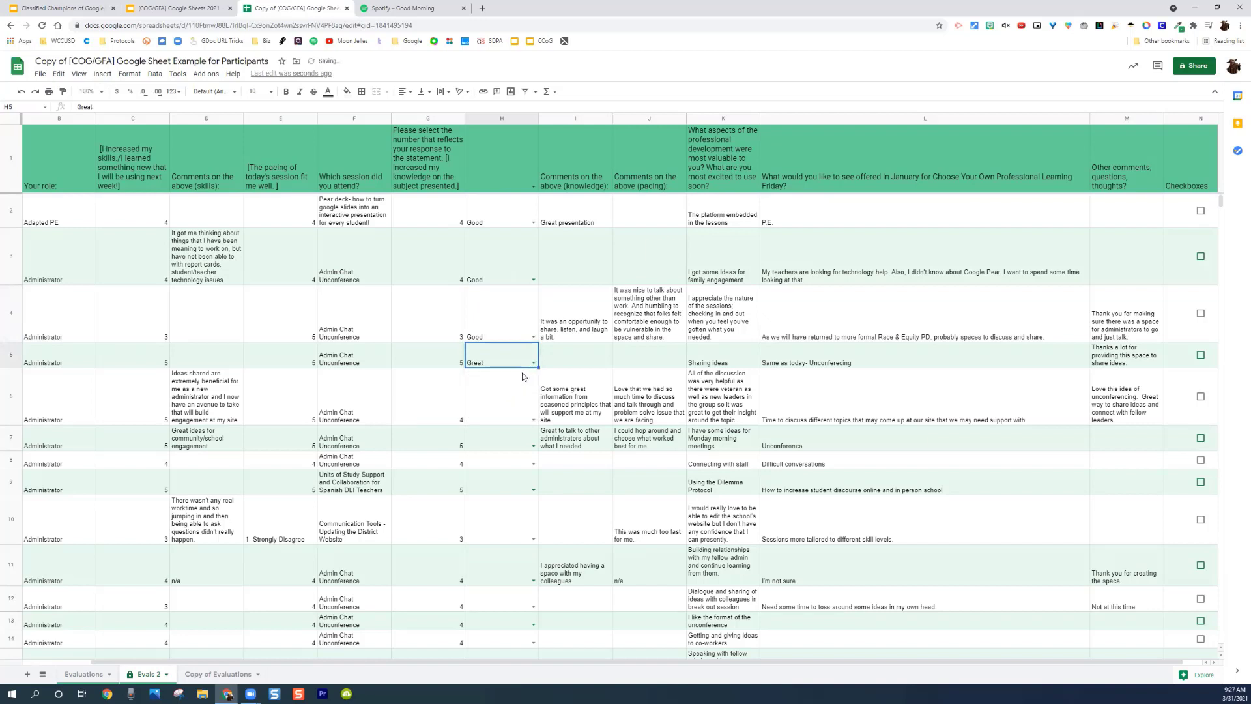
{"action": "left_click", "coordinate": [527, 418]}
{"action": "left_click", "coordinate": [527, 435]}
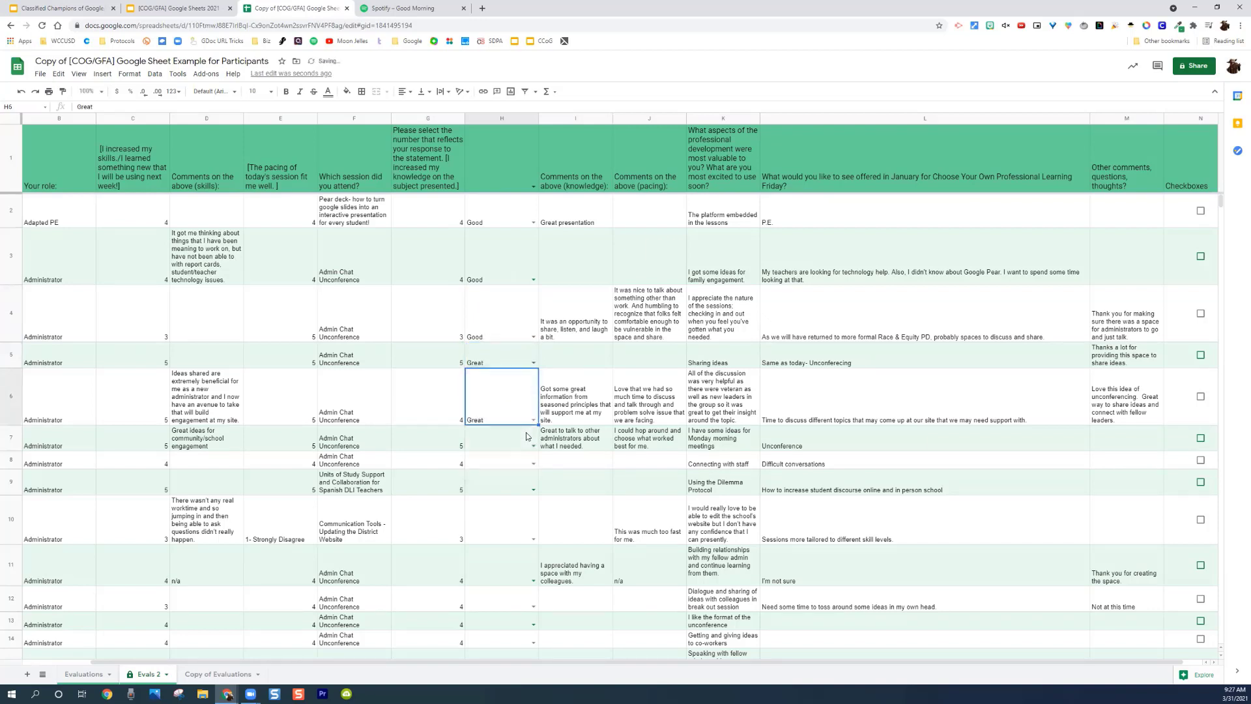
{"action": "left_click", "coordinate": [533, 543]}
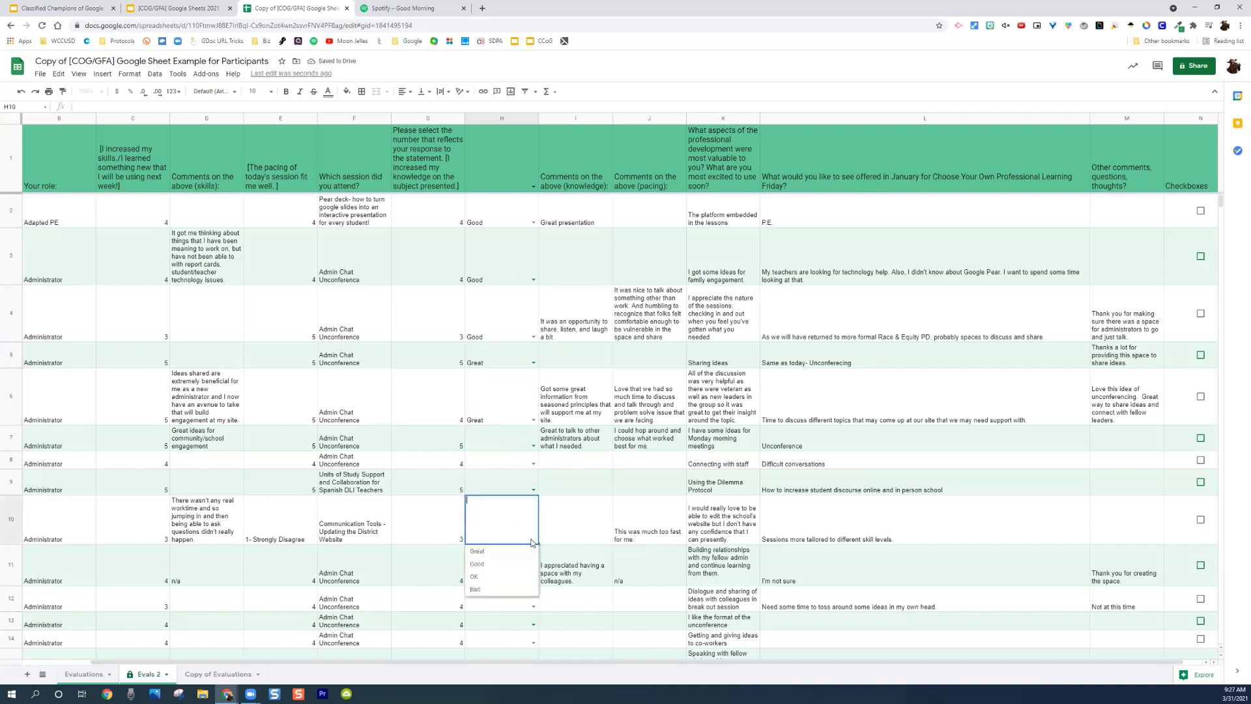
{"action": "left_click", "coordinate": [523, 590]}
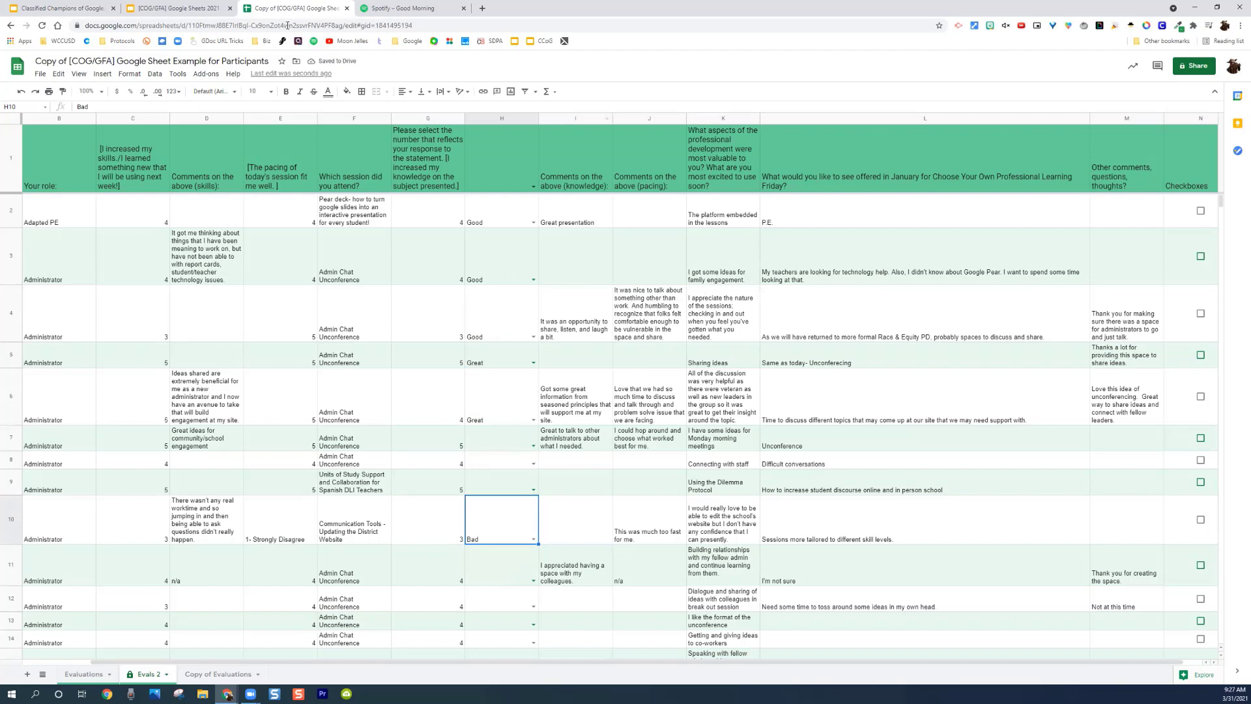
Step: Switch to the slide presentation, view the Filters slide, and return to the spreadsheet
{"action": "left_click", "coordinate": [192, 9]}
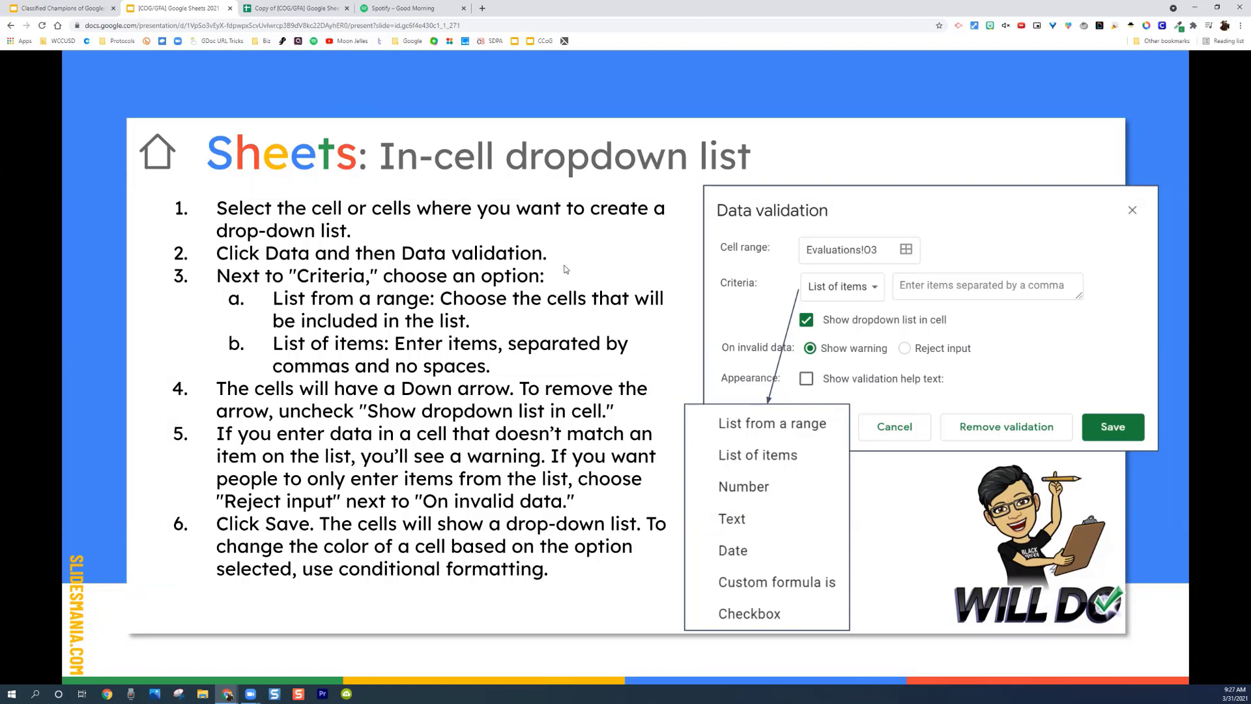
{"action": "key", "text": "Right"}
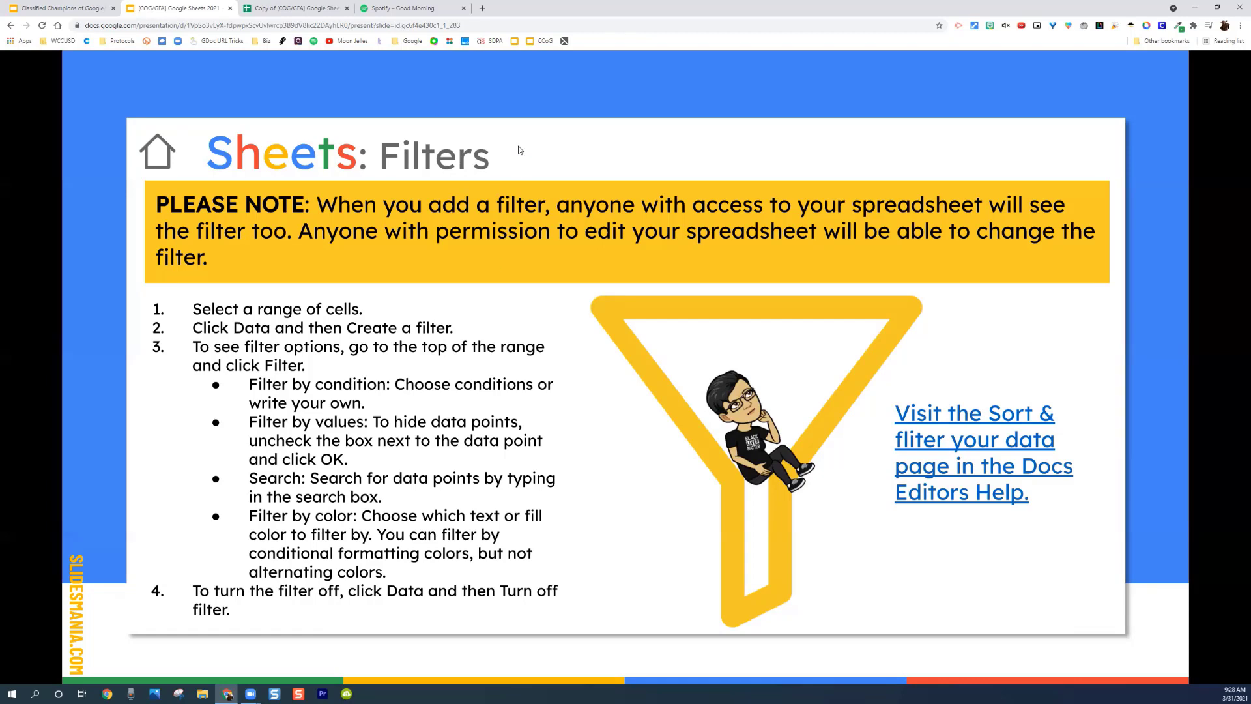
{"action": "left_click", "coordinate": [287, 9]}
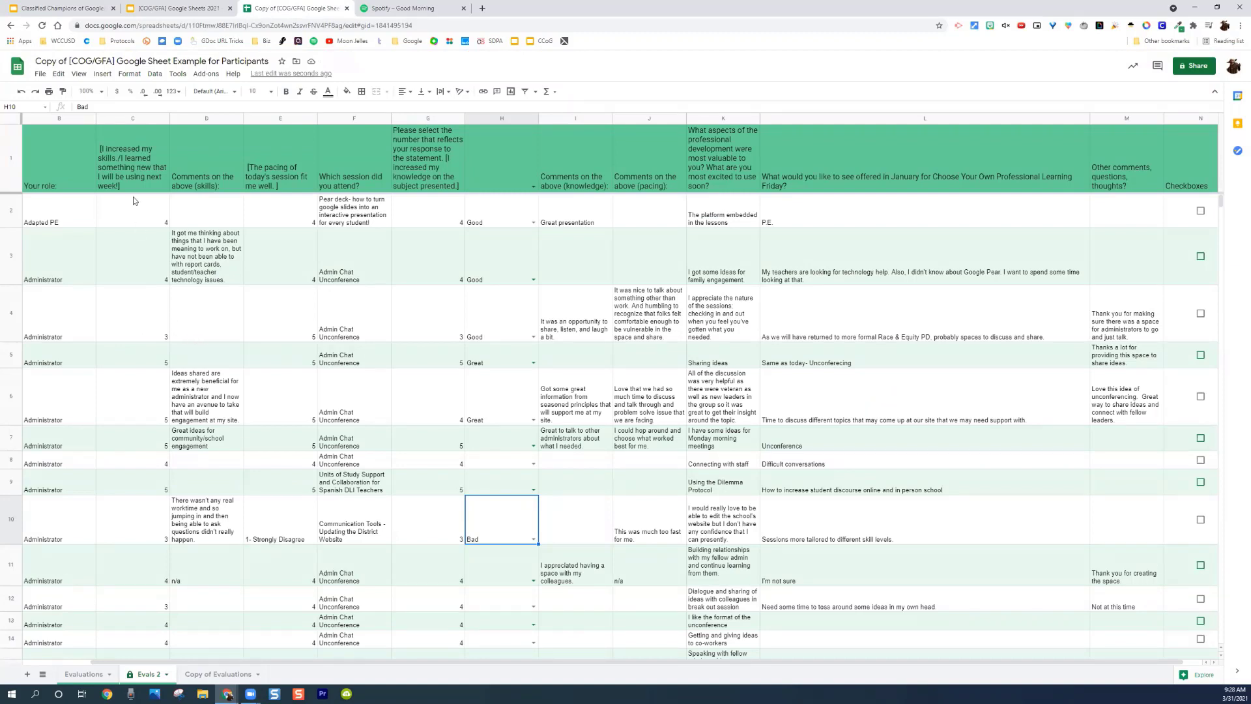
Step: Create a filter across the entire Evals 2 sheet
{"action": "left_click", "coordinate": [143, 122]}
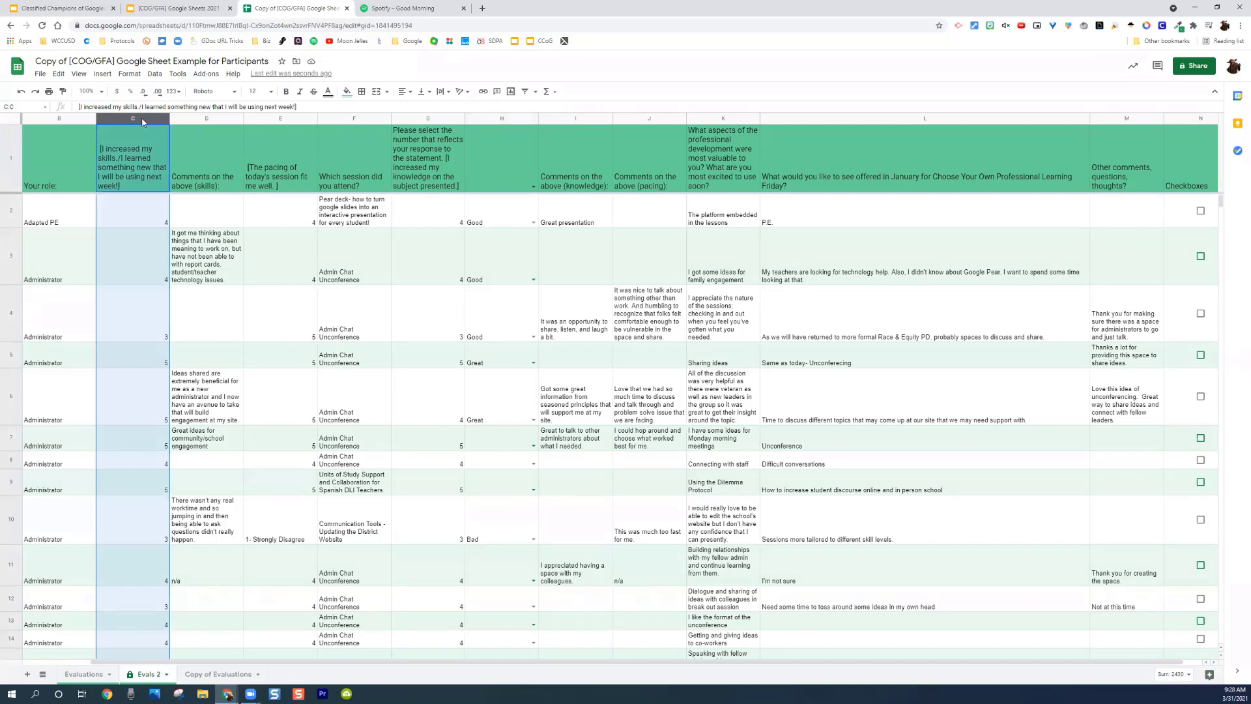
{"action": "left_click", "coordinate": [14, 122]}
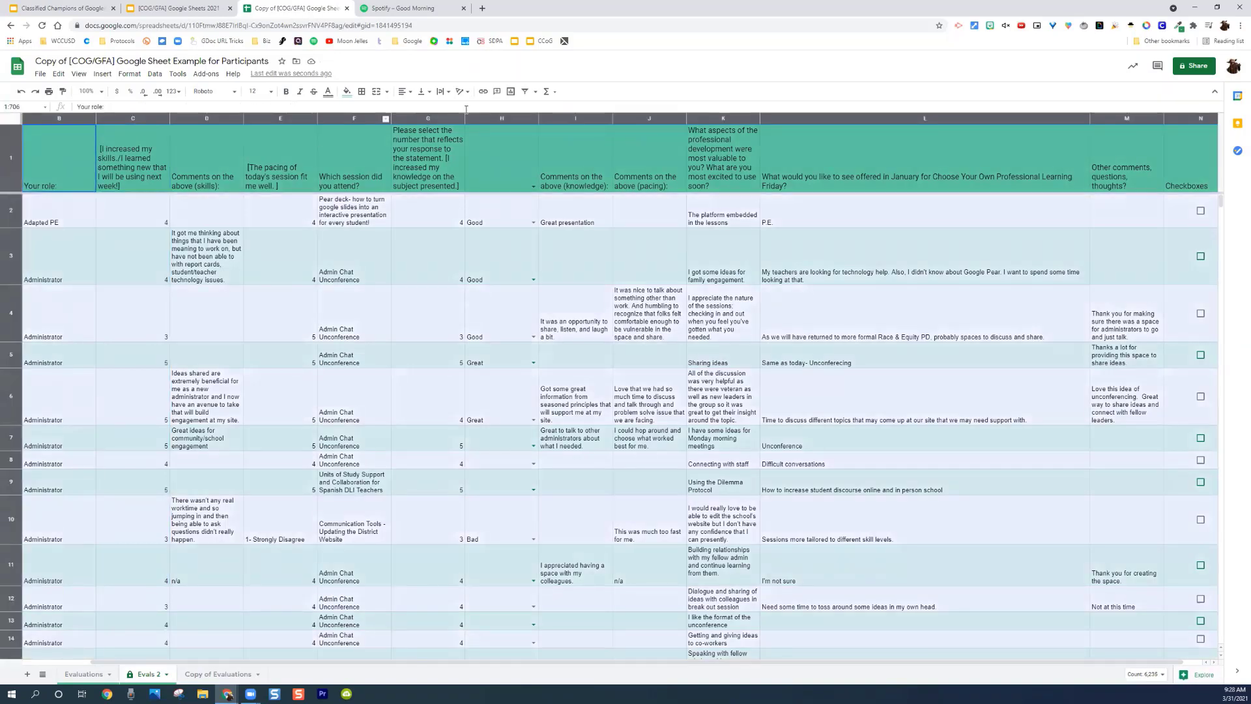
{"action": "left_click", "coordinate": [525, 92]}
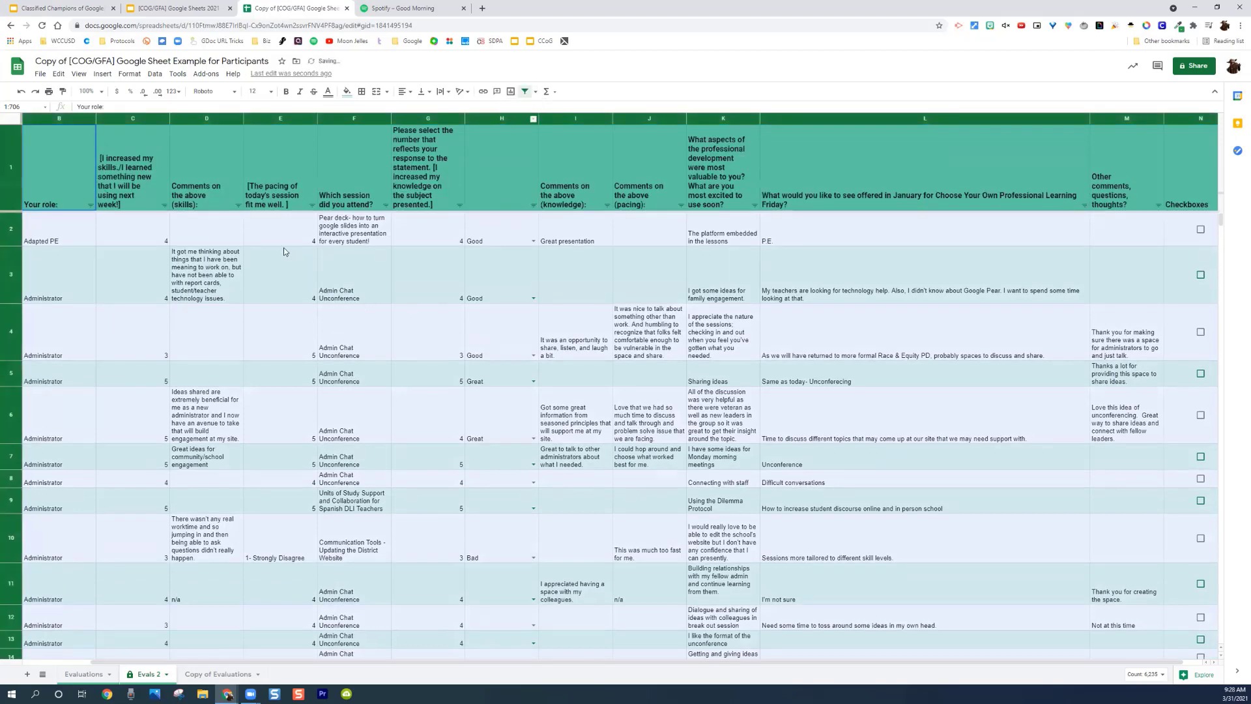
{"action": "left_click", "coordinate": [238, 219]}
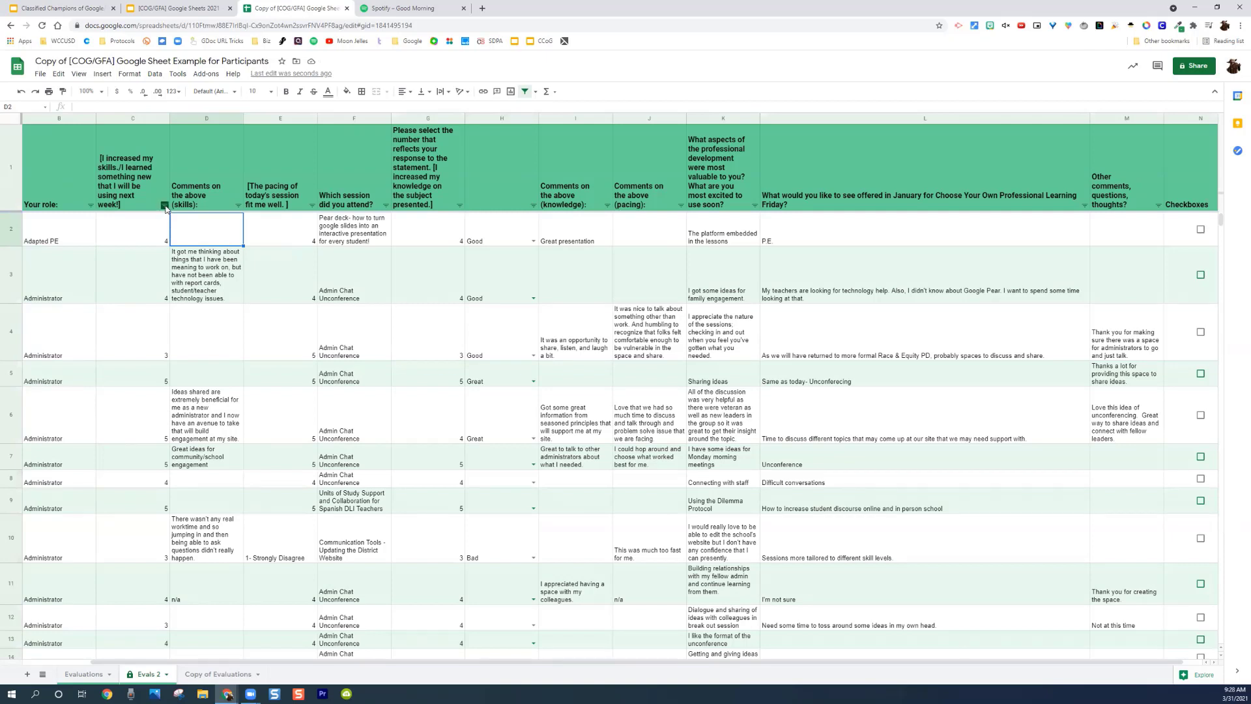
Step: Filter column C, the increased-skills rating, by values so that only rows rated 5 are shown
{"action": "left_click", "coordinate": [165, 206]}
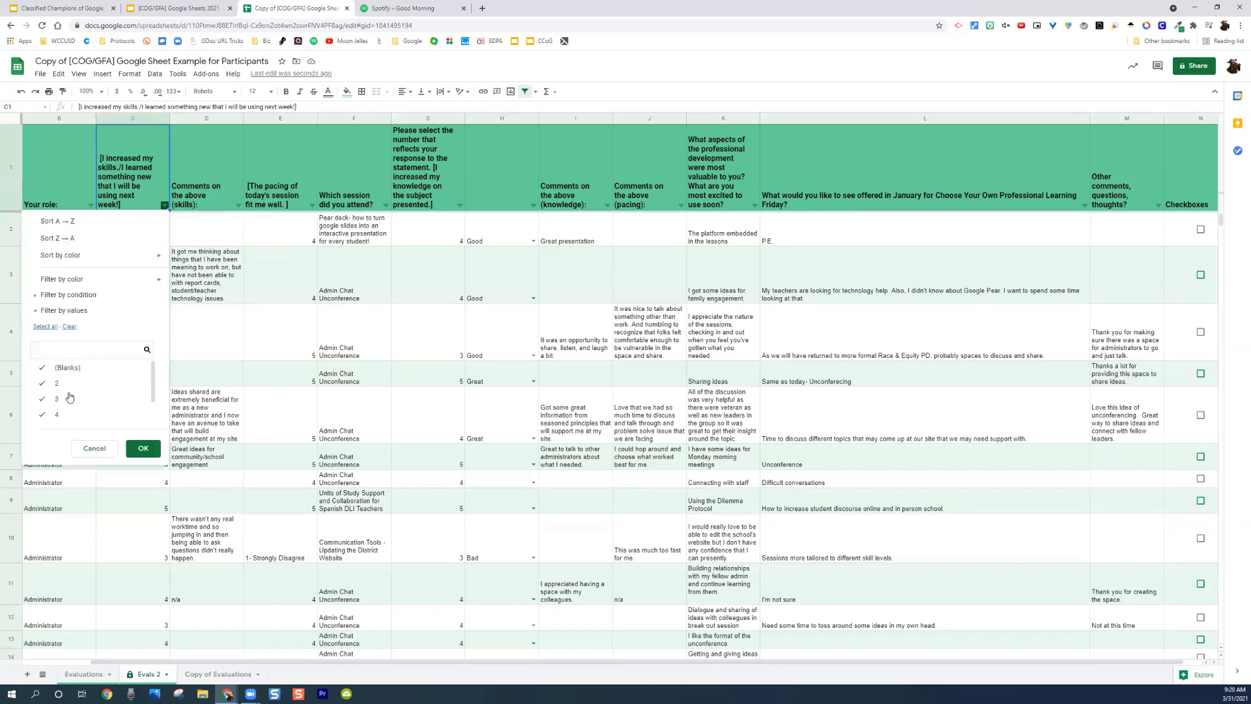
{"action": "left_click", "coordinate": [69, 327]}
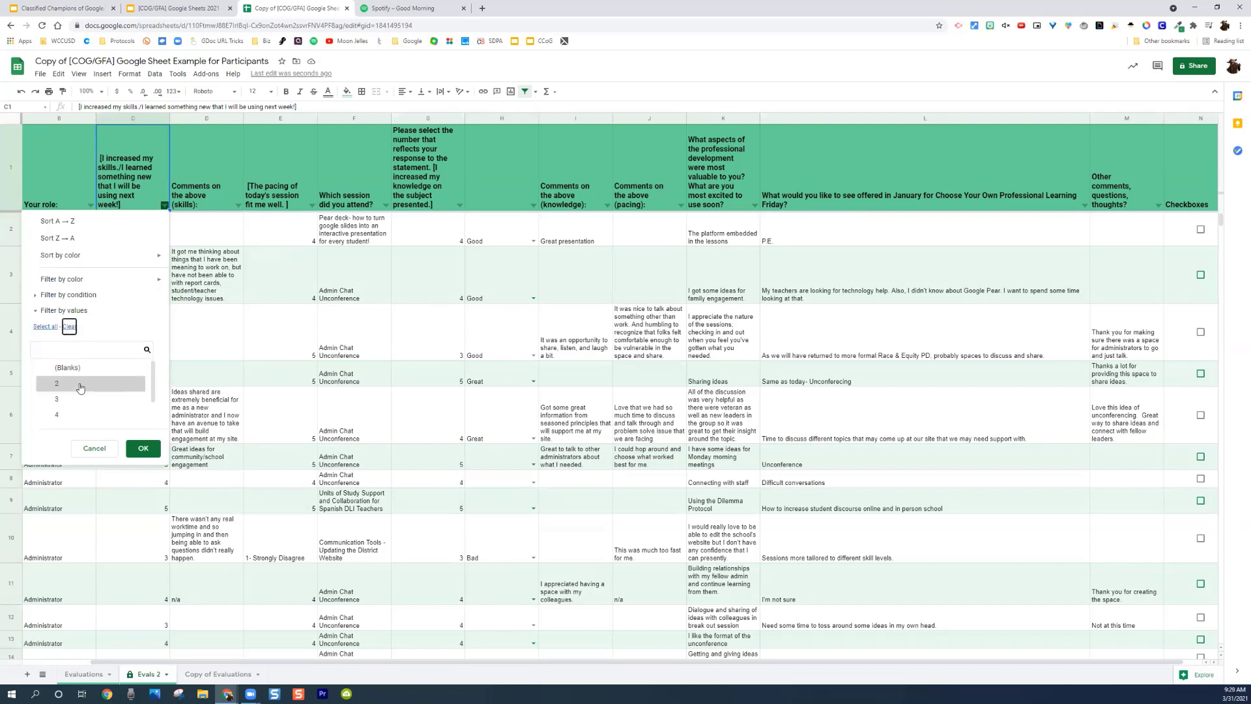
{"action": "scroll", "coordinate": [80, 388], "scroll_direction": "down", "scroll_amount": 1}
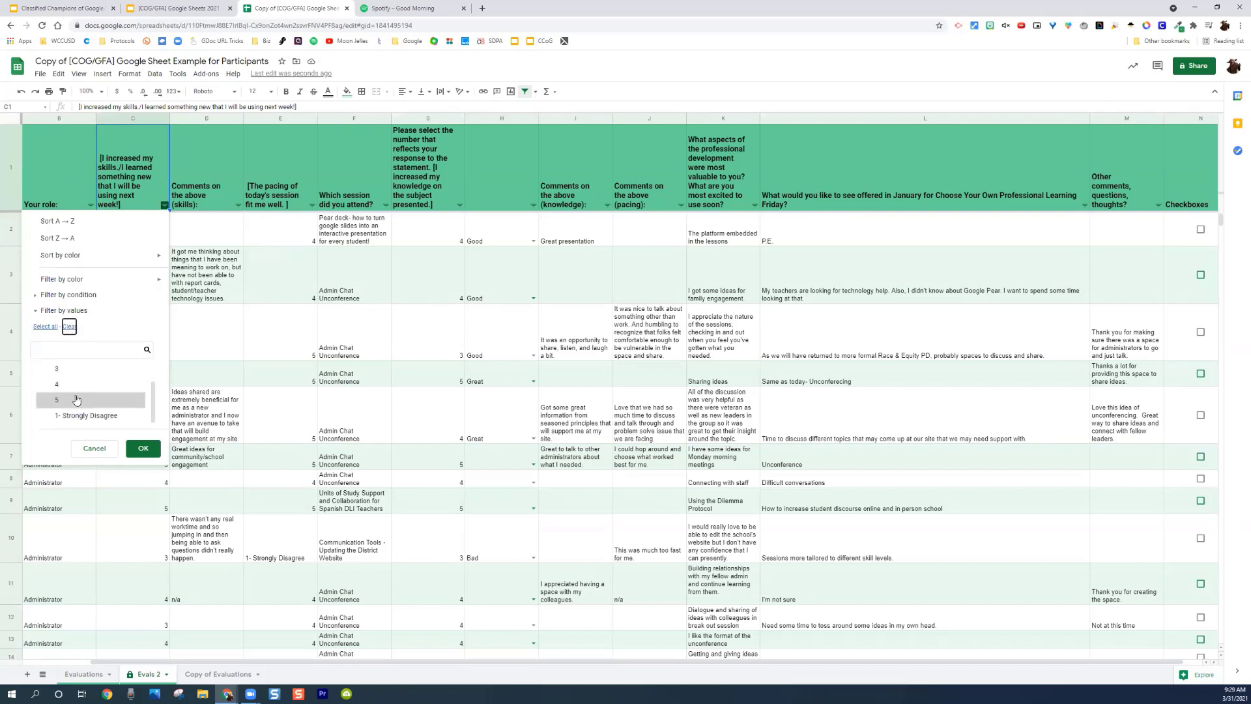
{"action": "left_click", "coordinate": [76, 400]}
{"action": "left_click", "coordinate": [139, 450]}
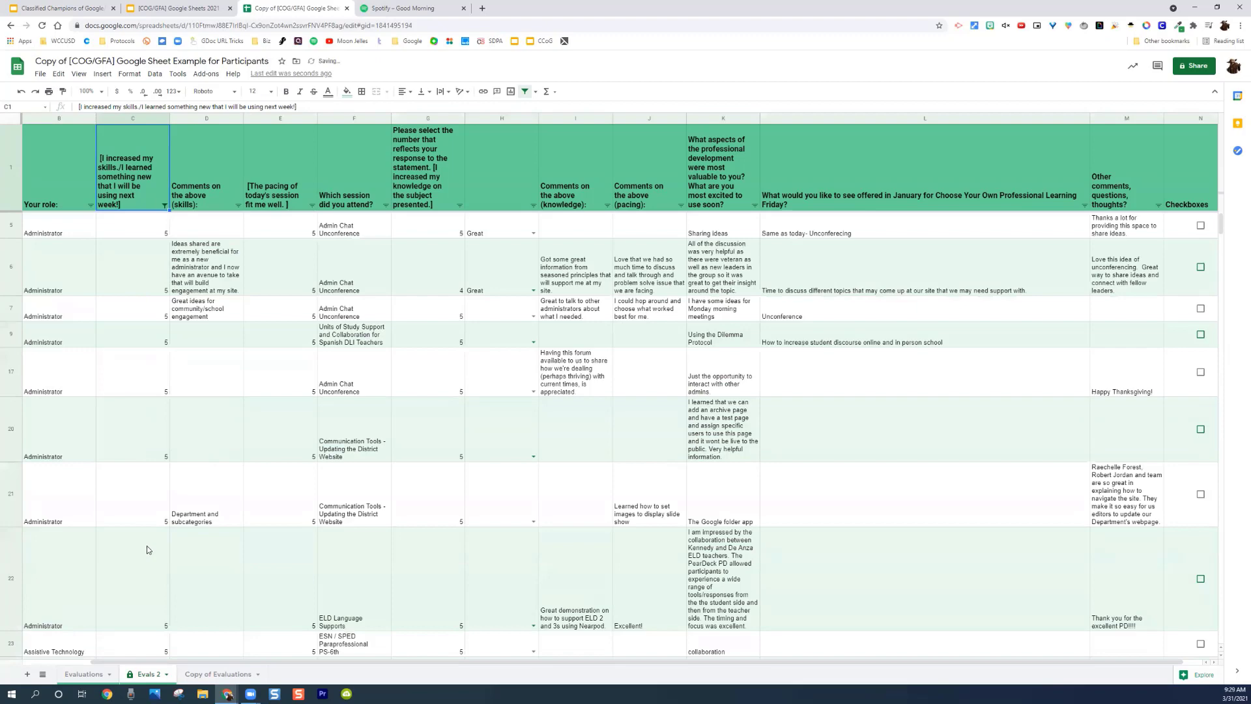
{"action": "scroll", "coordinate": [147, 546], "scroll_direction": "down", "scroll_amount": 2}
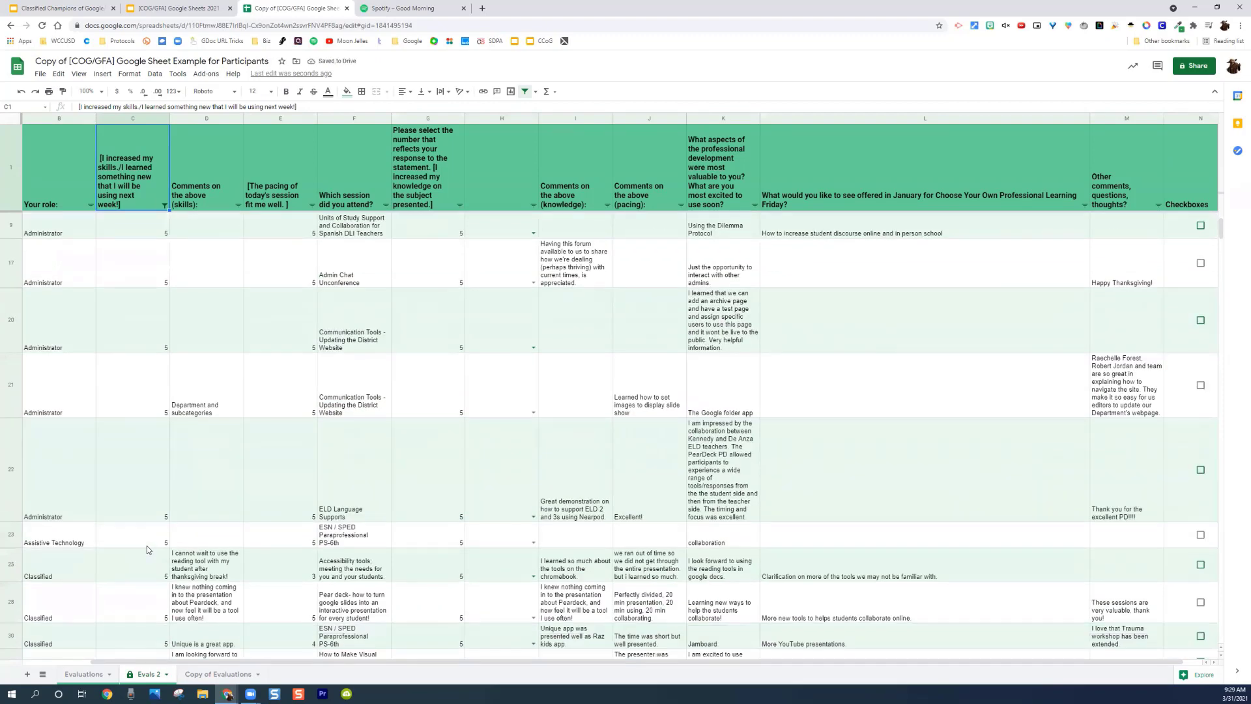
{"action": "scroll", "coordinate": [147, 549], "scroll_direction": "up", "scroll_amount": 2}
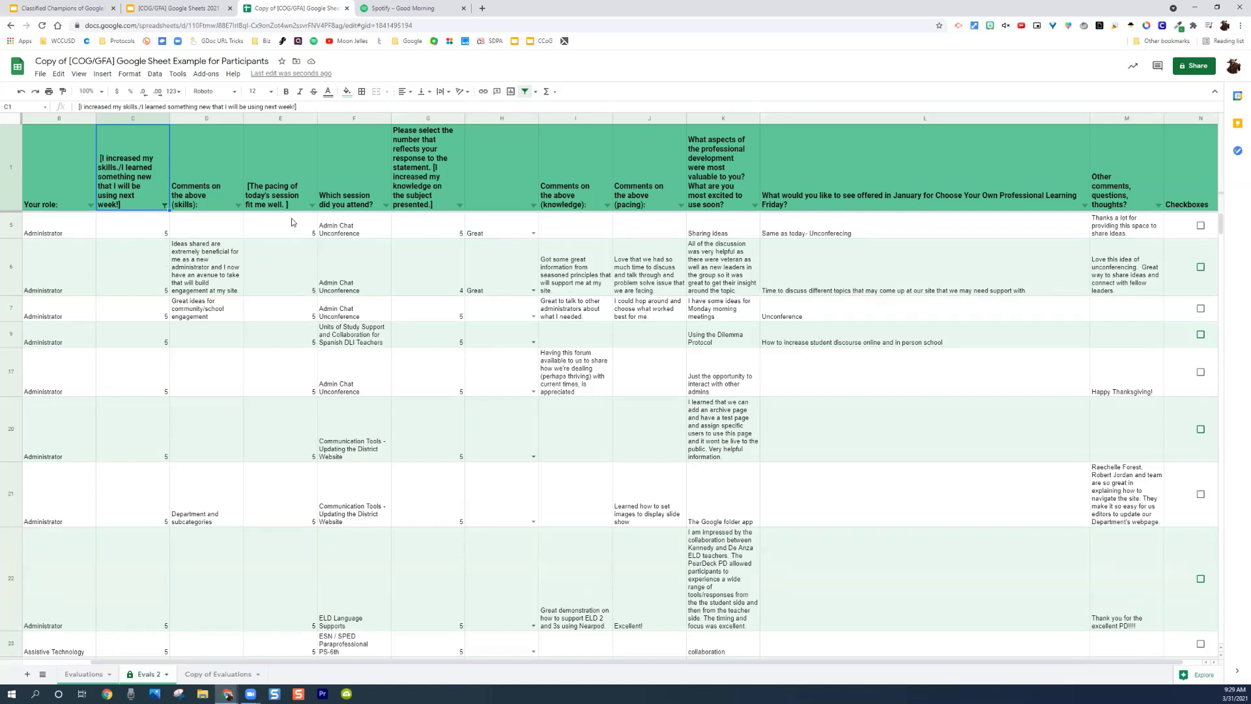
Step: Extend the value filter on column C to include rows rated 4 as well as 5
{"action": "left_click", "coordinate": [164, 205]}
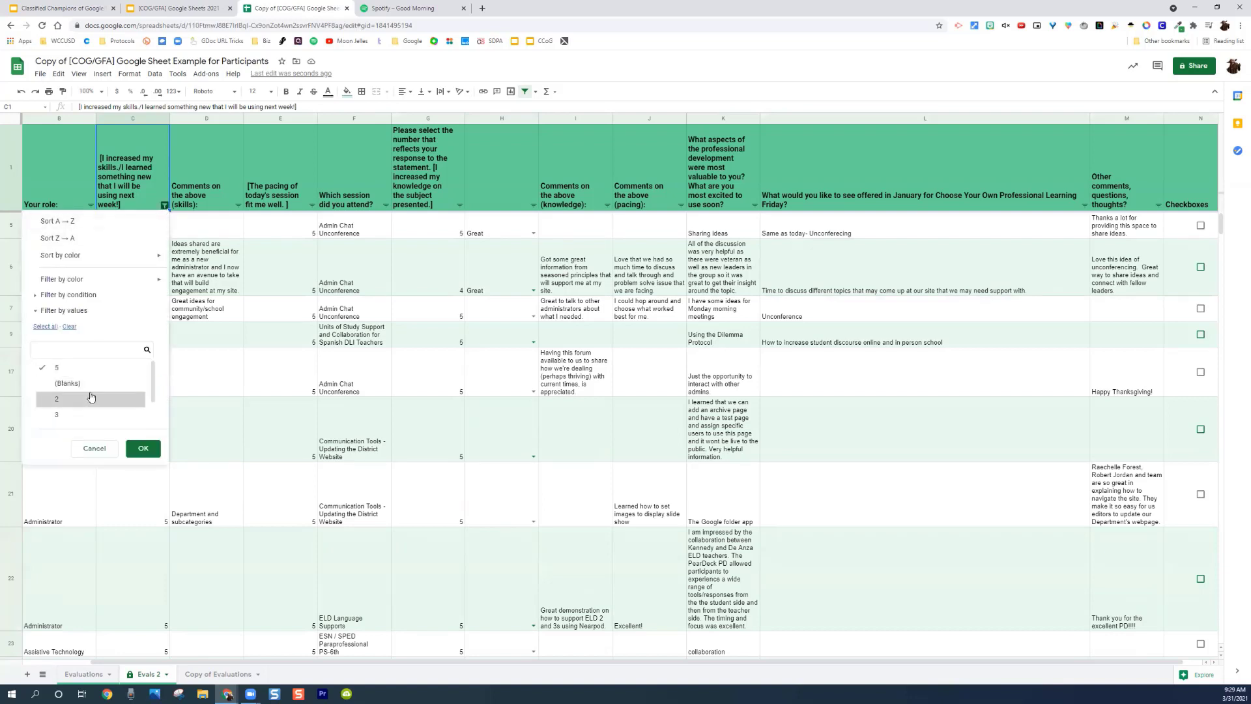
{"action": "scroll", "coordinate": [92, 398], "scroll_direction": "down", "scroll_amount": 2}
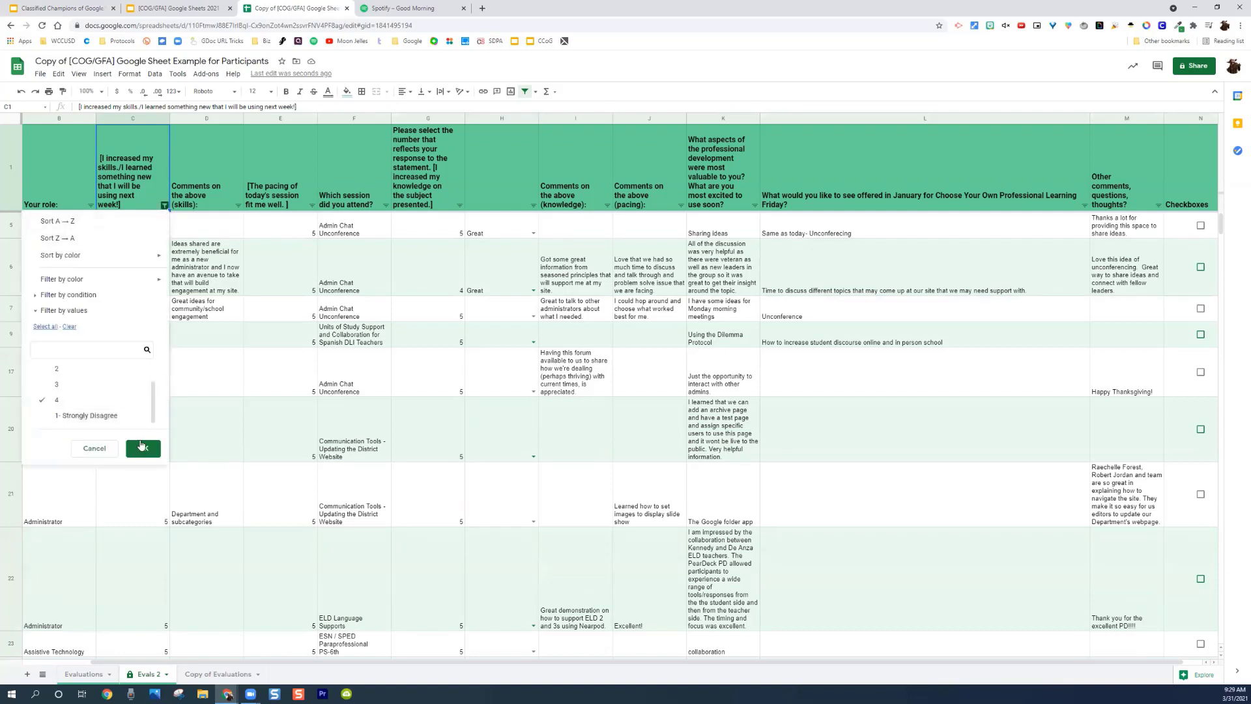
{"action": "scroll", "coordinate": [112, 410], "scroll_direction": "up", "scroll_amount": 2}
{"action": "scroll", "coordinate": [112, 409], "scroll_direction": "down", "scroll_amount": 1}
{"action": "left_click", "coordinate": [113, 409]}
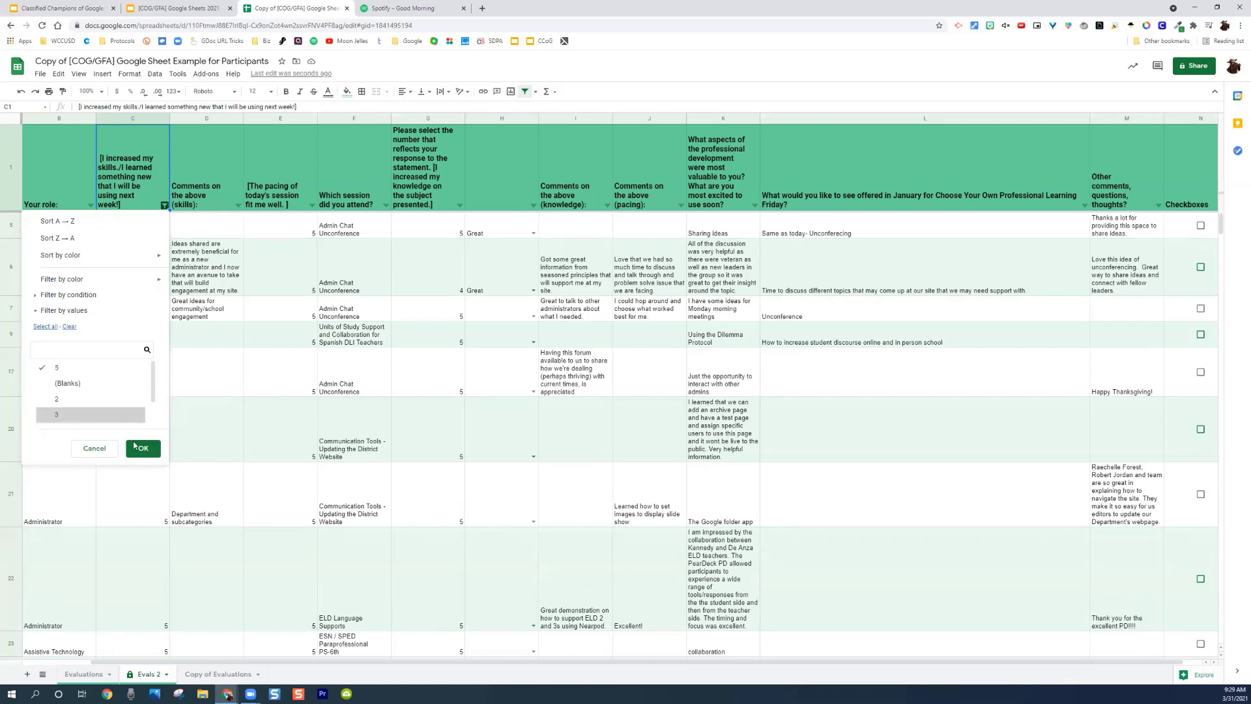
{"action": "left_click", "coordinate": [137, 443]}
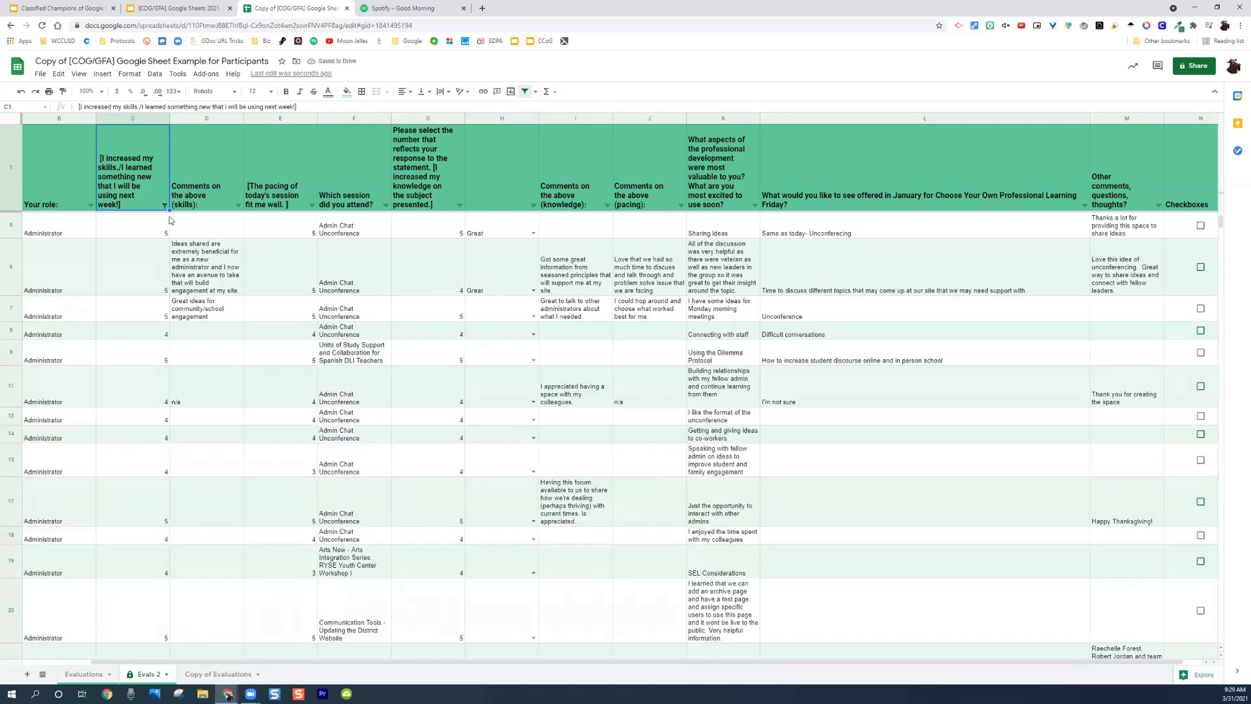
Step: Sort the filtered Evals 2 sheet by column C from Z to A
{"action": "left_click", "coordinate": [164, 119]}
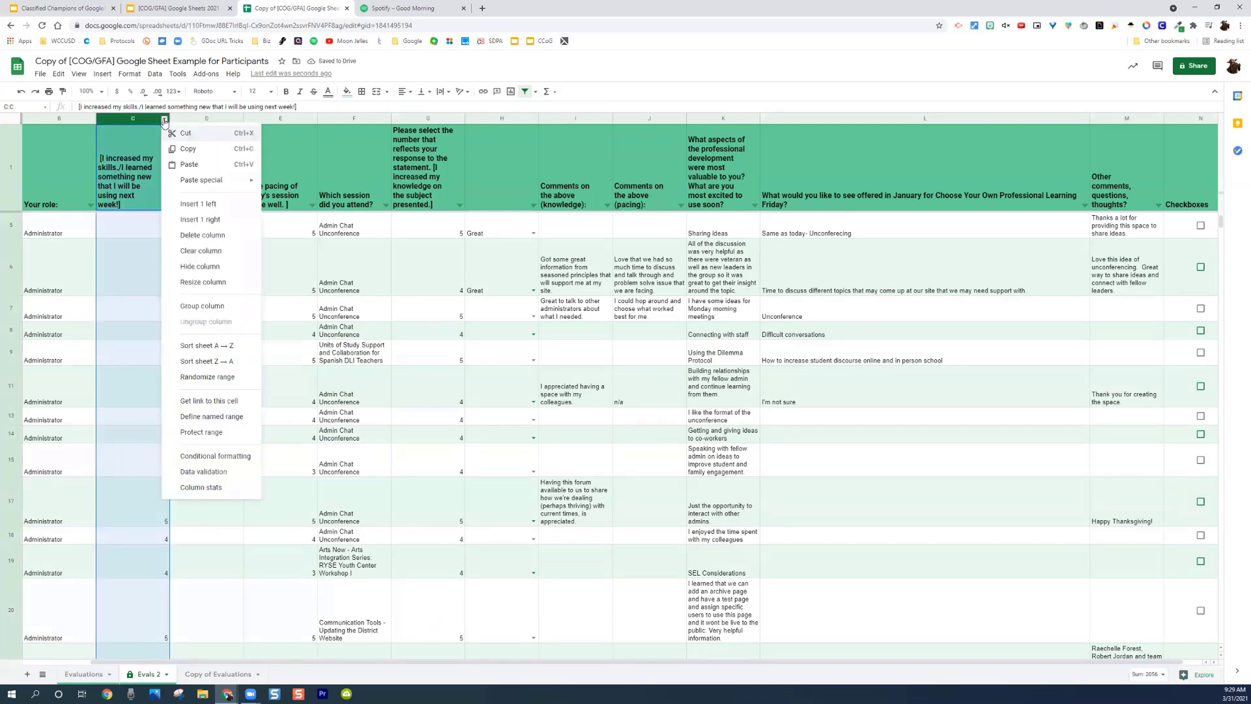
{"action": "left_click", "coordinate": [196, 362]}
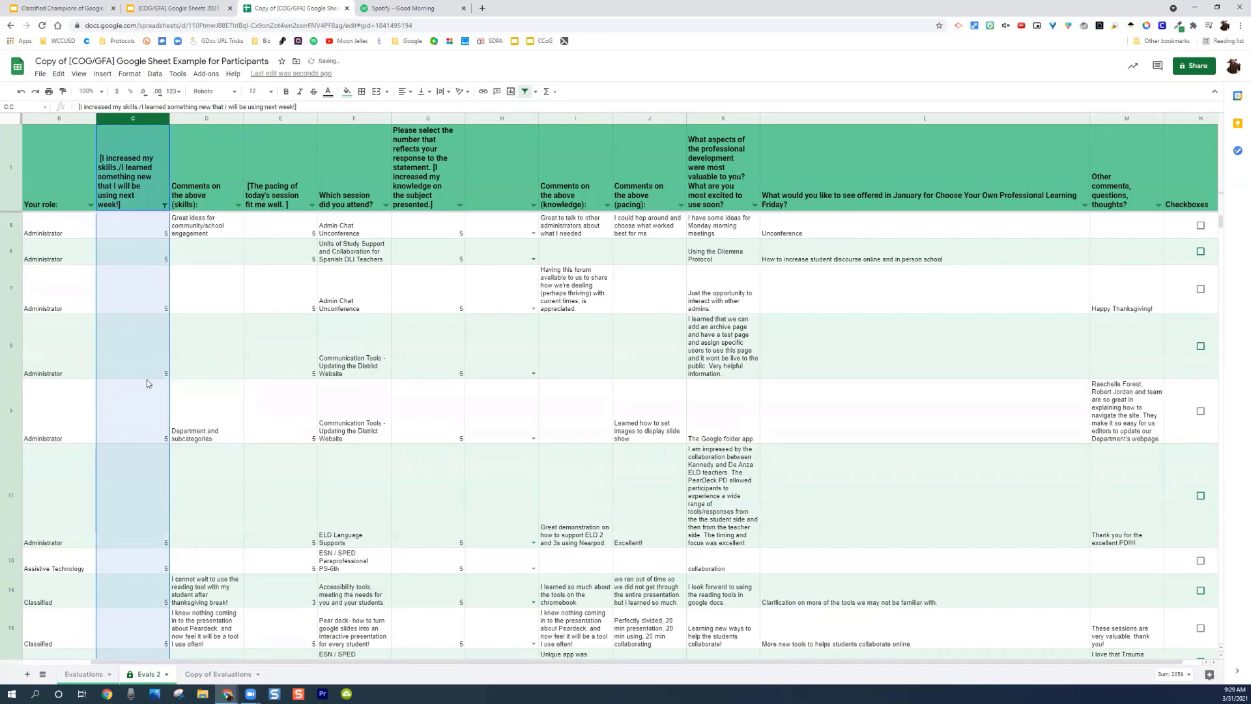
Step: Examine how the ratings in column C are ordered down the sheet, and switch to the Filters slide of the presentation
{"action": "scroll", "coordinate": [146, 380], "scroll_direction": "down", "scroll_amount": 15}
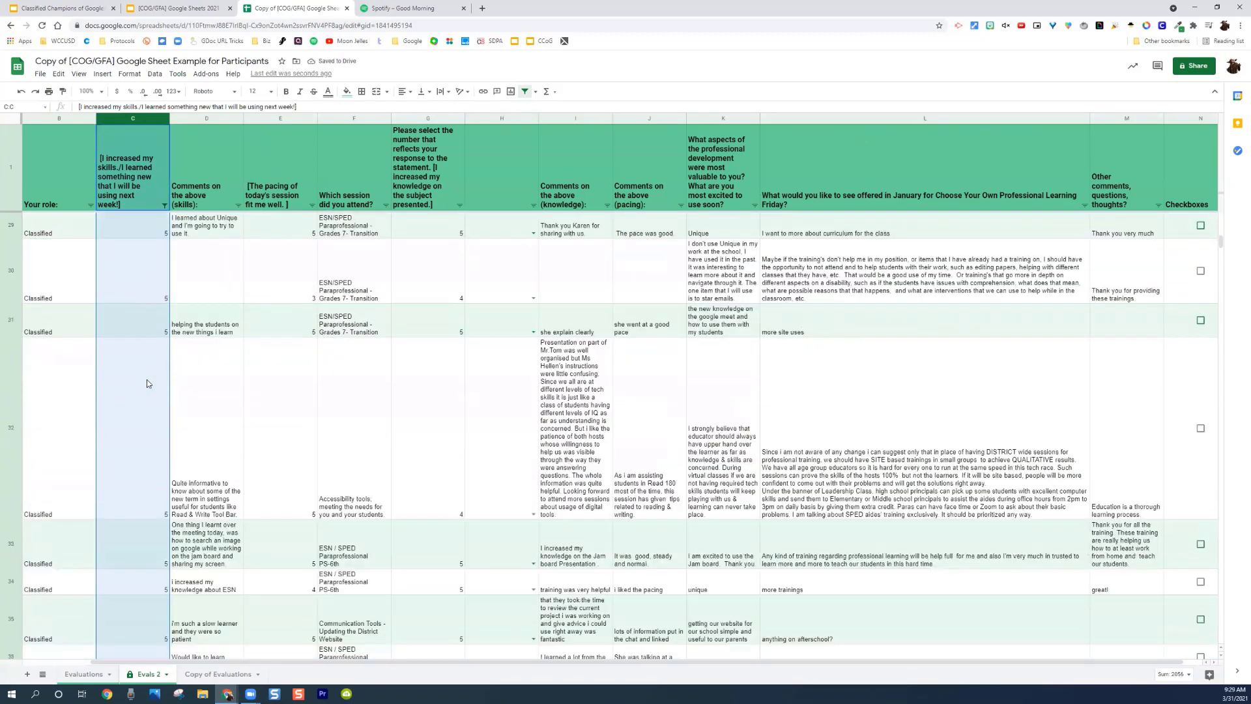
{"action": "scroll", "coordinate": [147, 383], "scroll_direction": "down", "scroll_amount": 15}
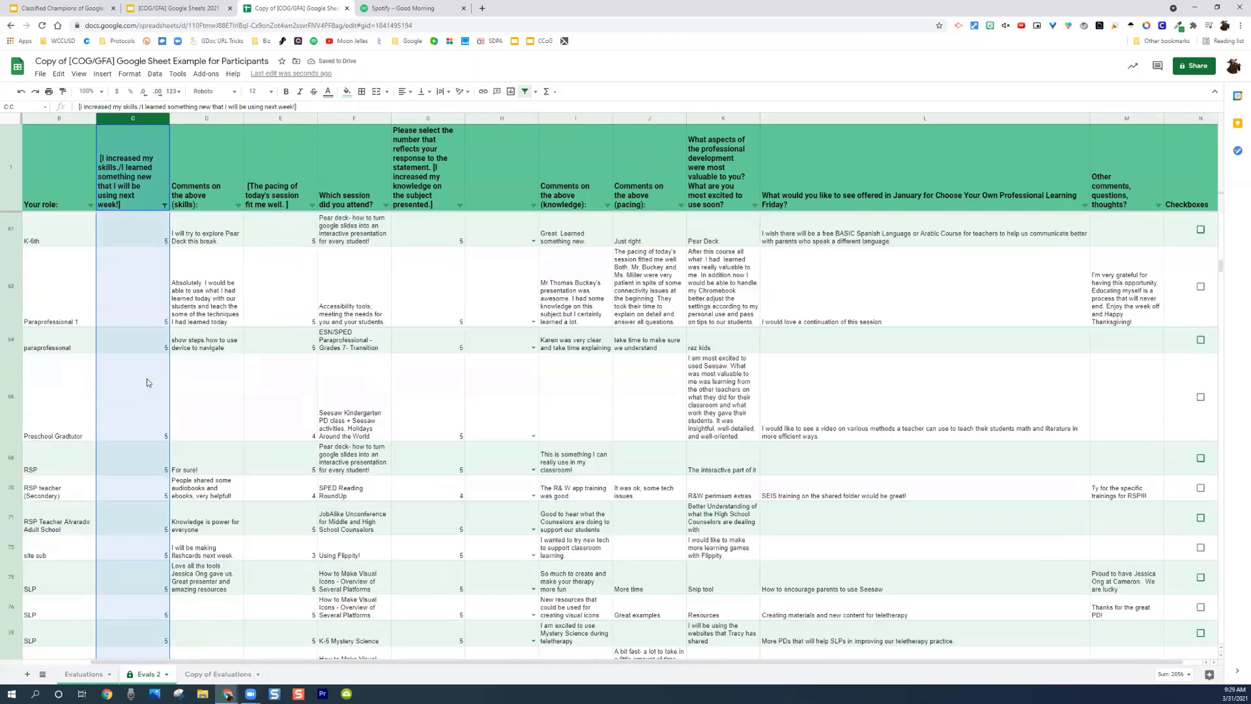
{"action": "scroll", "coordinate": [147, 382], "scroll_direction": "down", "scroll_amount": 15}
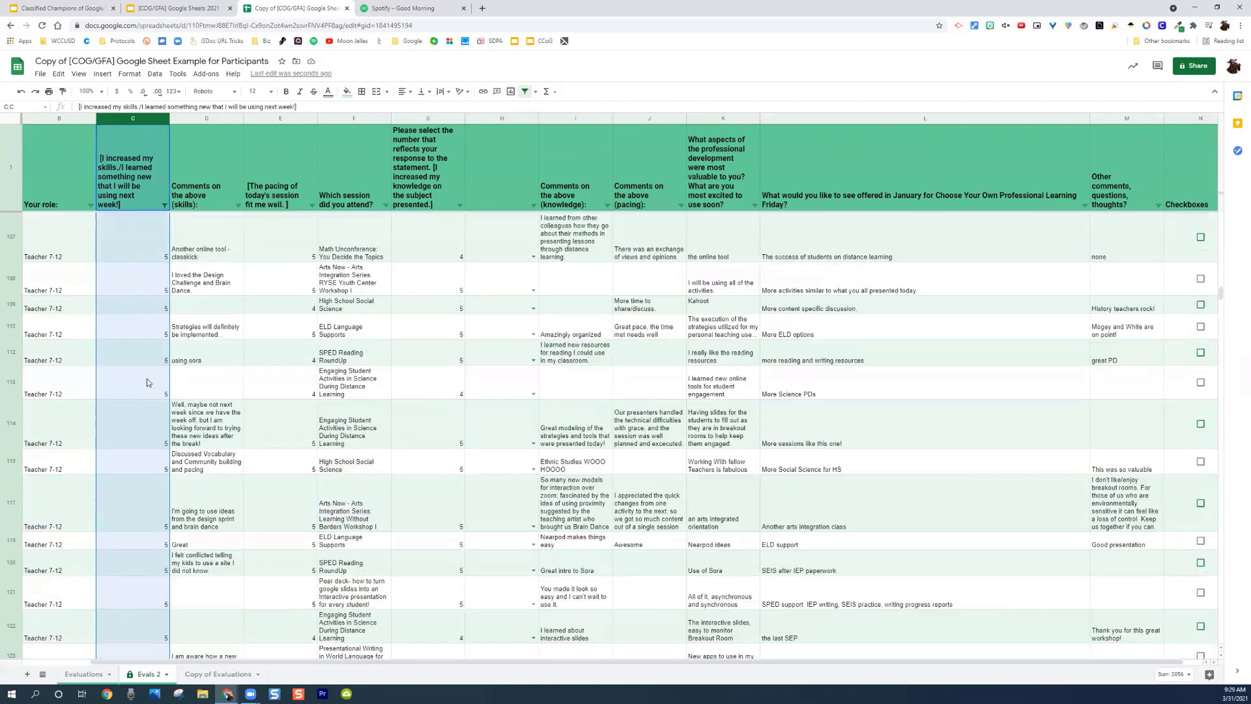
{"action": "scroll", "coordinate": [148, 383], "scroll_direction": "down", "scroll_amount": 15}
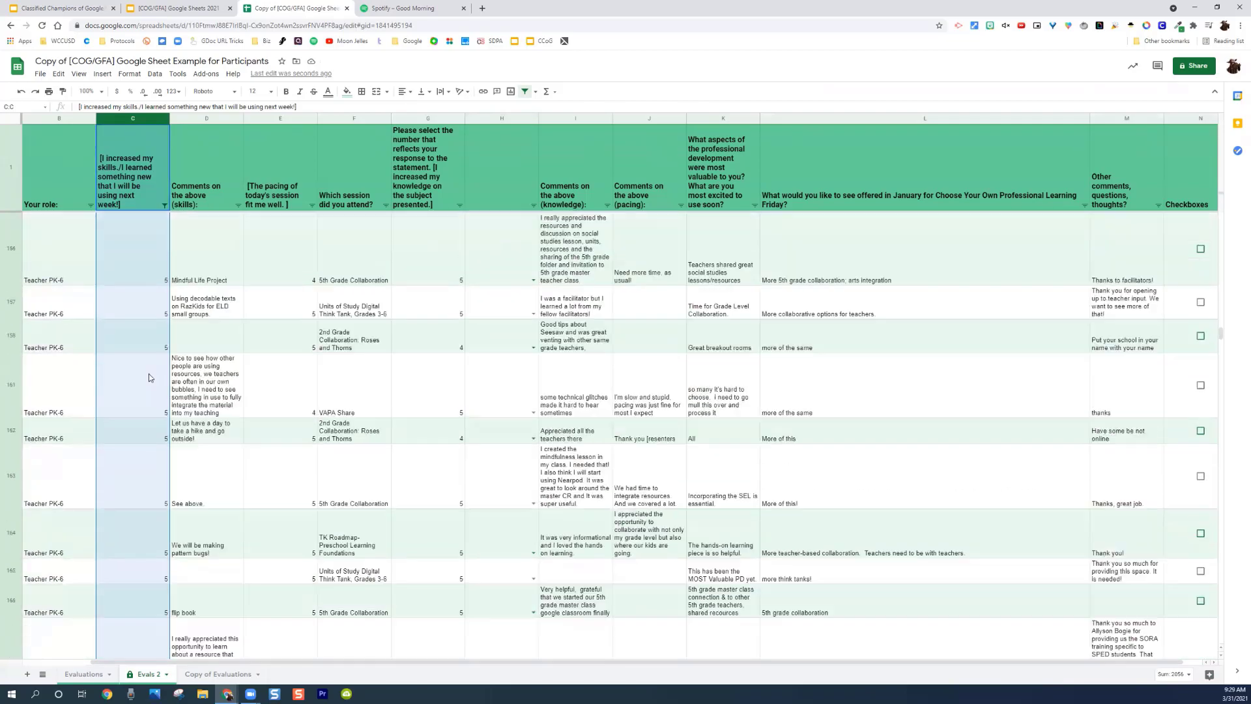
{"action": "scroll", "coordinate": [149, 377], "scroll_direction": "down", "scroll_amount": 15}
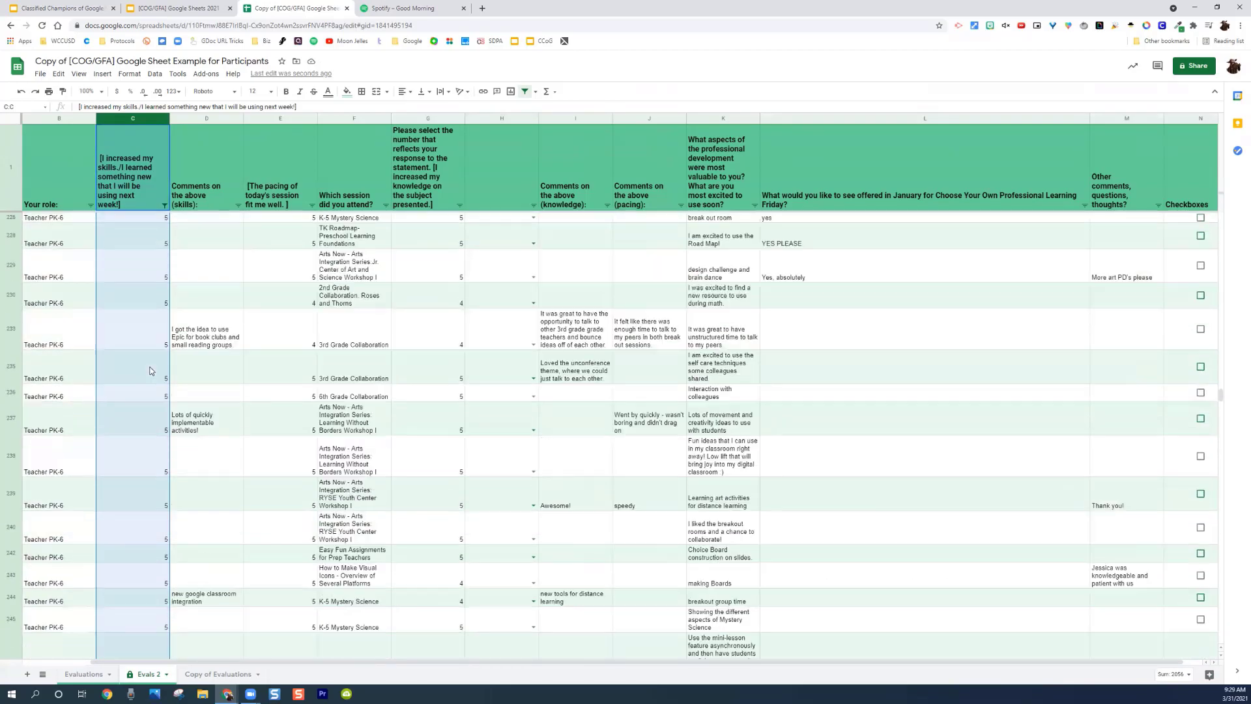
{"action": "scroll", "coordinate": [149, 371], "scroll_direction": "down", "scroll_amount": 15}
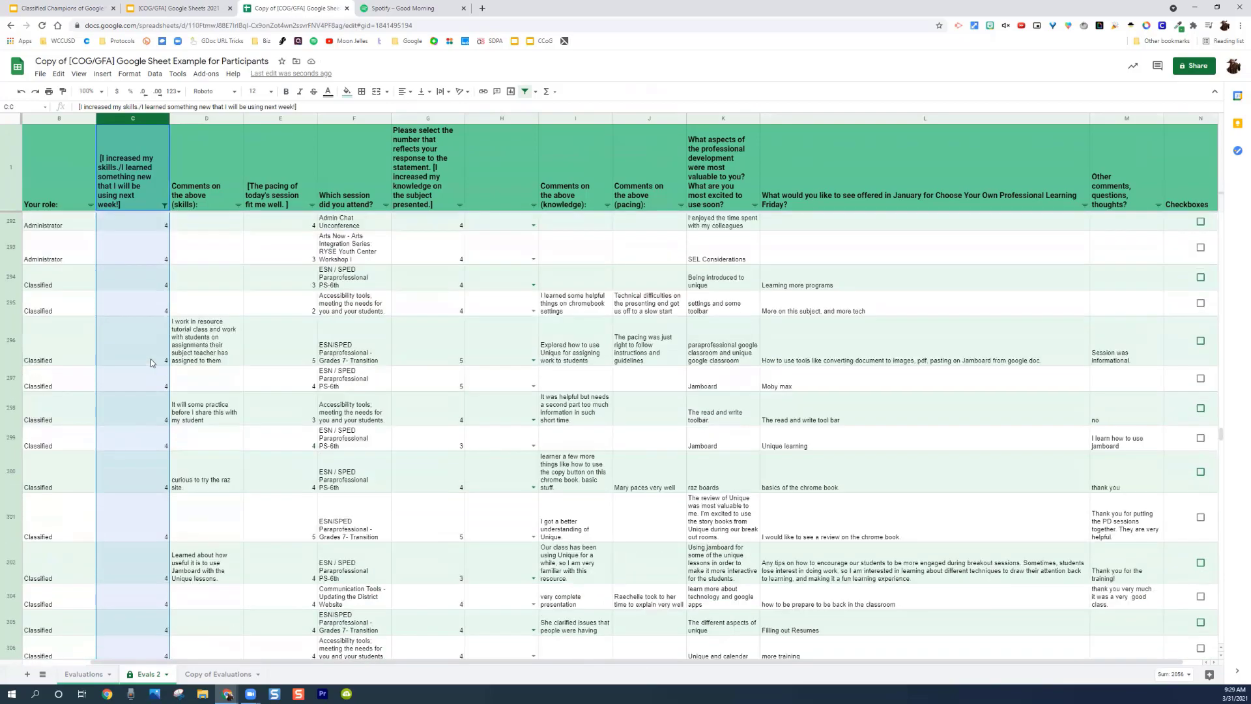
{"action": "scroll", "coordinate": [150, 358], "scroll_direction": "up", "scroll_amount": 10}
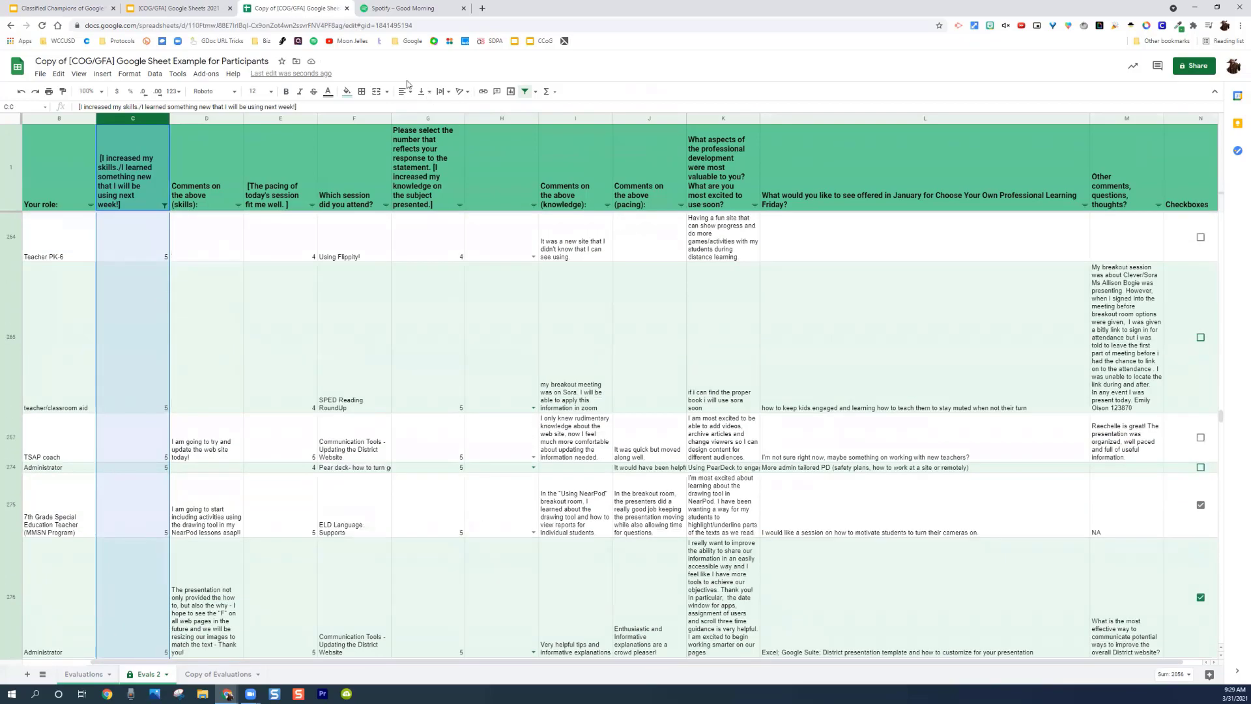
{"action": "left_click", "coordinate": [205, 10]}
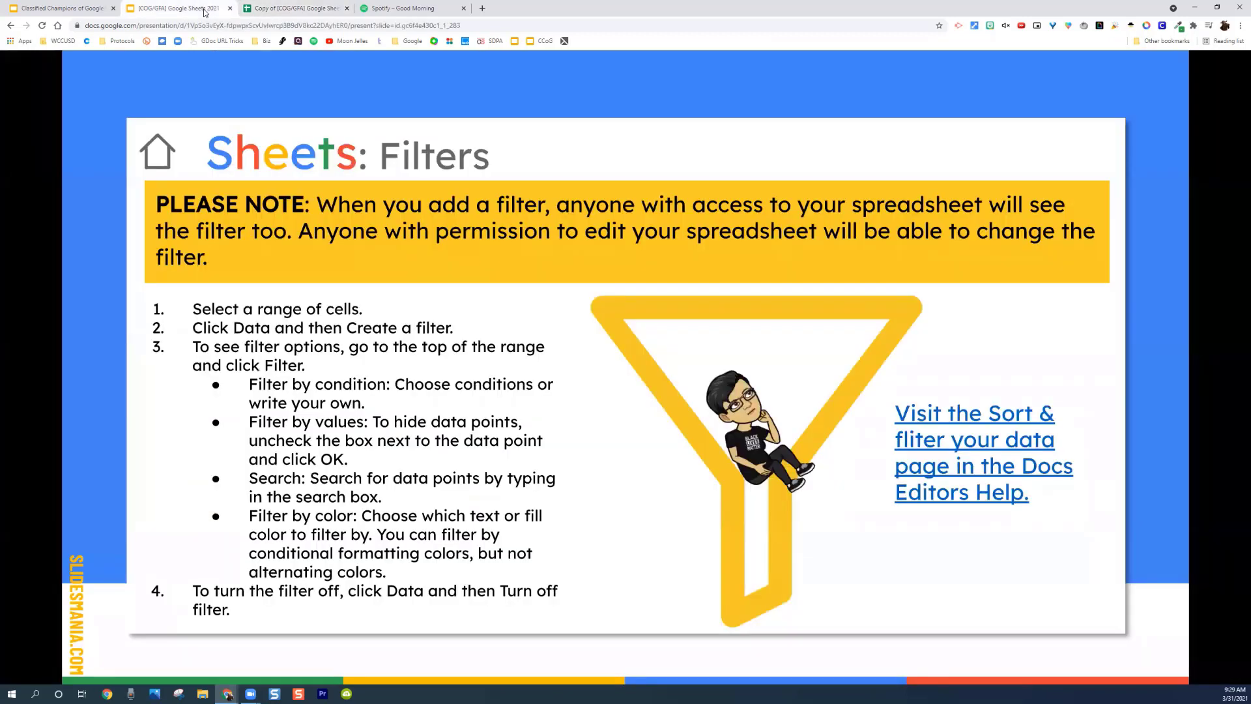
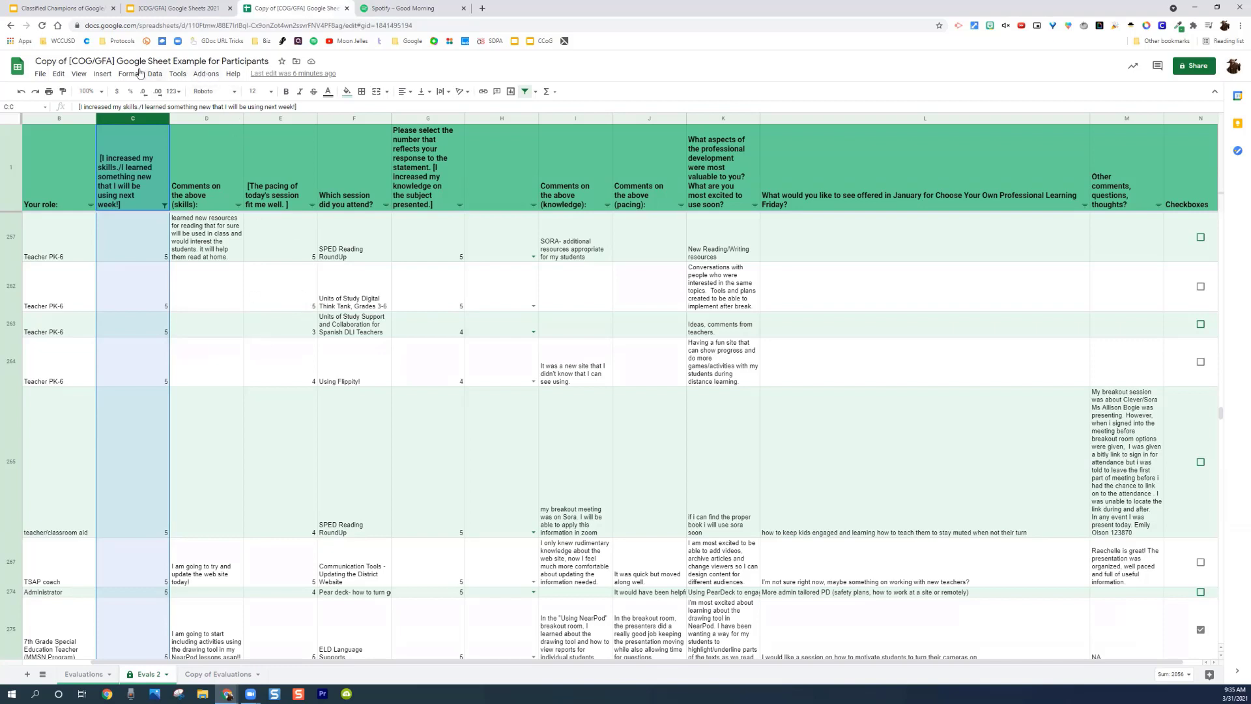
Step: Search the Google Workspace Marketplace for the Autocrat add-on
{"action": "left_click", "coordinate": [204, 74]}
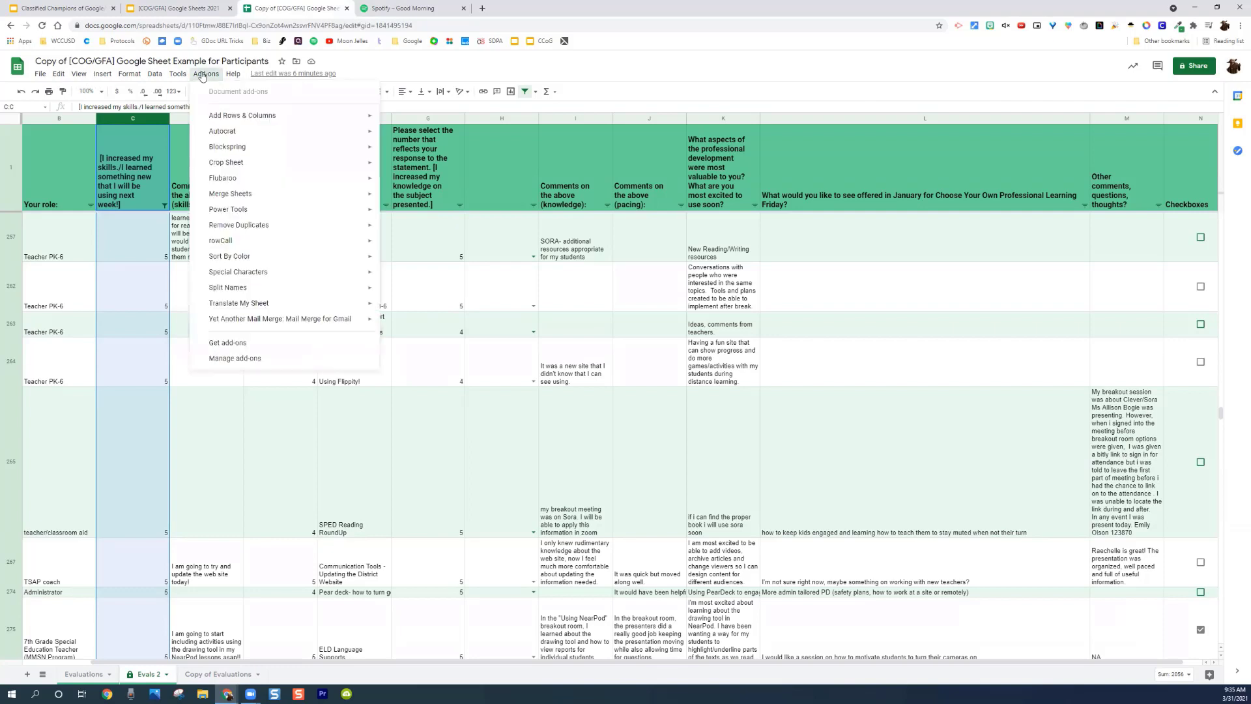
{"action": "left_click", "coordinate": [250, 344]}
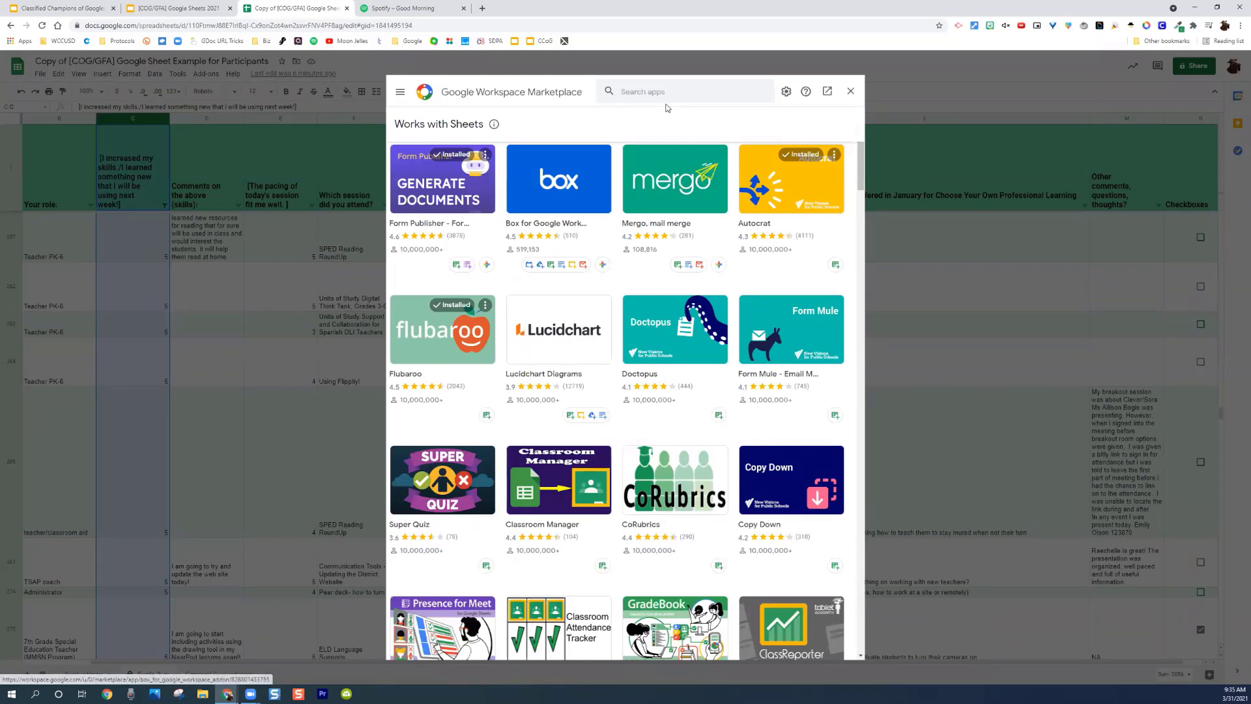
{"action": "left_click", "coordinate": [657, 92]}
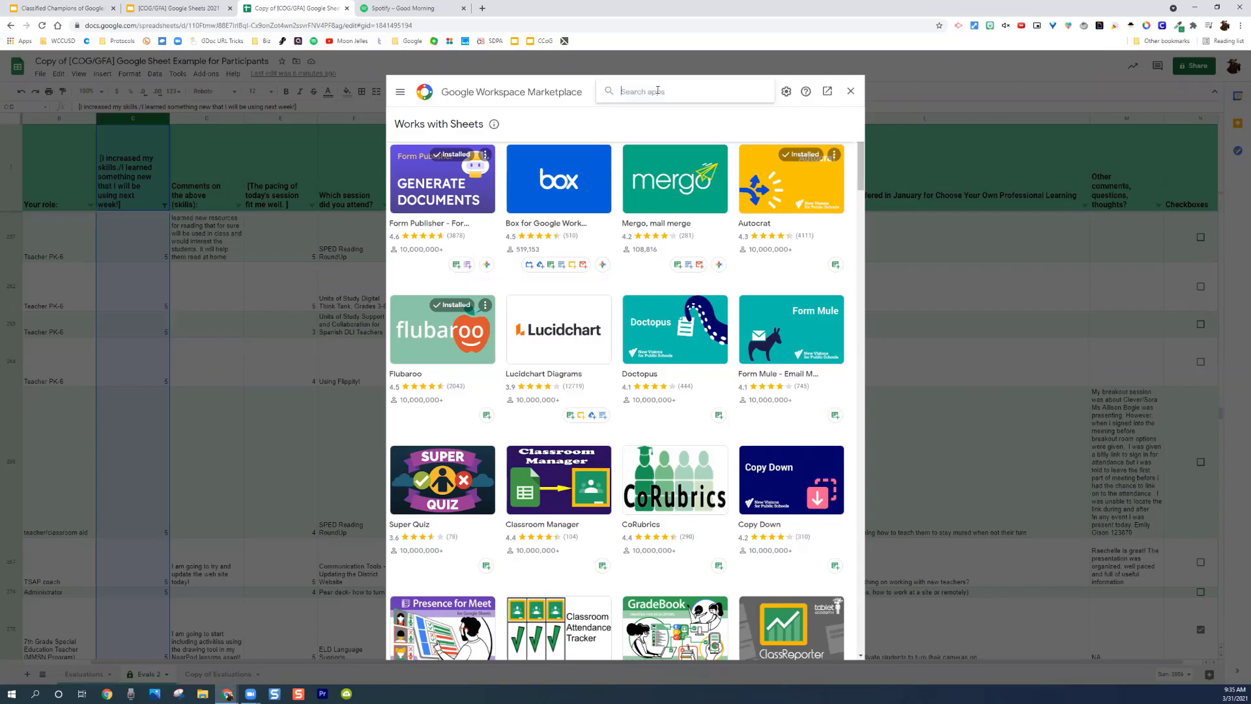
{"action": "type", "text": "autocrat"}
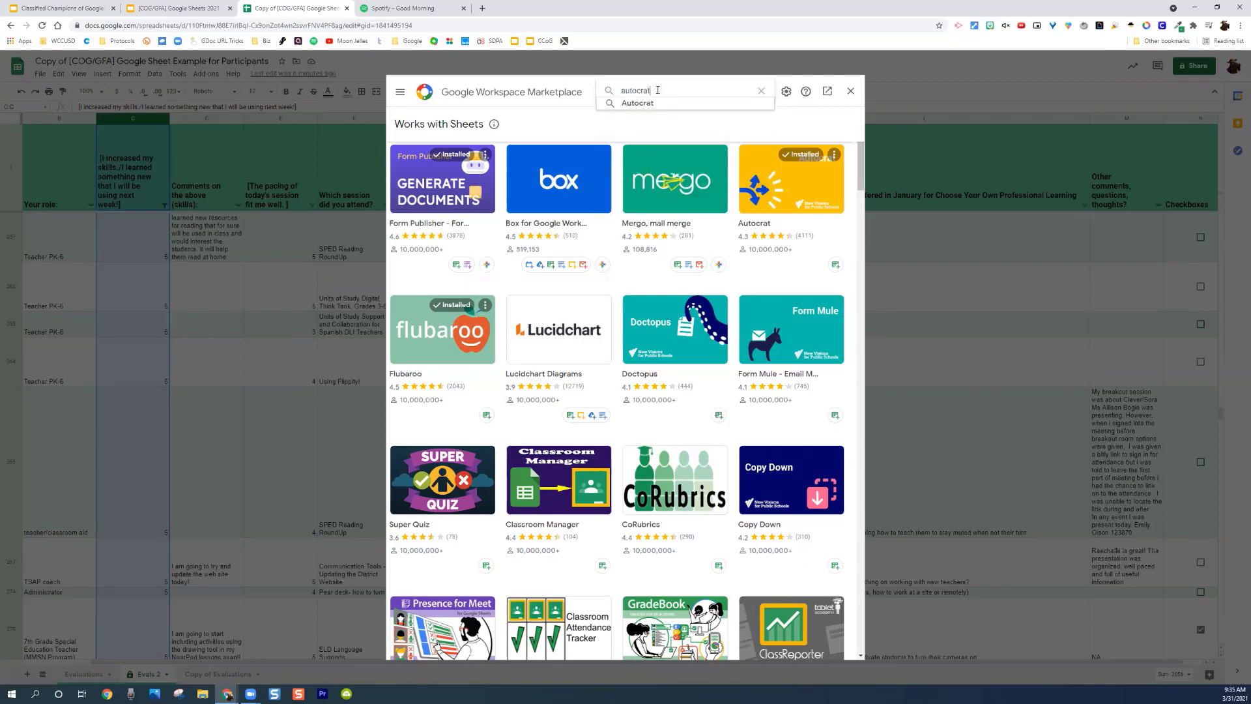
{"action": "left_click", "coordinate": [649, 104]}
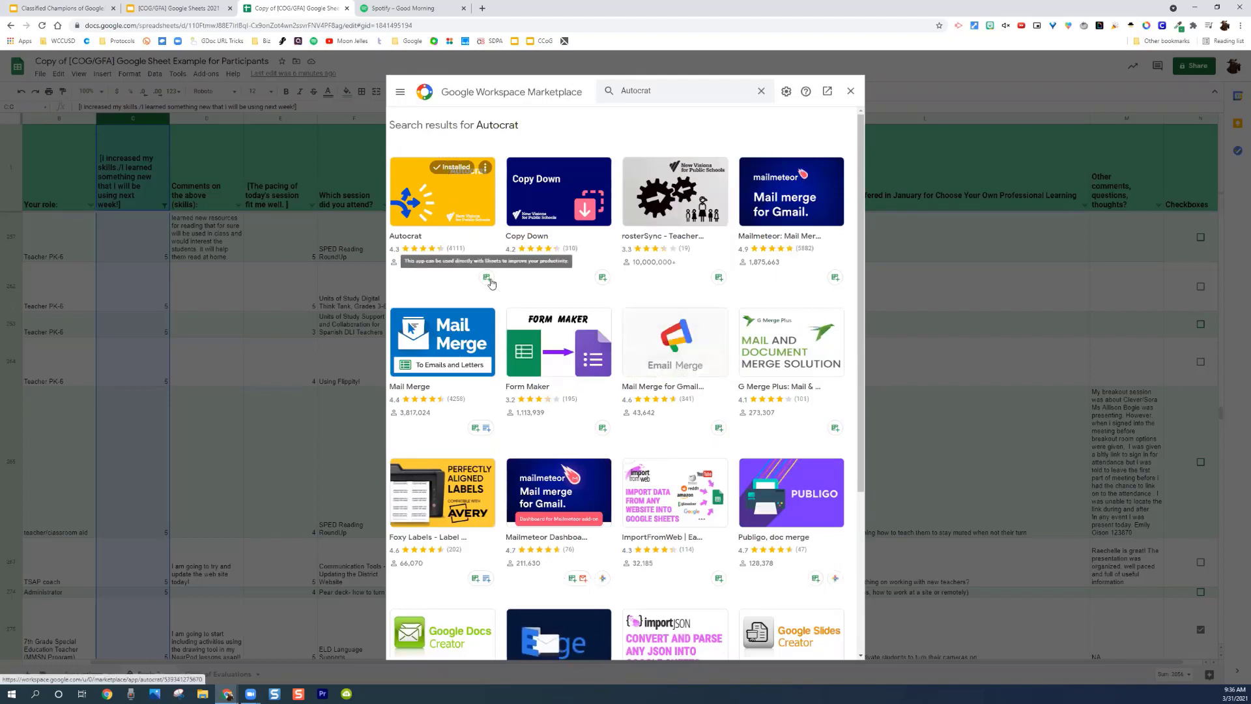
Step: View the Autocrat add-on's details page and close the marketplace
{"action": "left_click", "coordinate": [485, 171]}
{"action": "left_click", "coordinate": [502, 174]}
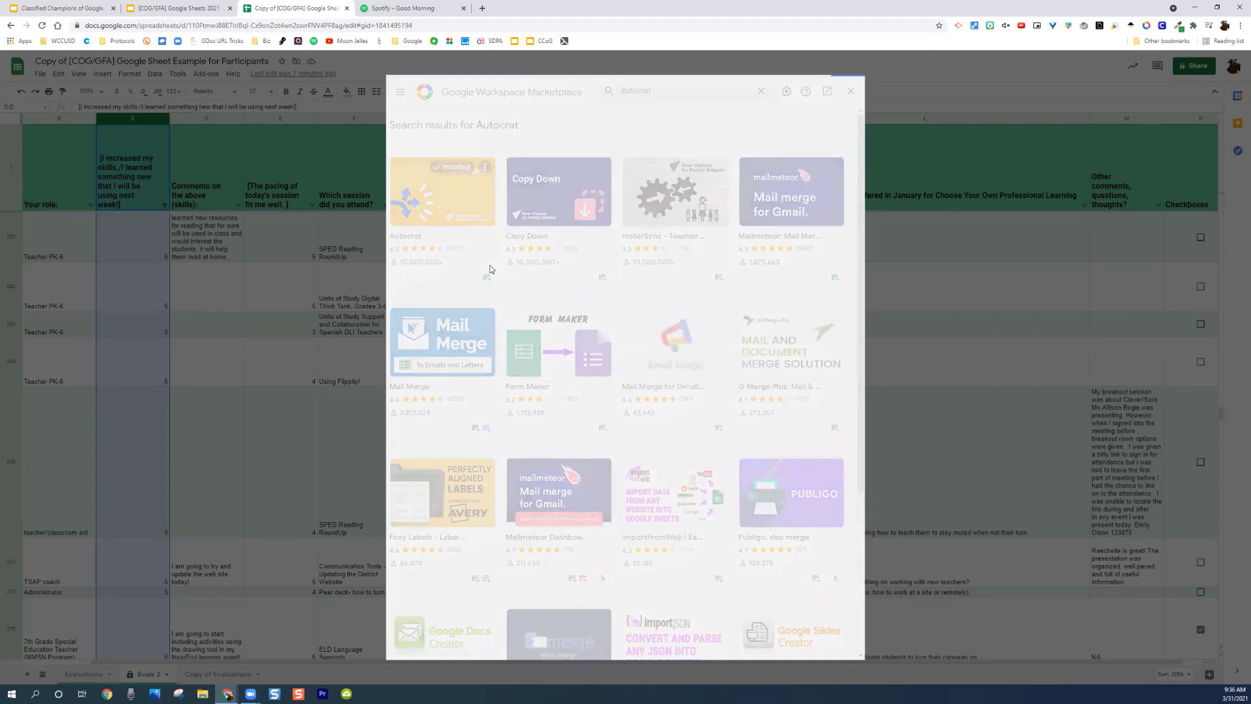
{"action": "left_click", "coordinate": [470, 217]}
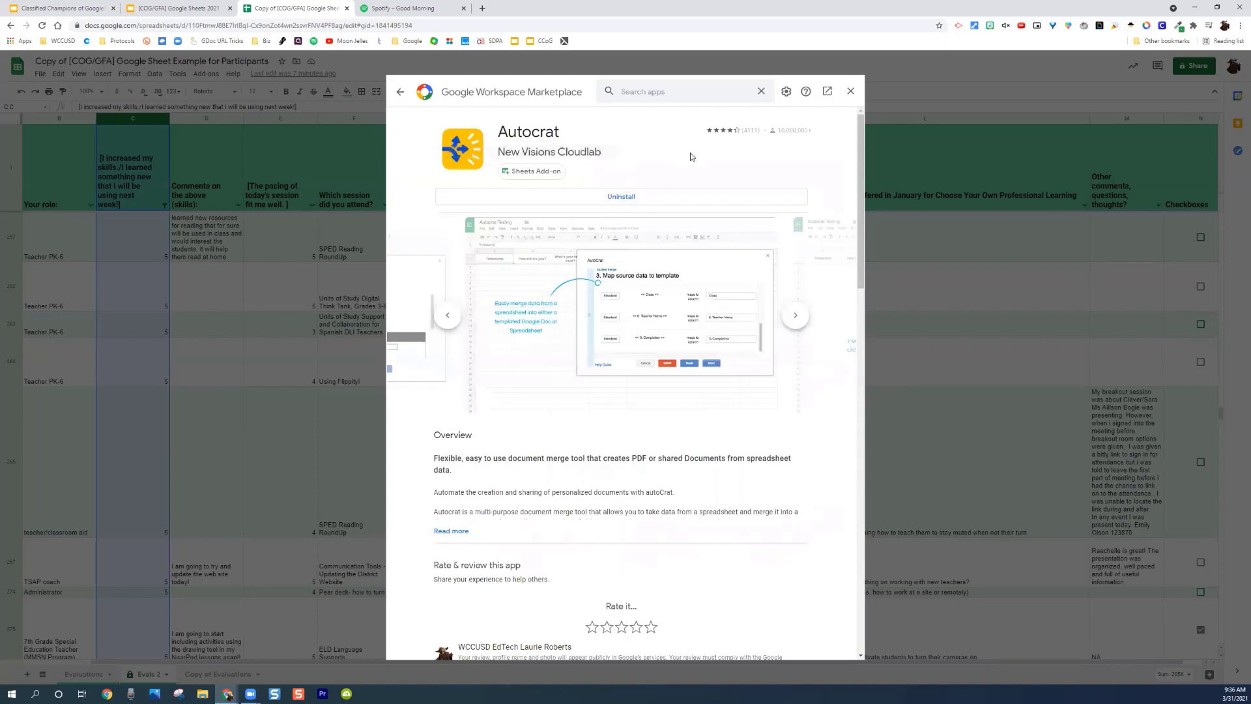
{"action": "left_click", "coordinate": [851, 92]}
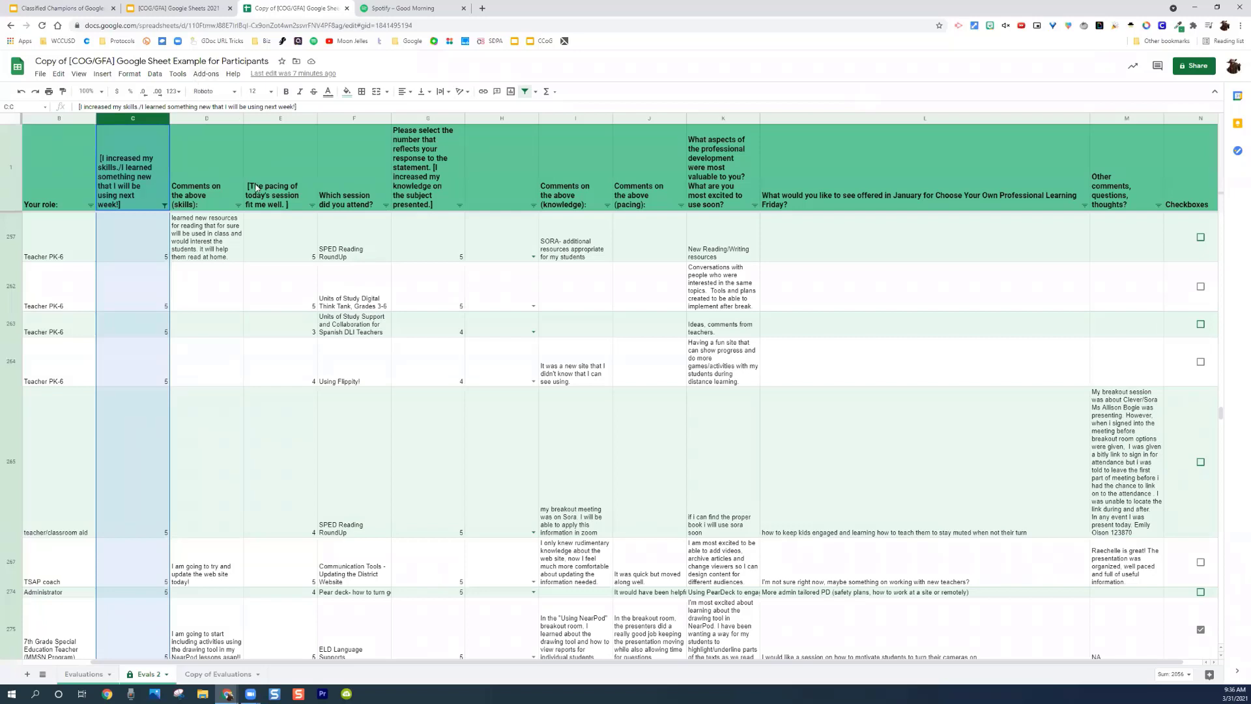
Step: Launch the installed Autocrat add-on
{"action": "left_click", "coordinate": [208, 74]}
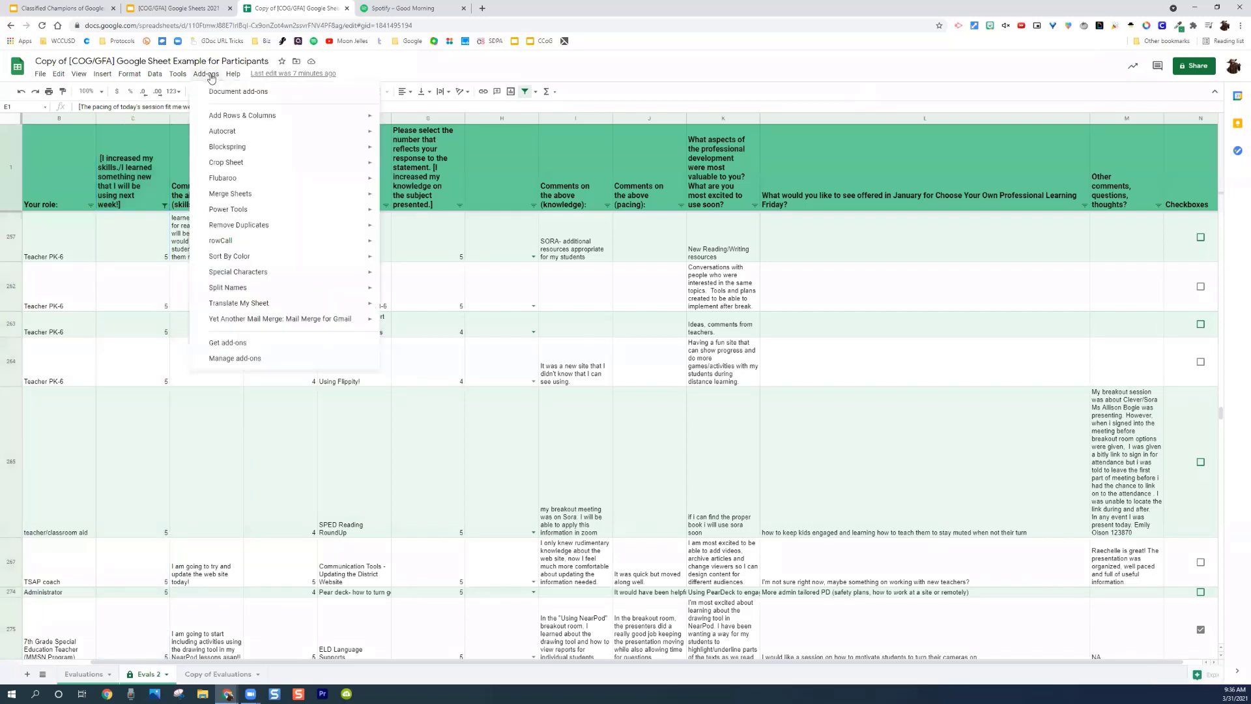
{"action": "mouse_move", "coordinate": [229, 138]}
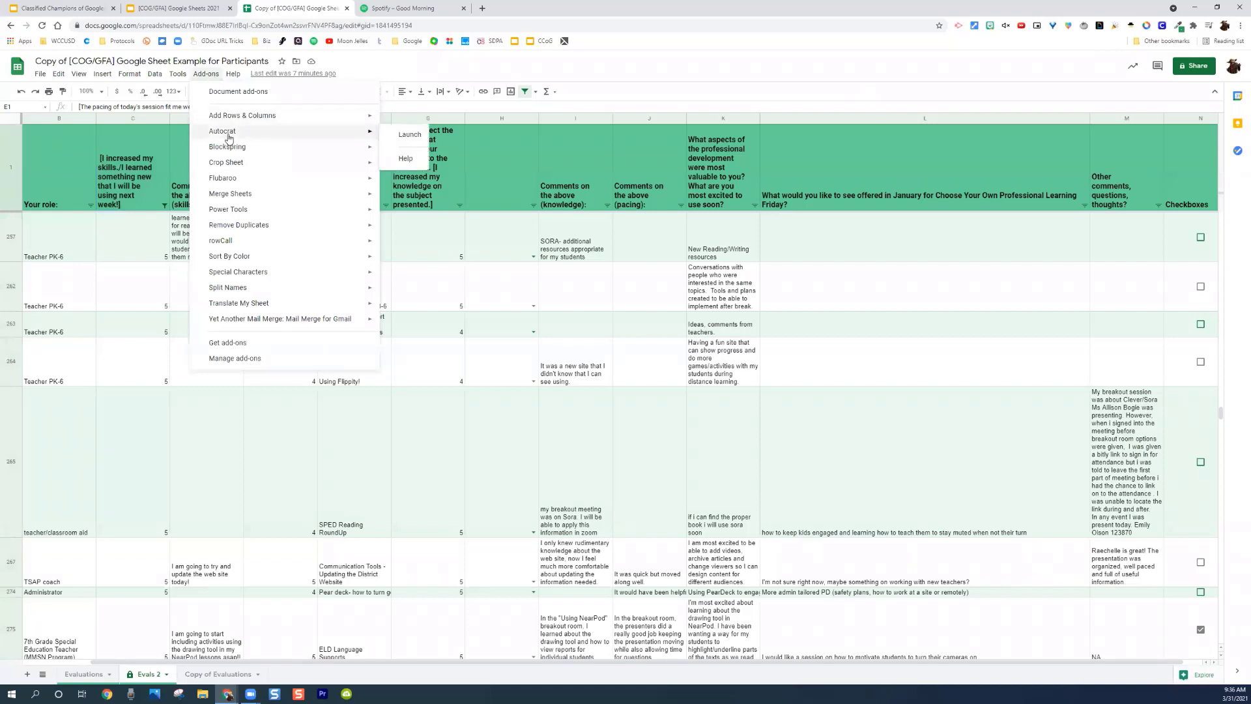
{"action": "left_click", "coordinate": [391, 134]}
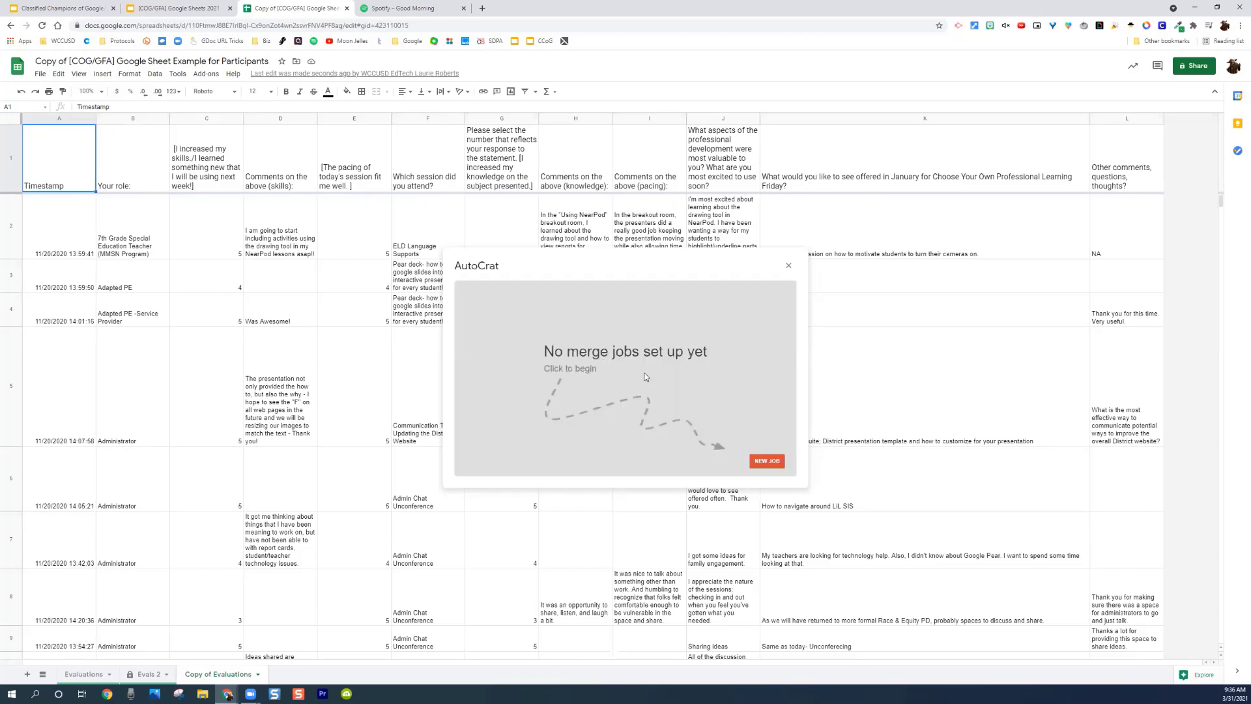
Step: Start a new Autocrat merge job named Example and proceed to choosing its template
{"action": "left_click", "coordinate": [767, 461]}
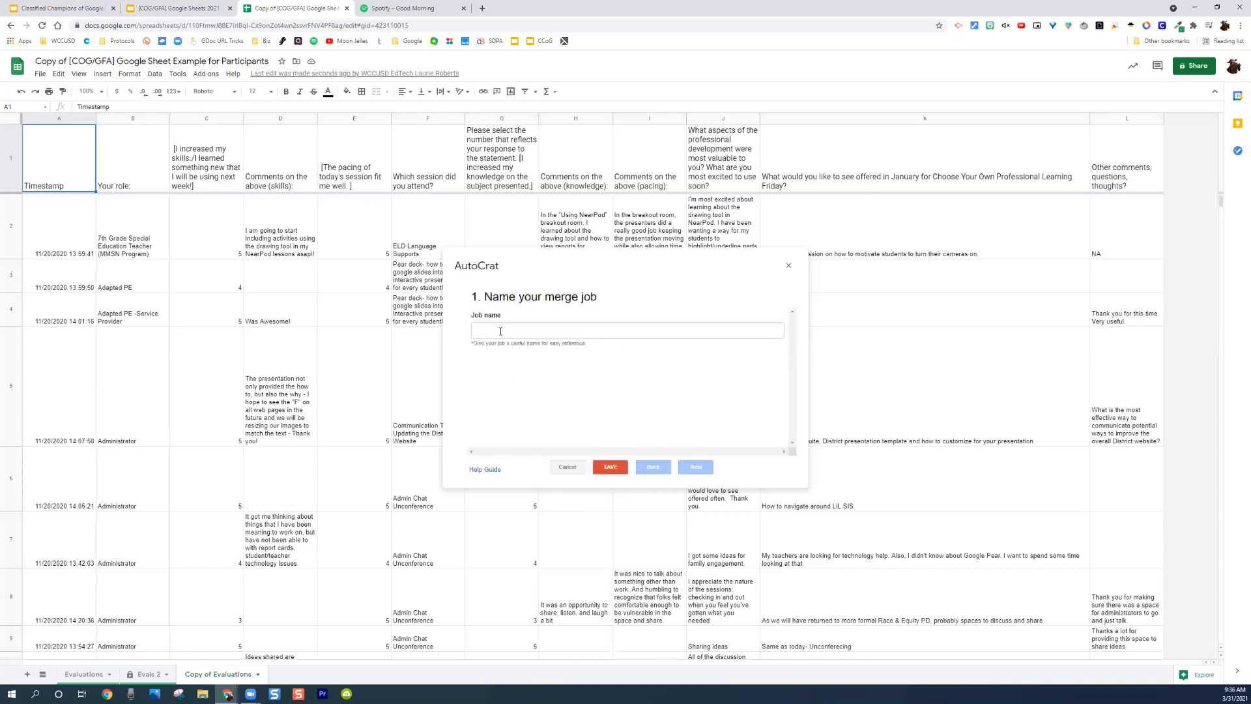
{"action": "left_click", "coordinate": [499, 331]}
{"action": "type", "text": "Example"}
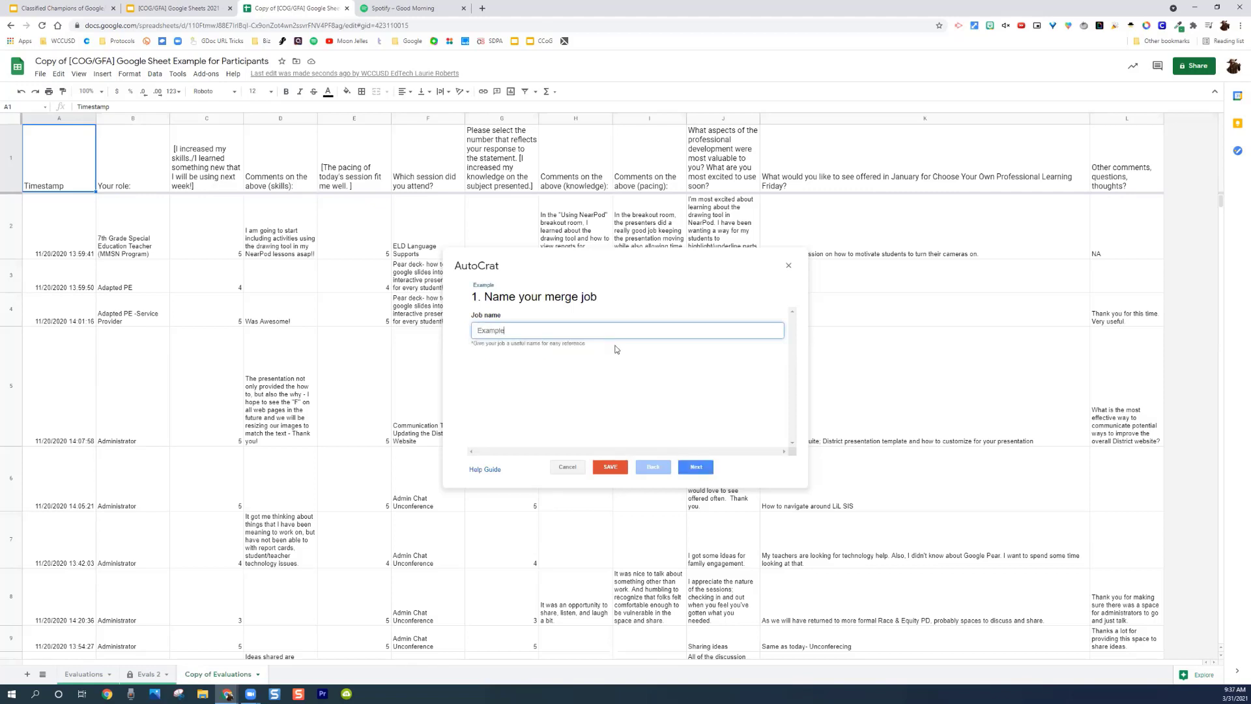
{"action": "left_click", "coordinate": [696, 467]}
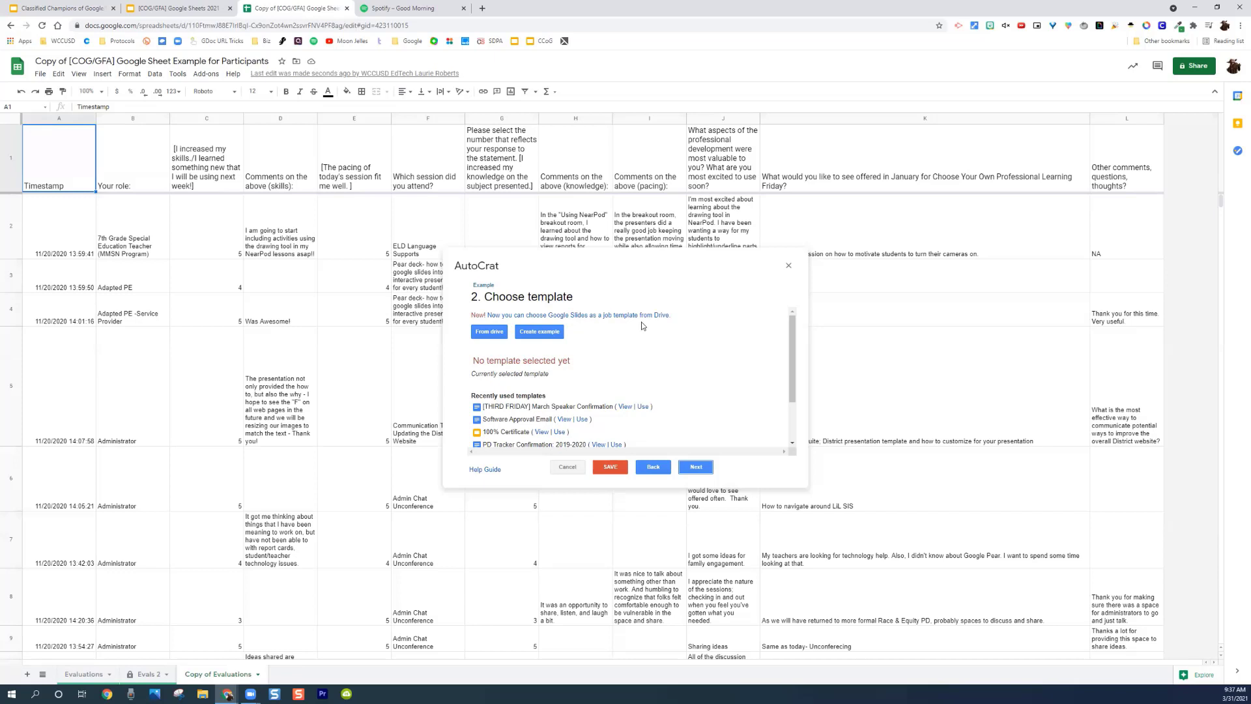
Step: View the recently used 100% Certificate slide template and return to the copied example spreadsheet
{"action": "scroll", "coordinate": [613, 399], "scroll_direction": "down", "scroll_amount": 2}
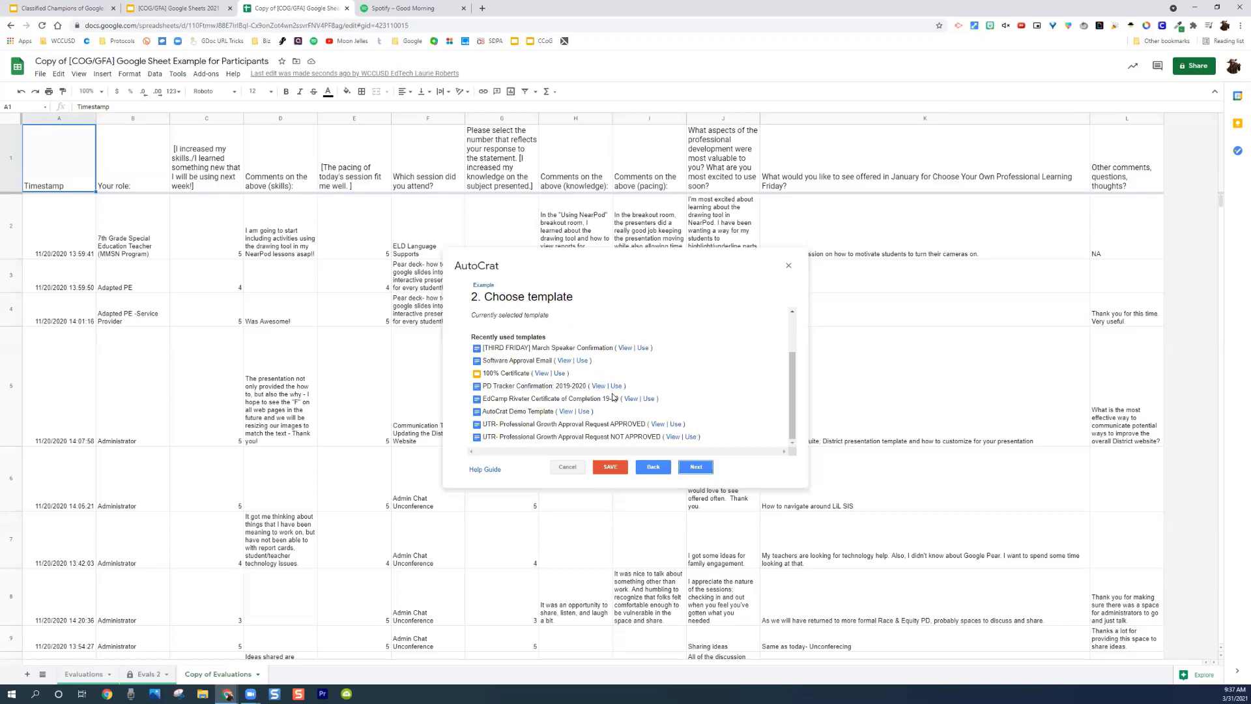
{"action": "left_click", "coordinate": [541, 374]}
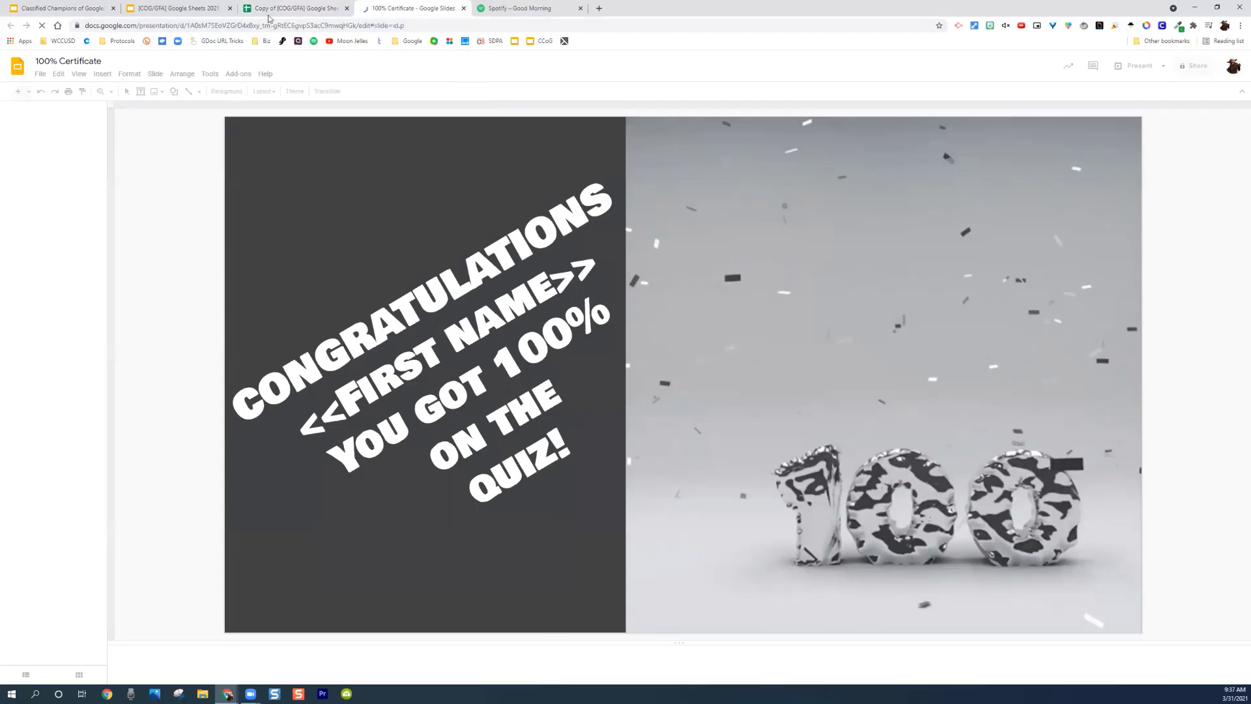
{"action": "left_click", "coordinate": [215, 9]}
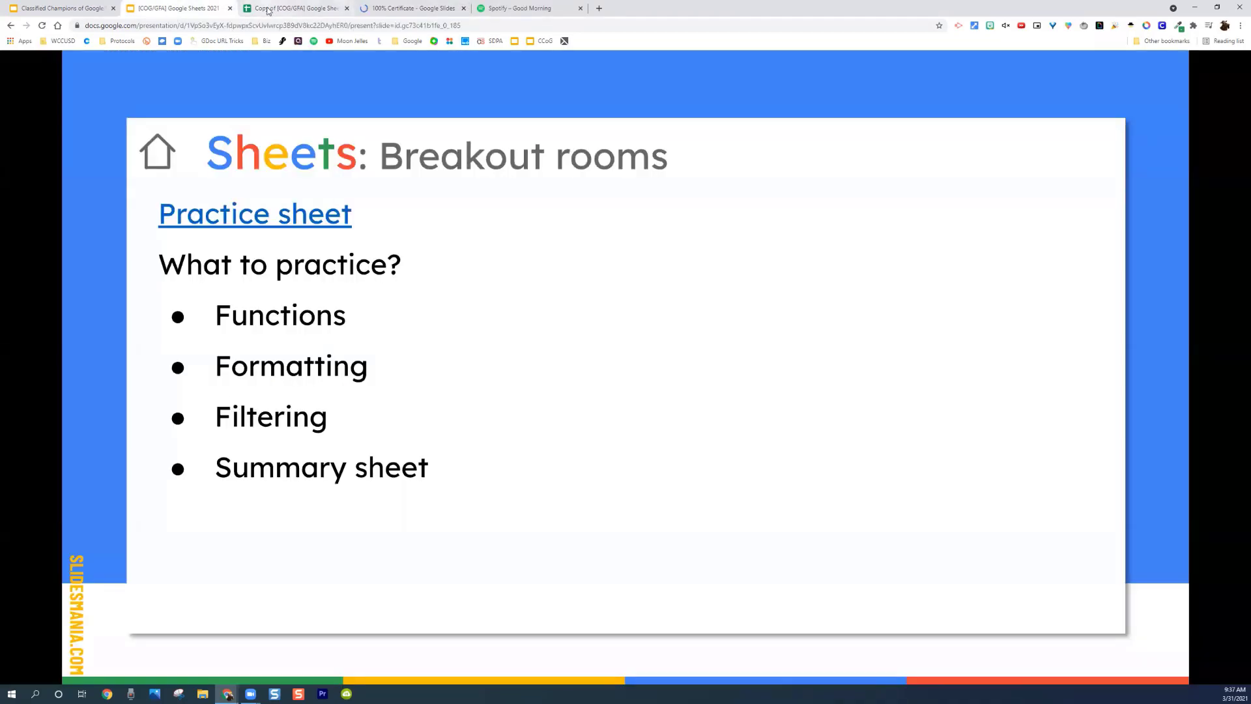
{"action": "left_click", "coordinate": [268, 9]}
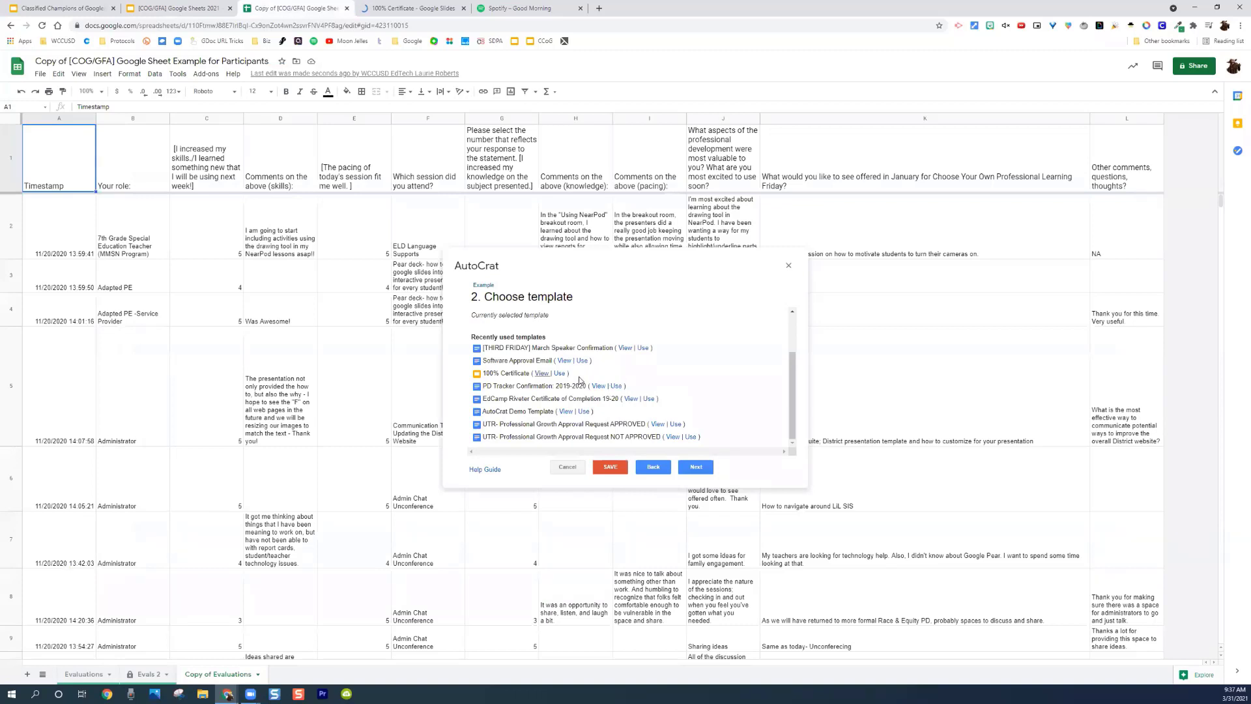
Step: Use 100% Certificate as the merge job's template and proceed to mapping the source data
{"action": "left_click", "coordinate": [559, 374]}
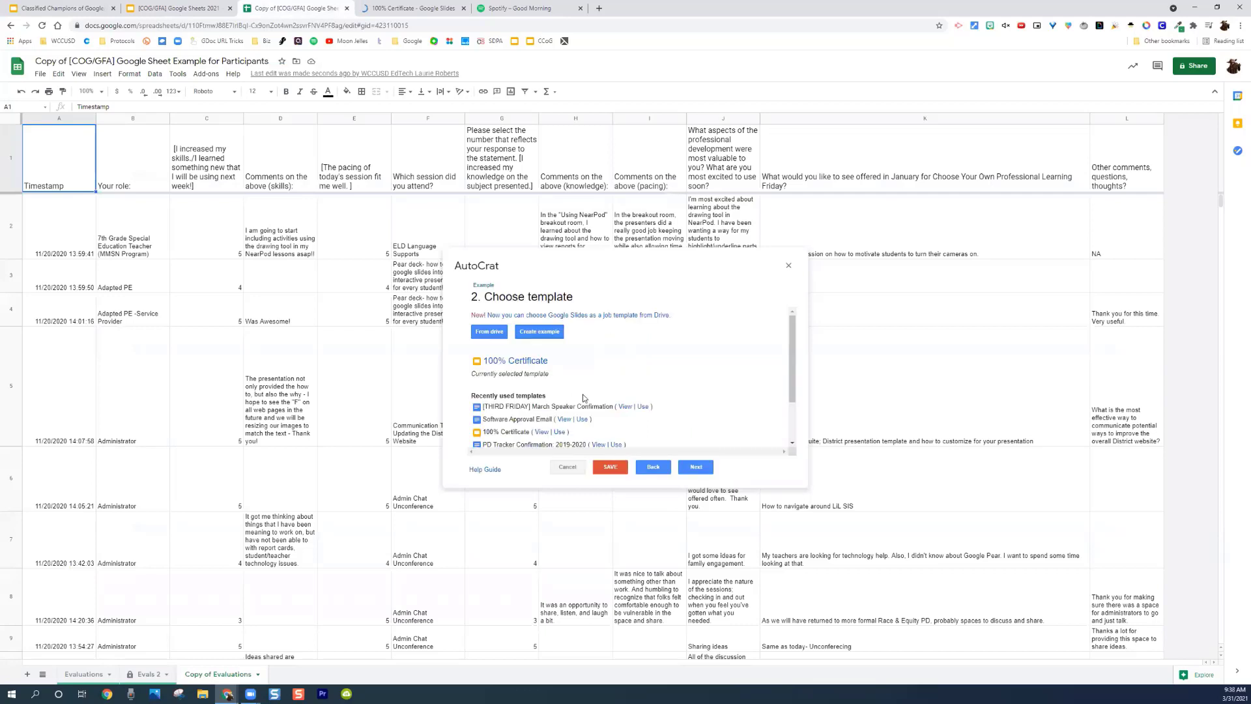
{"action": "scroll", "coordinate": [604, 375], "scroll_direction": "down", "scroll_amount": 1}
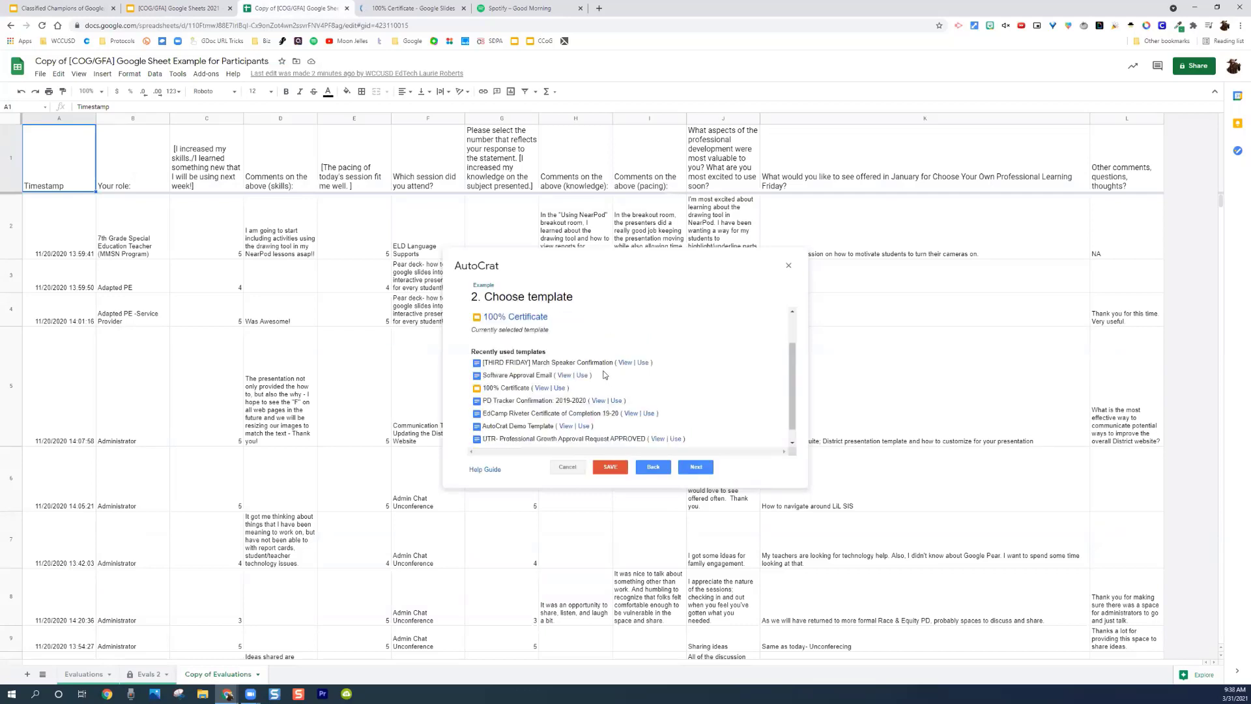
{"action": "scroll", "coordinate": [605, 375], "scroll_direction": "down", "scroll_amount": 1}
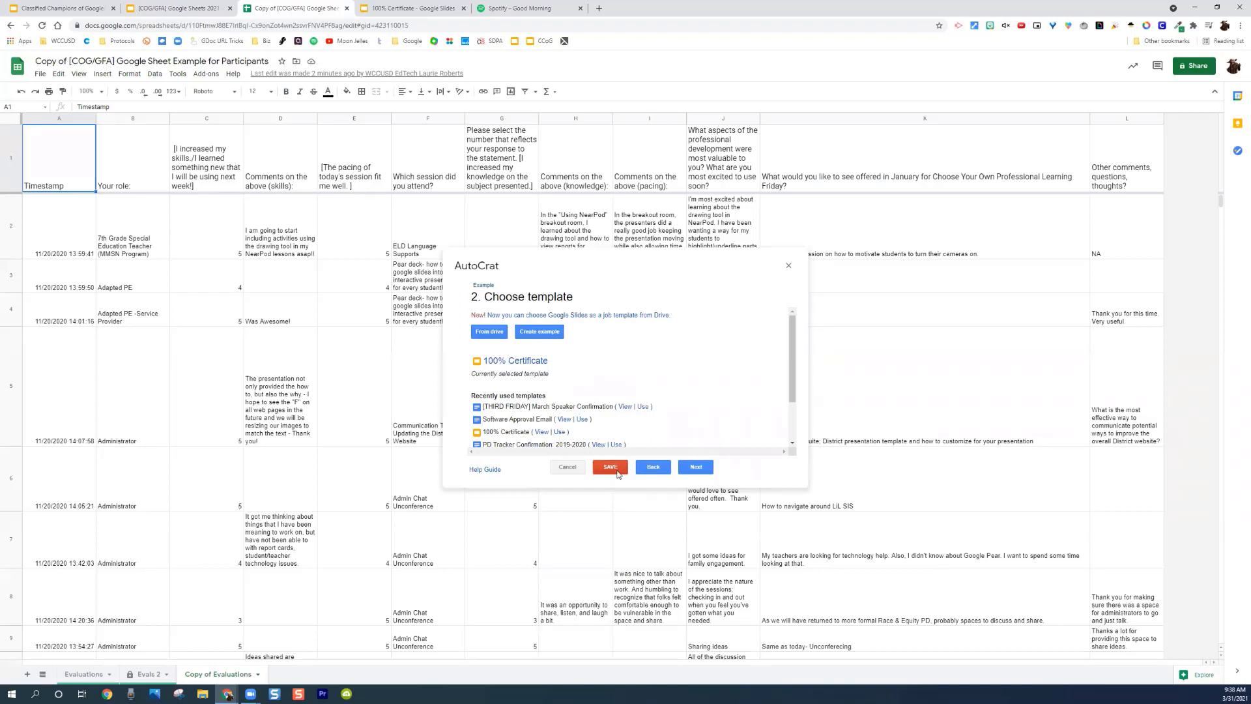
{"action": "left_click", "coordinate": [704, 468]}
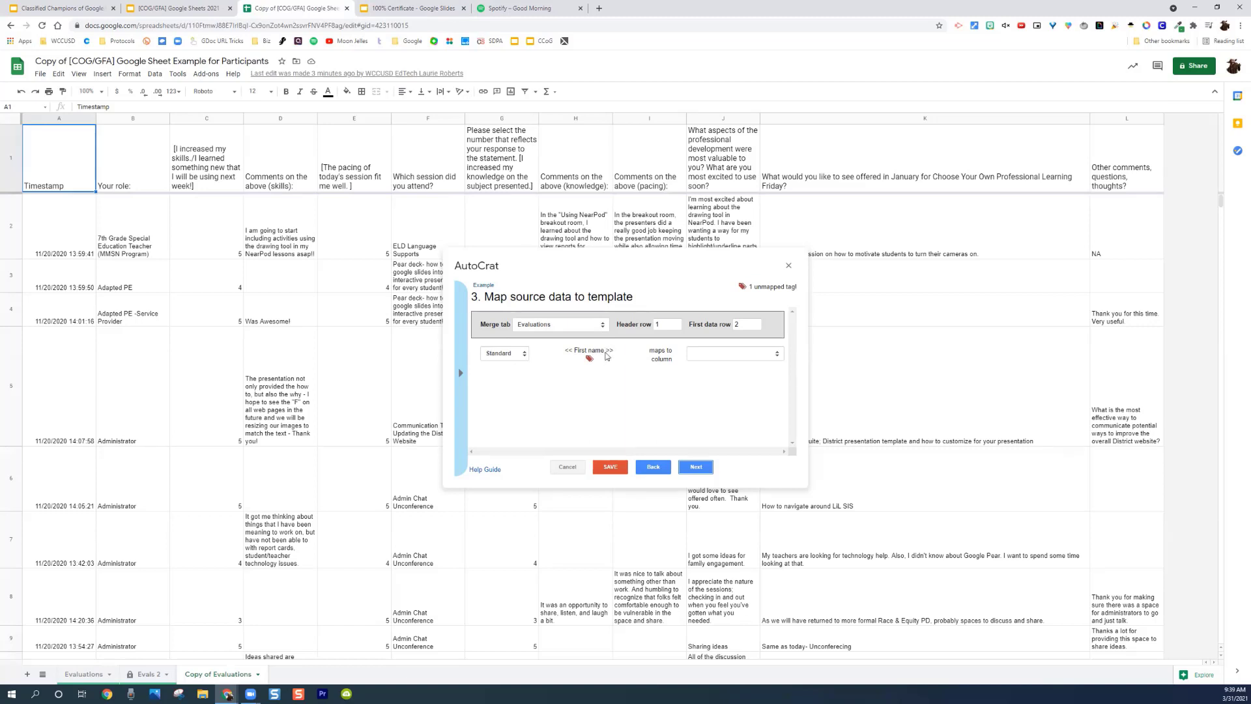
Step: Map the template's <<First name>> tag to the Your role: column and proceed to the file settings
{"action": "left_click", "coordinate": [777, 354]}
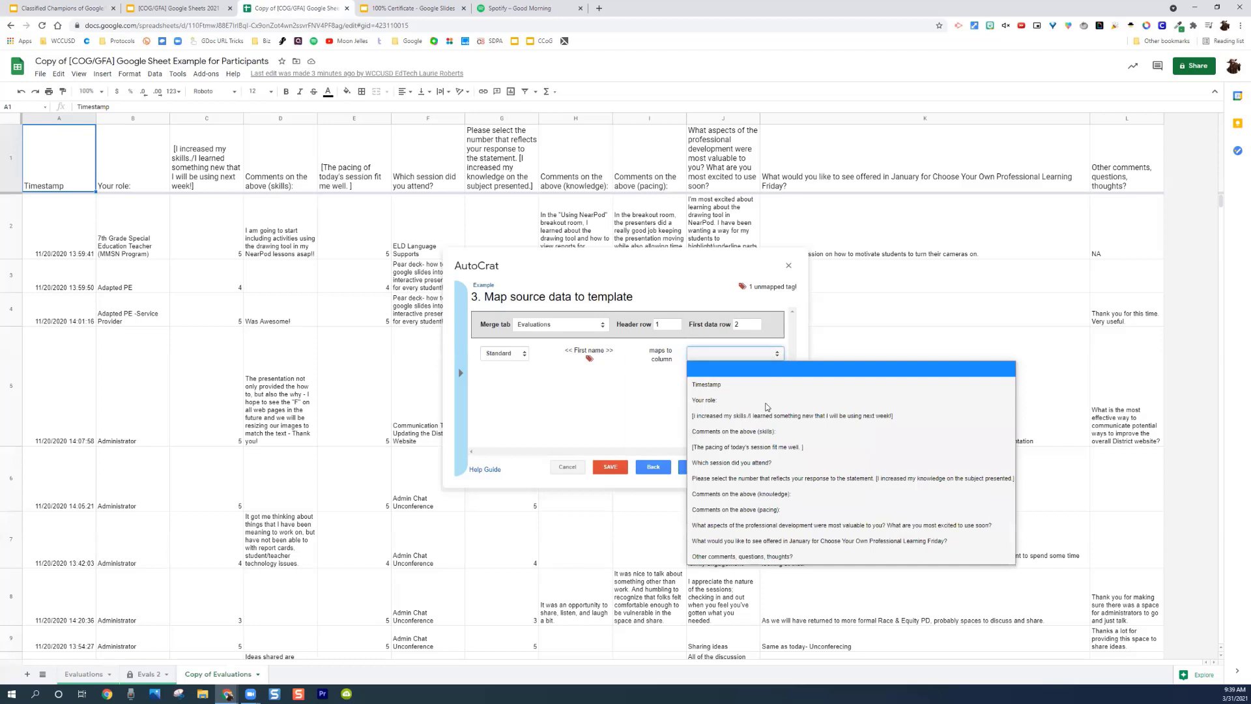
{"action": "left_click", "coordinate": [705, 400]}
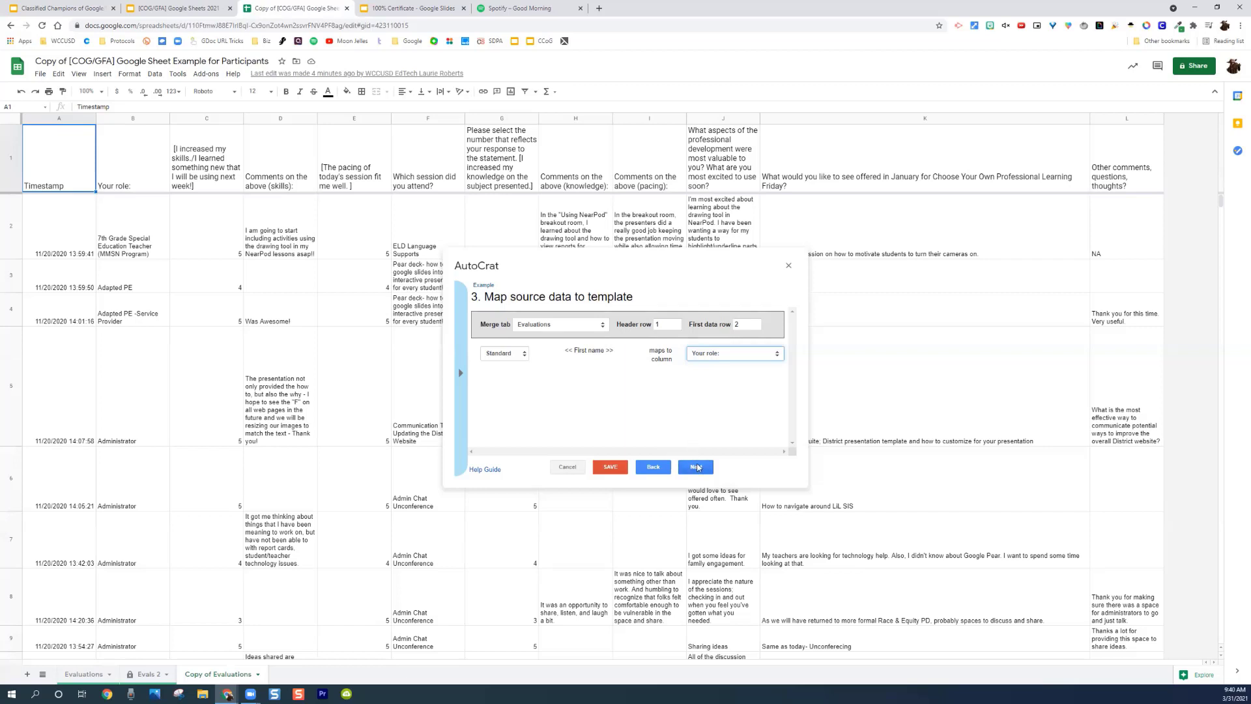
{"action": "left_click", "coordinate": [696, 465]}
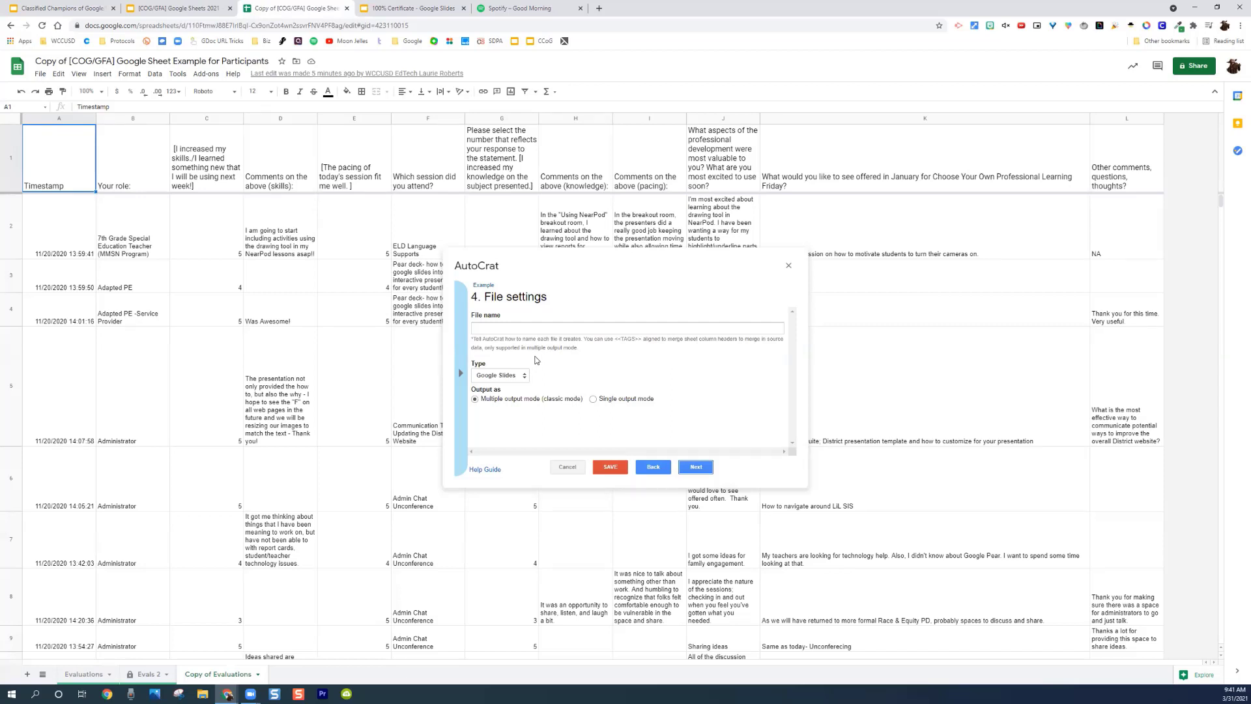
Step: Name the merged files "example for sheets session" with the <<Your role:>> tag and proceed to the destination folder choice
{"action": "left_click", "coordinate": [506, 329]}
{"action": "type", "text": "exam"}
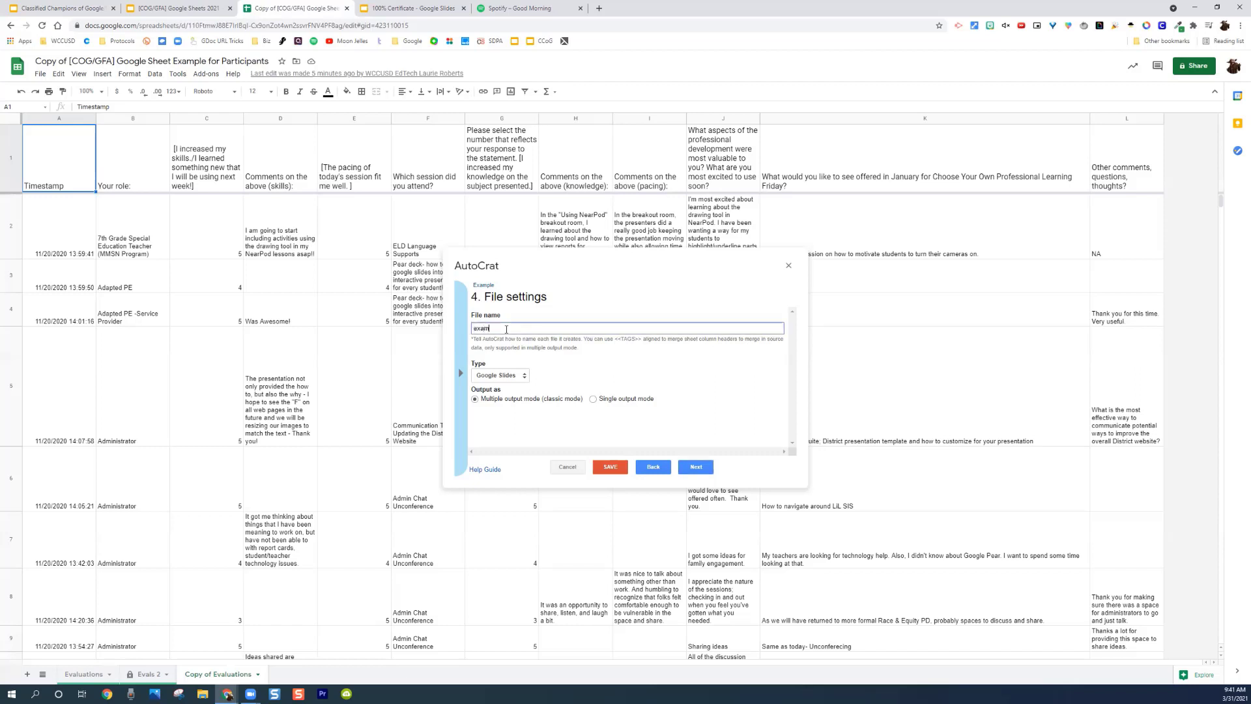
{"action": "type", "text": "ple for sheets sessio"}
{"action": "type", "text": "ur role:>>"}
{"action": "left_click", "coordinate": [704, 468]}
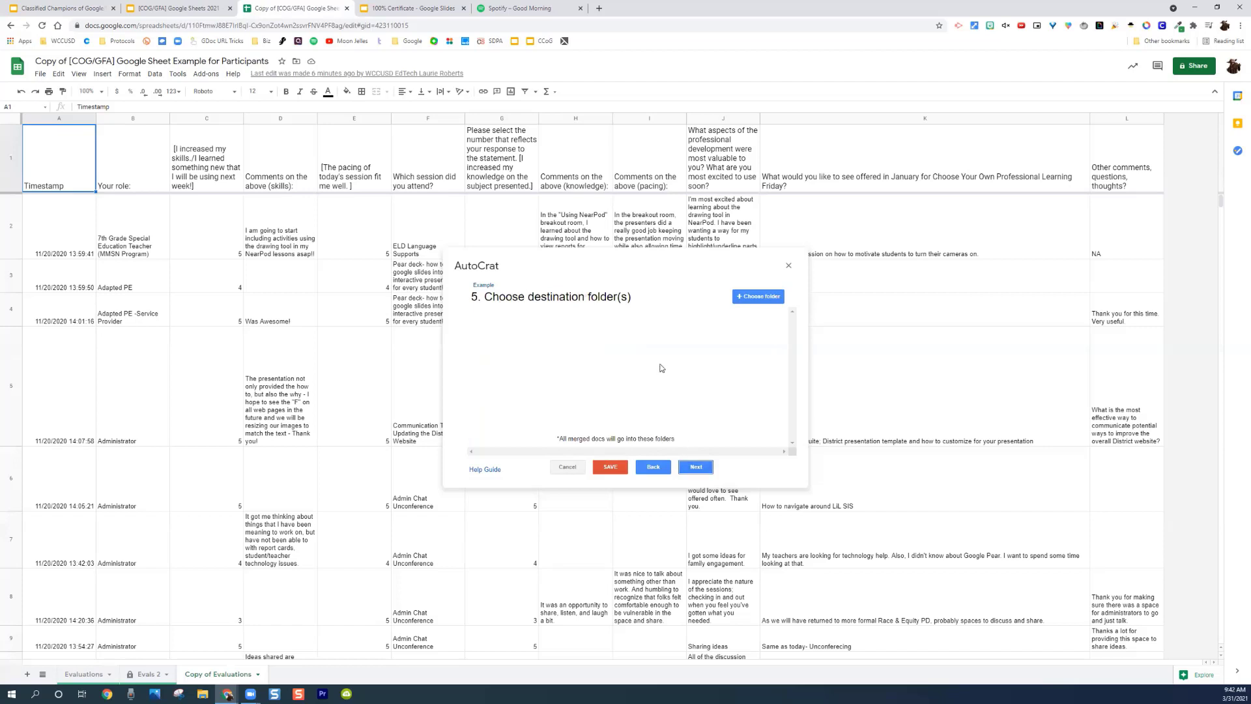
Step: Browse the Drive folders for a merge destination, look inside [COG/GFA] Slidedecks and return to the full folder list
{"action": "left_click", "coordinate": [757, 298]}
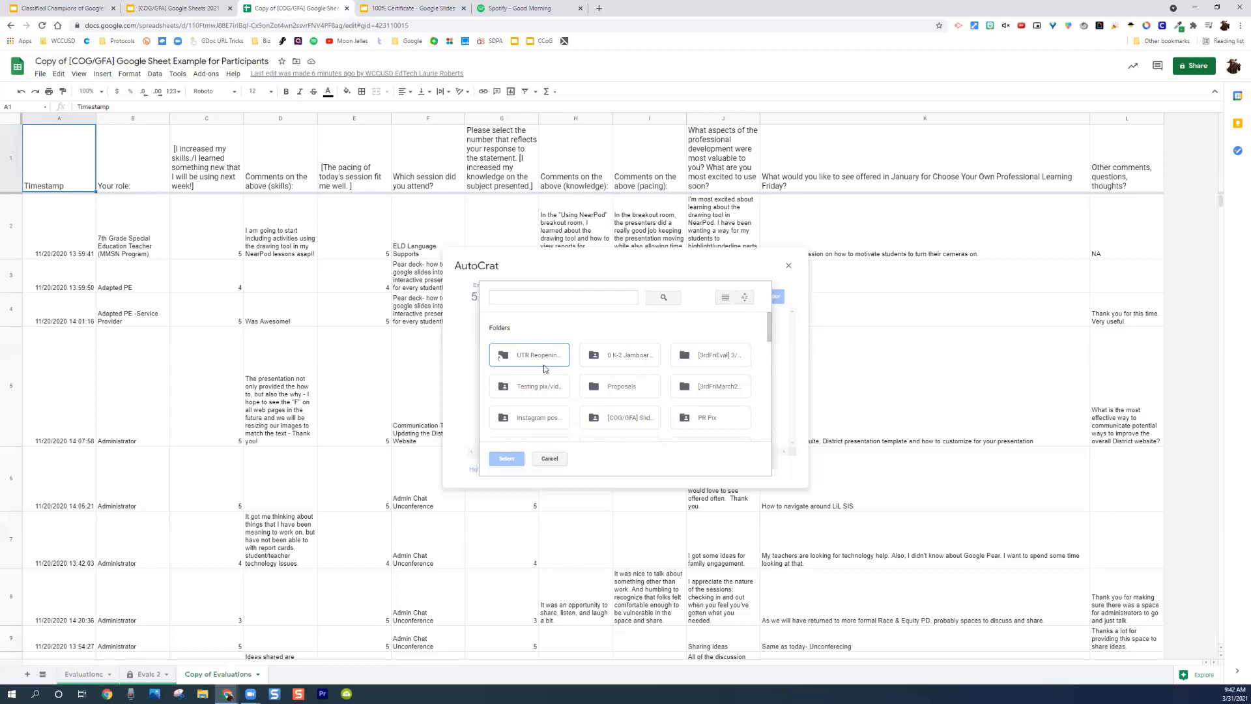
{"action": "left_click", "coordinate": [585, 301]}
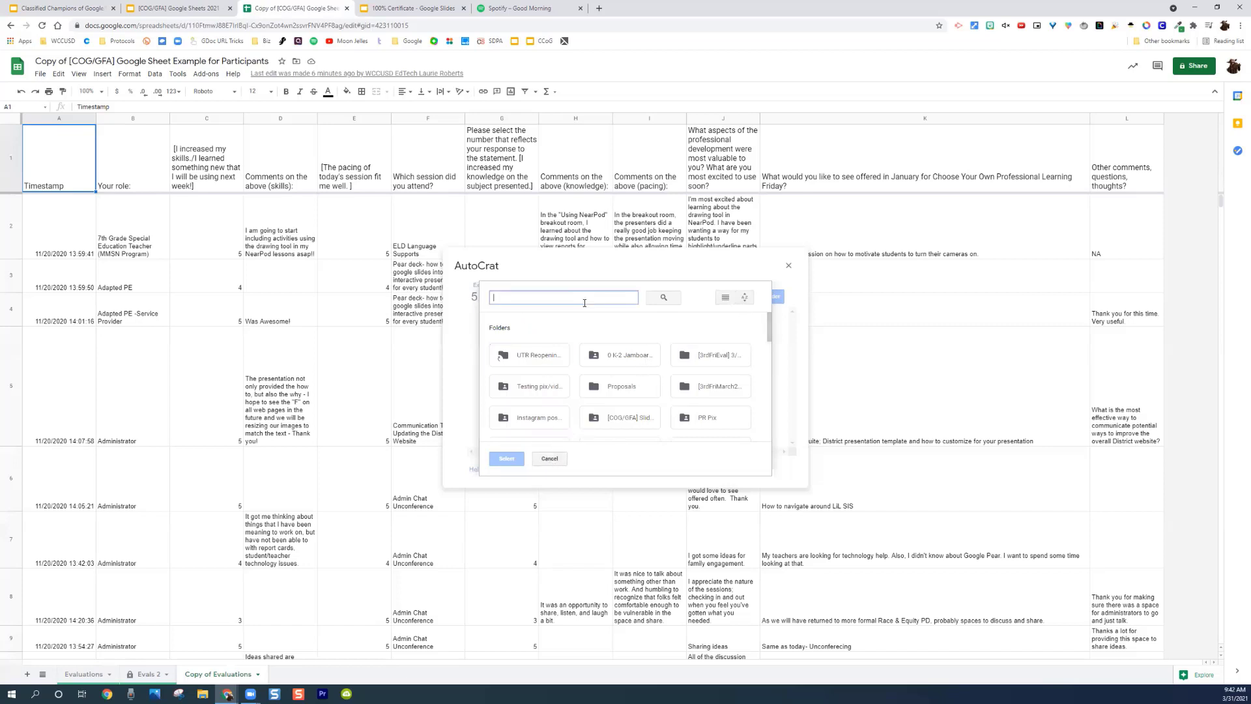
{"action": "left_click", "coordinate": [661, 298]}
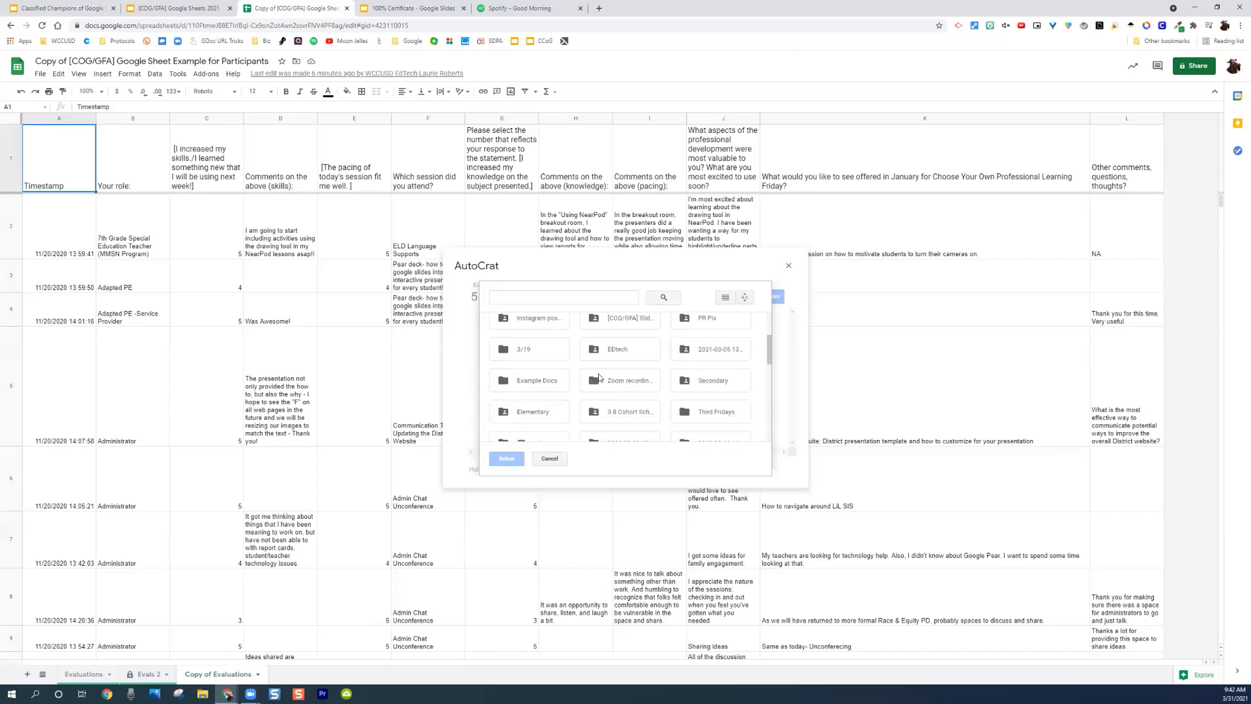
{"action": "left_click", "coordinate": [644, 419]}
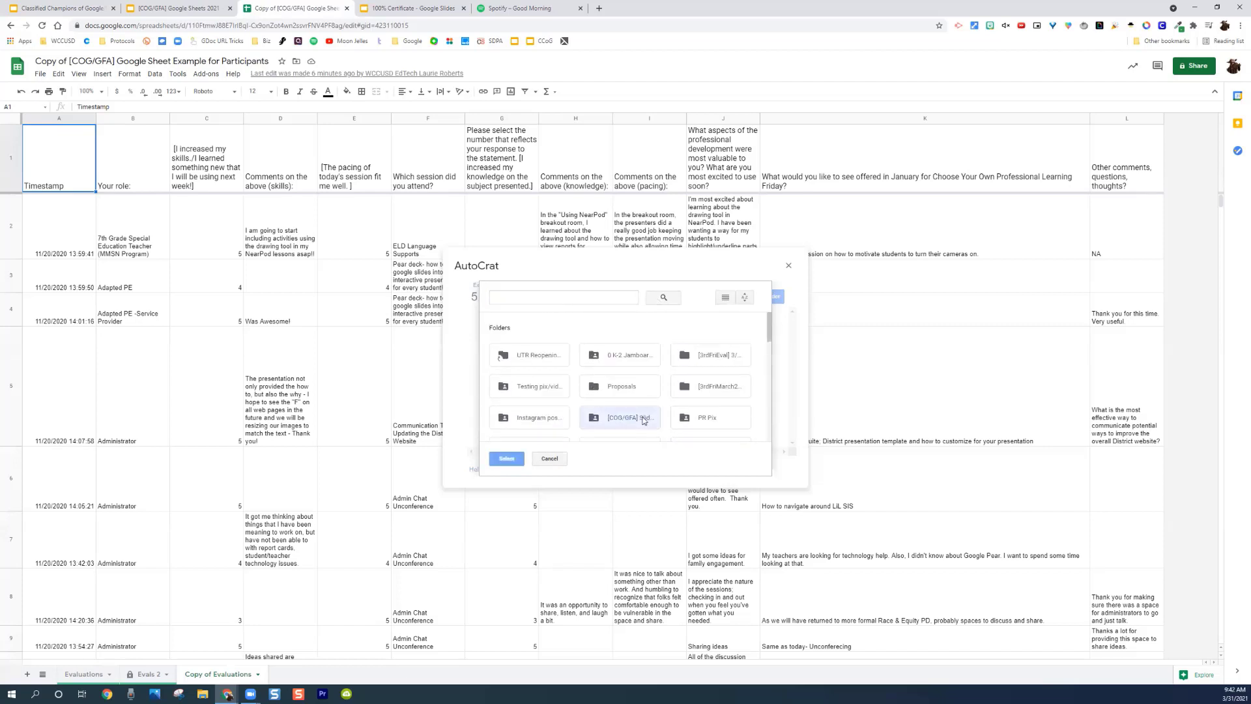
{"action": "double_click", "coordinate": [644, 419]}
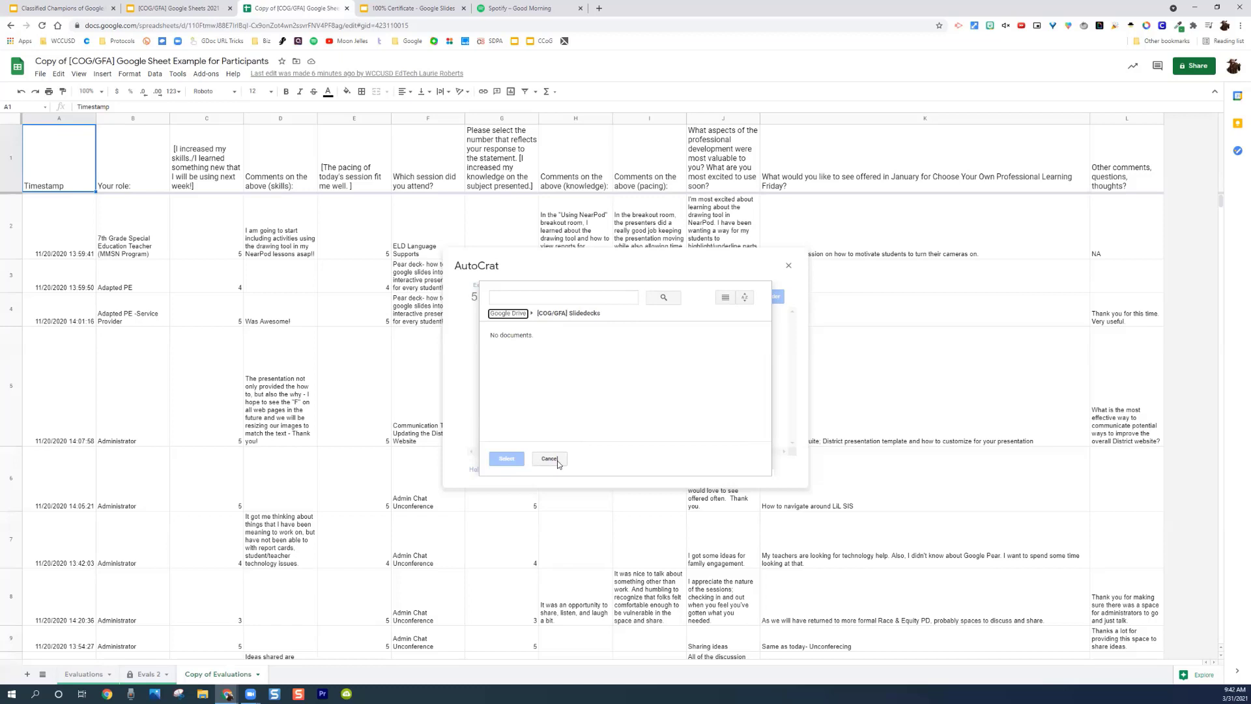
{"action": "left_click", "coordinate": [513, 315]}
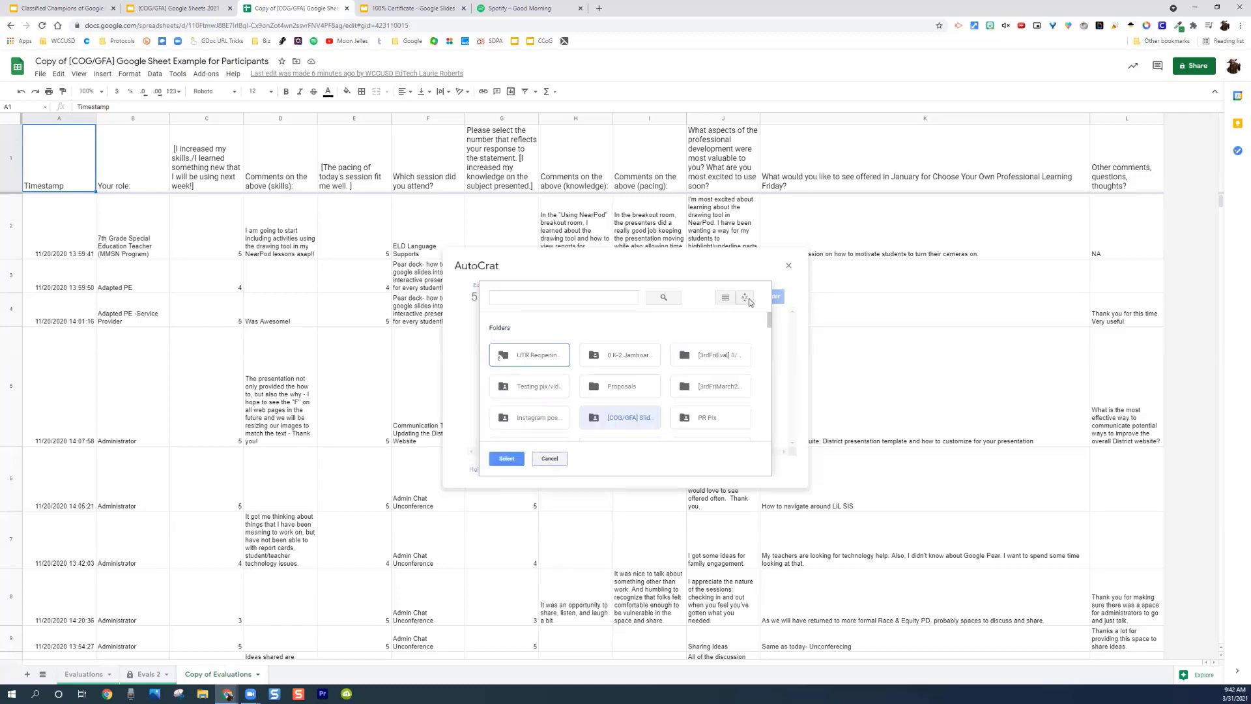
Step: Sort the Drive folders by name in list view and choose .BB Spring 2015 as the merge destination
{"action": "left_click", "coordinate": [747, 299]}
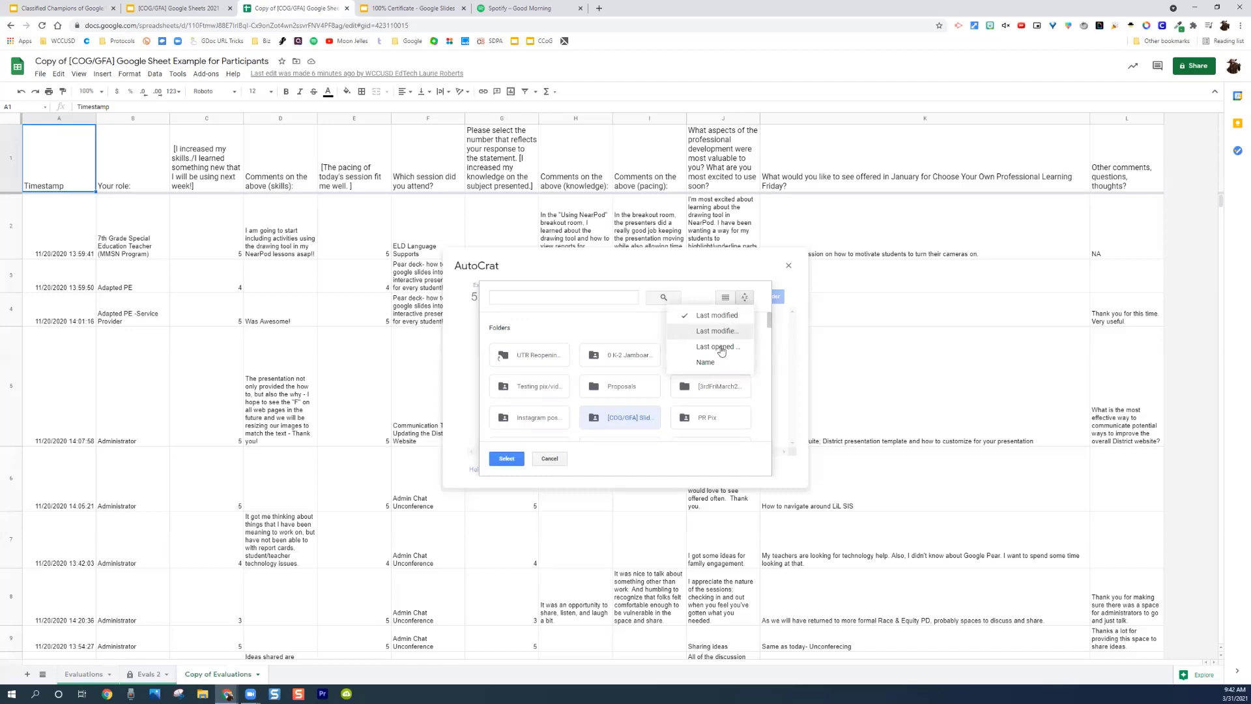
{"action": "left_click", "coordinate": [710, 362]}
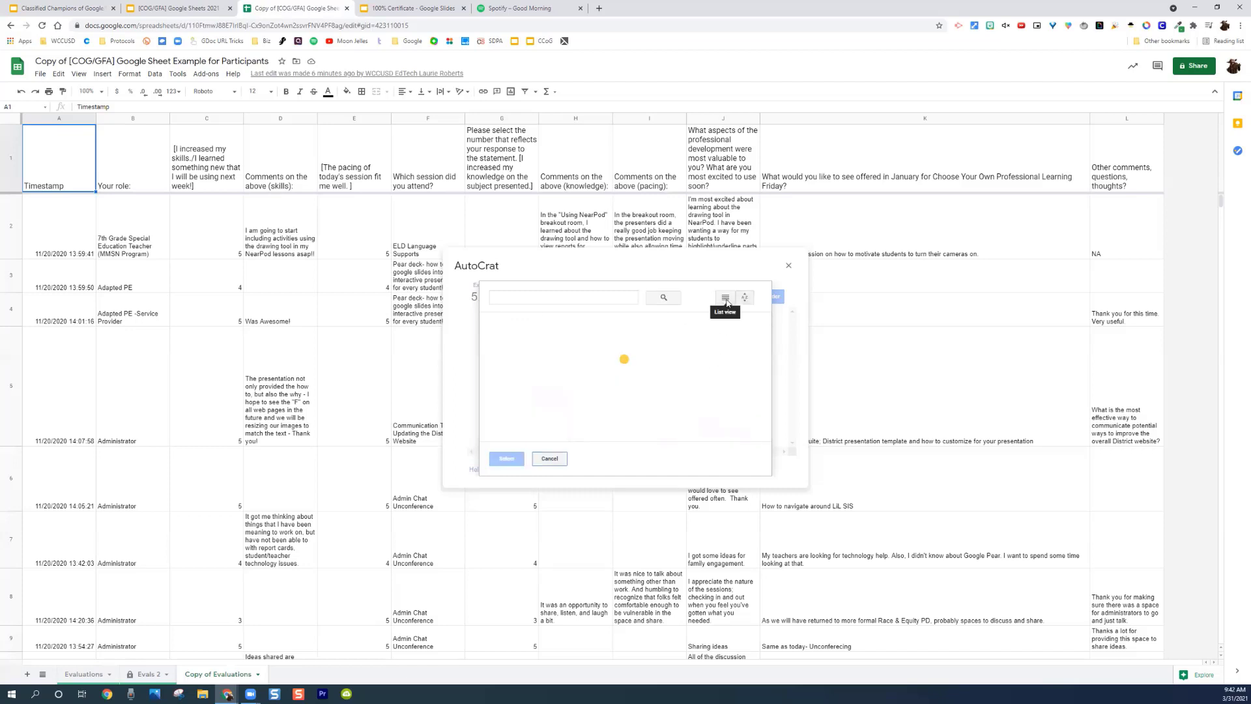
{"action": "left_click", "coordinate": [726, 298]}
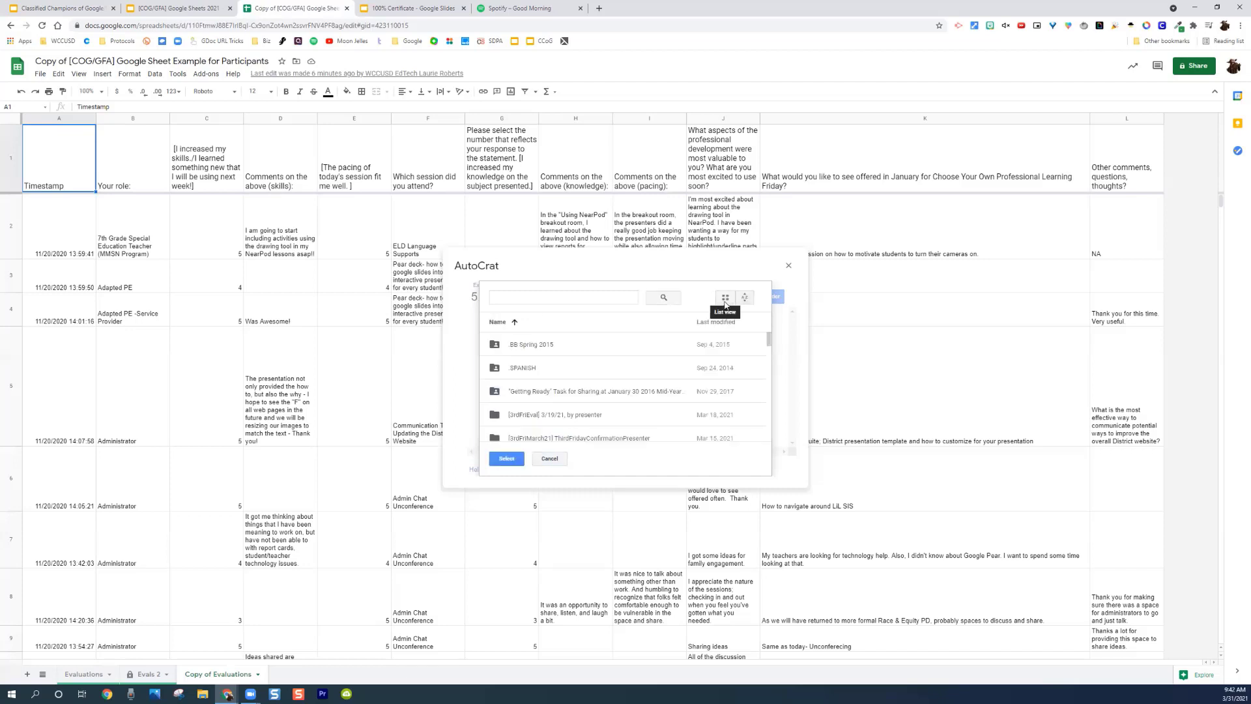
{"action": "left_click", "coordinate": [532, 350]}
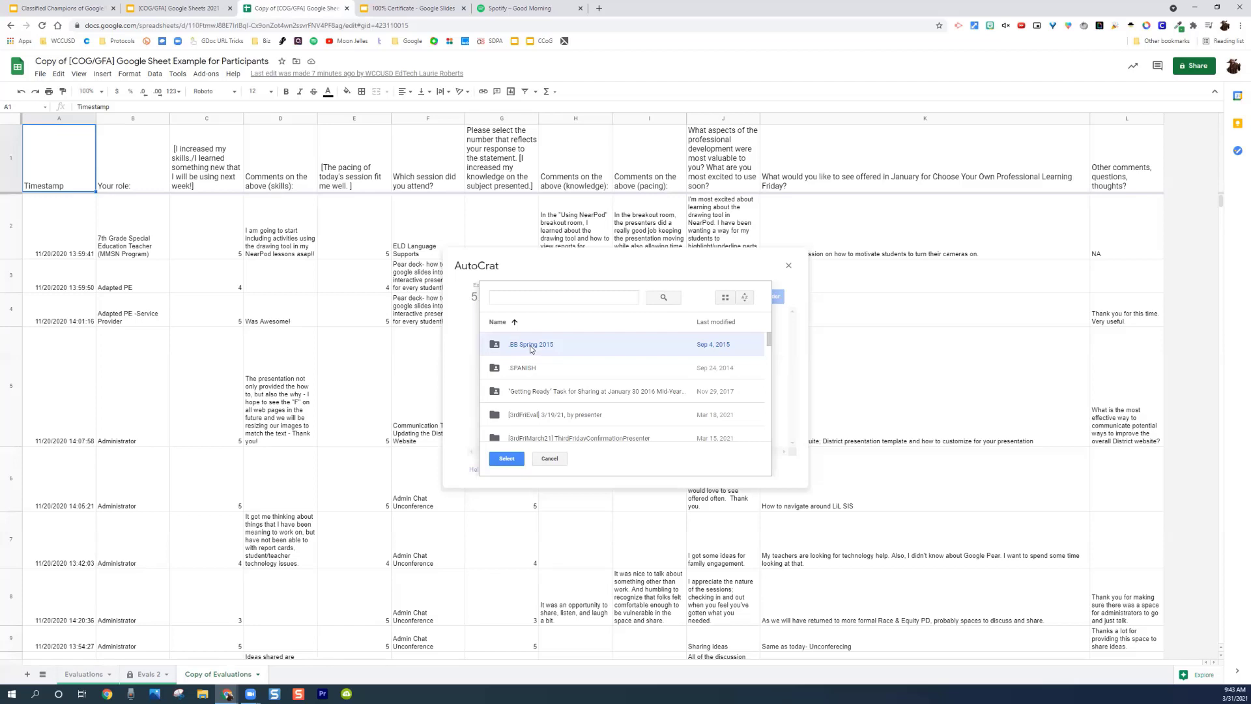
{"action": "left_click", "coordinate": [515, 460]}
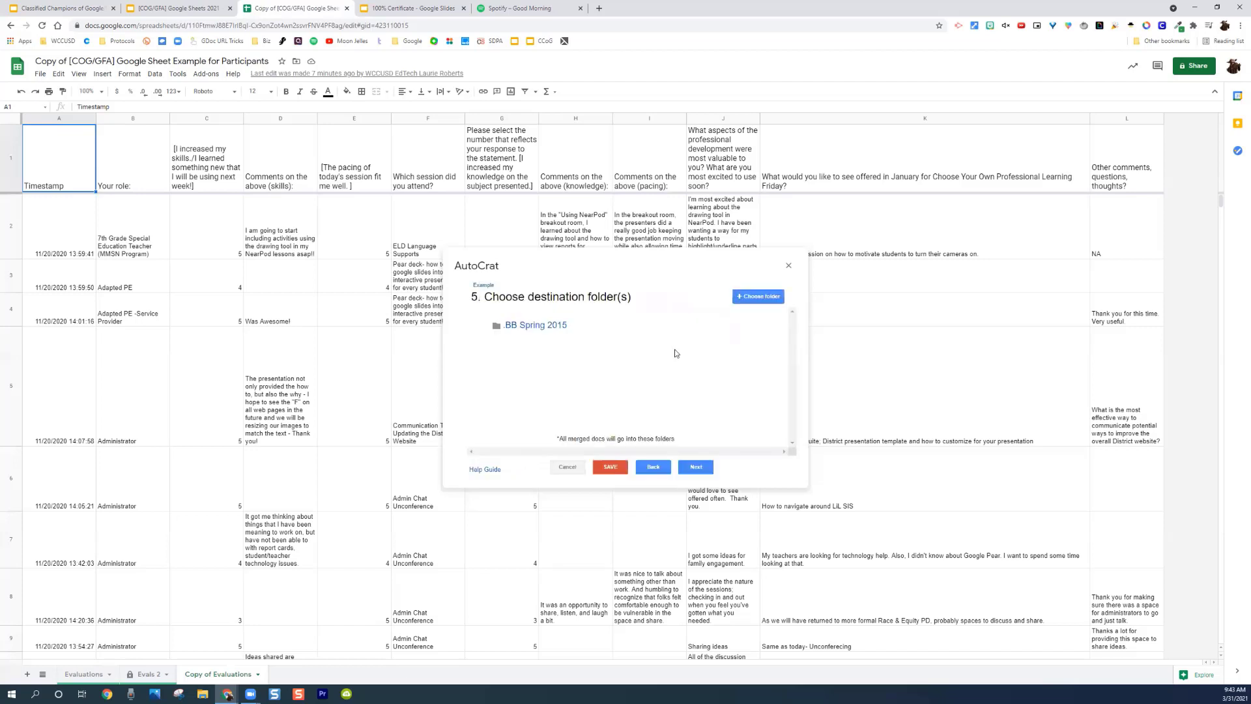
Step: Advance to the job triggers without a dynamic folder reference or merge condition, leaving document sharing set to No
{"action": "left_click", "coordinate": [702, 468]}
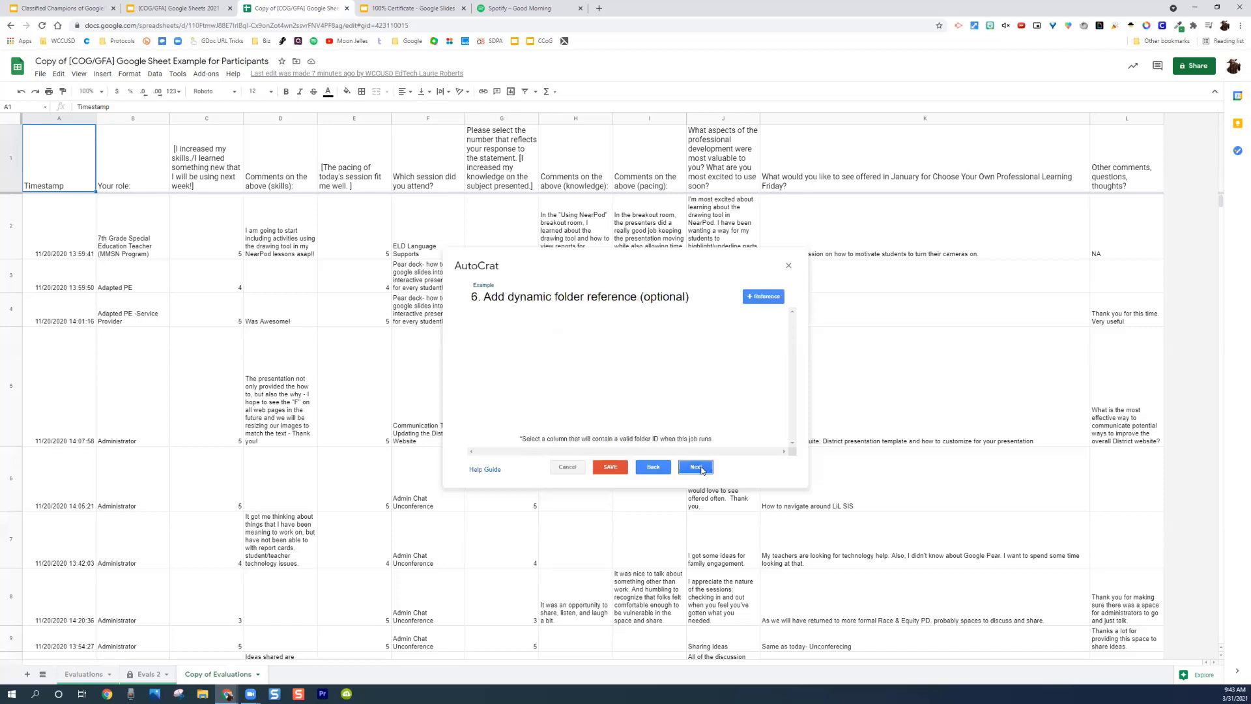
{"action": "left_click", "coordinate": [702, 468]}
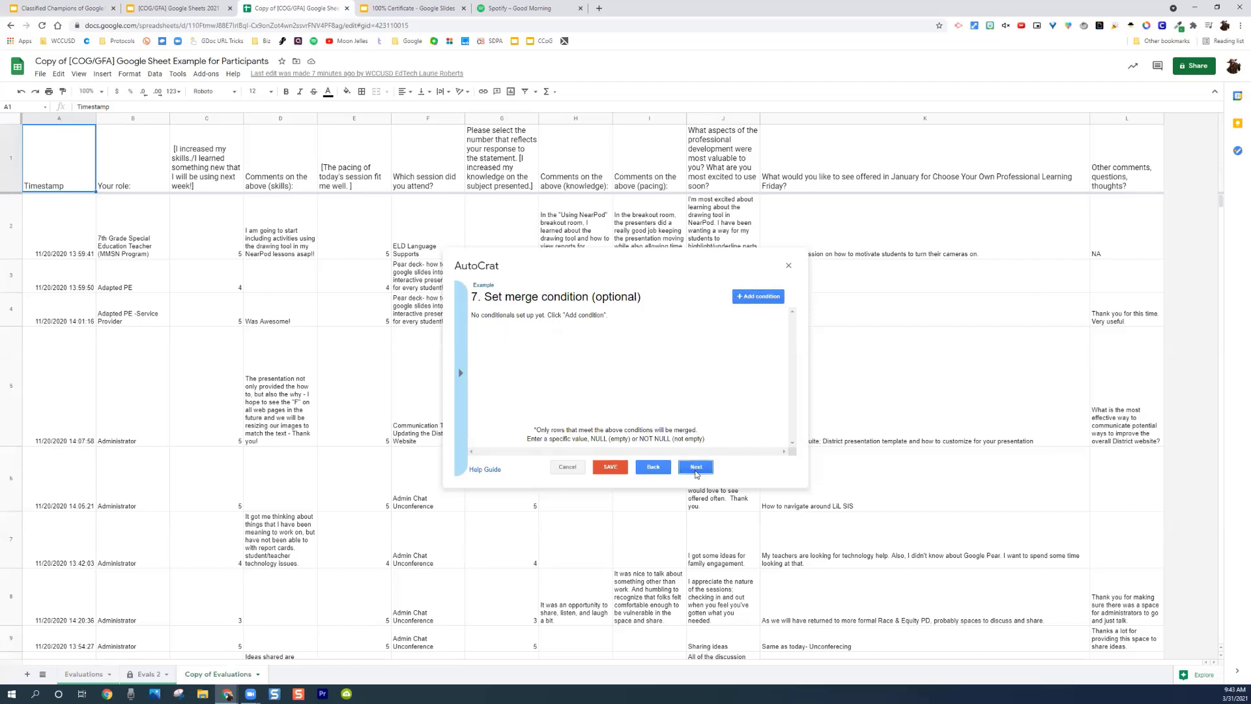
{"action": "left_click", "coordinate": [697, 469]}
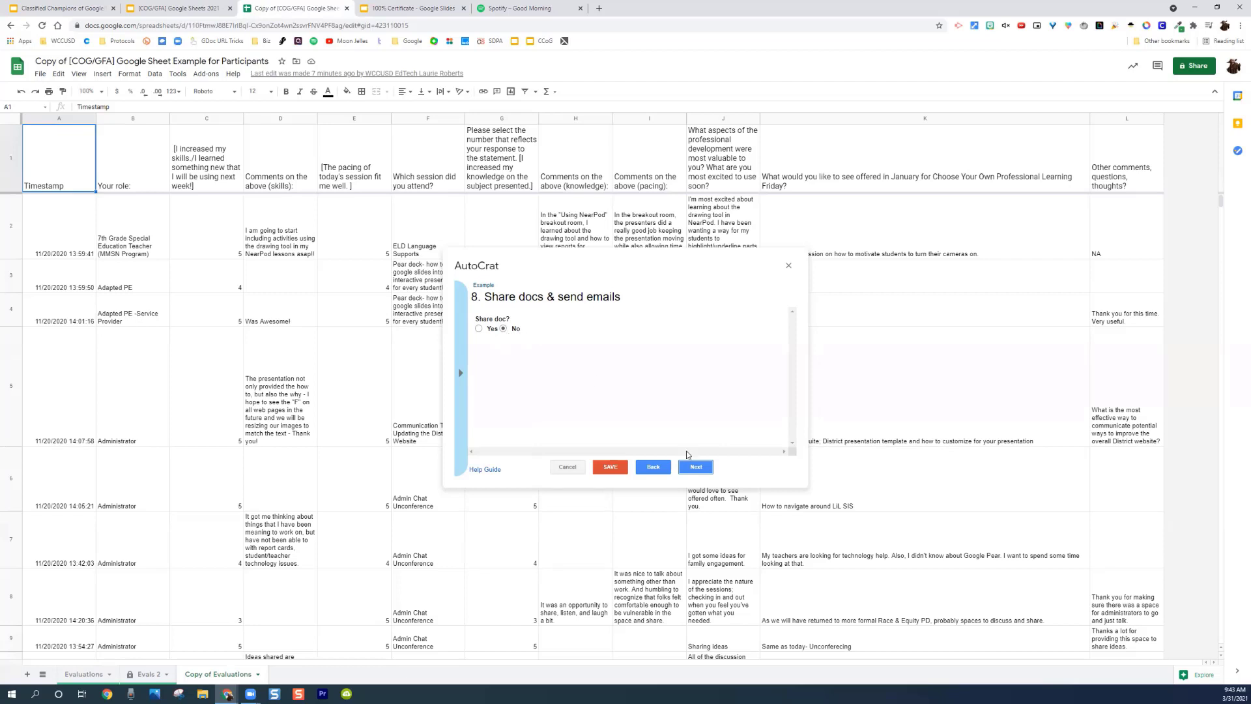
{"action": "left_click", "coordinate": [695, 468]}
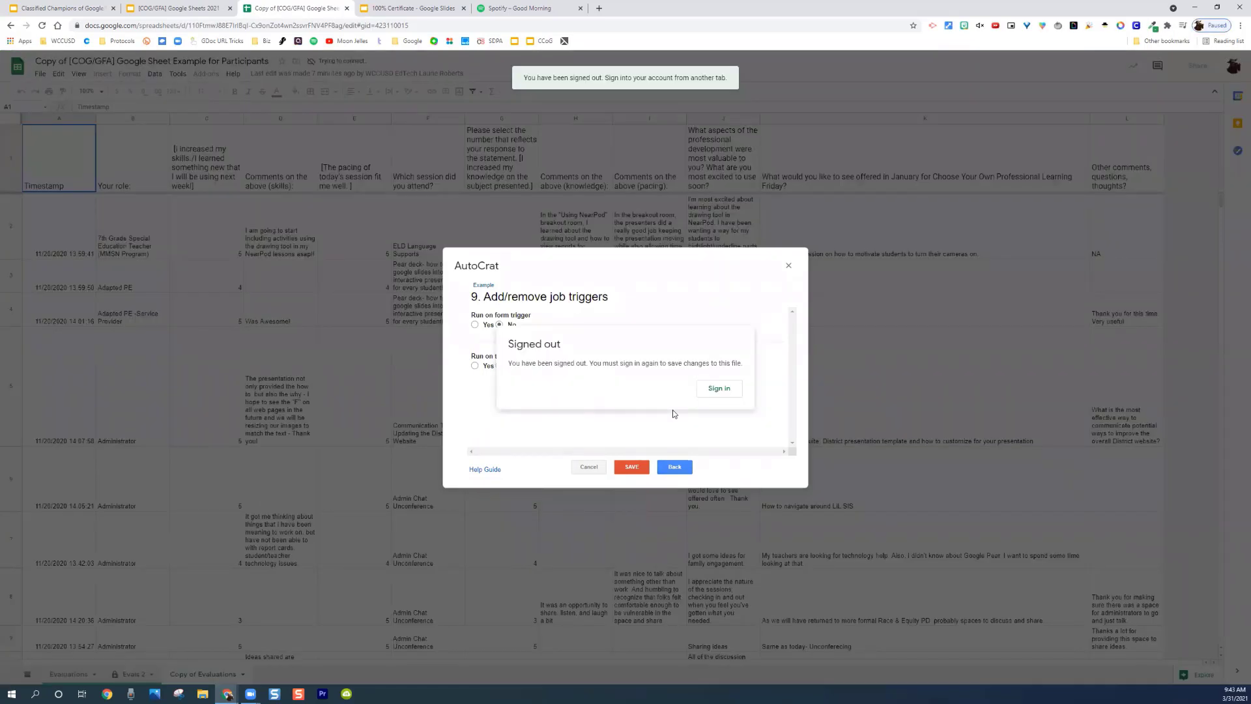
Step: Sign back in to the Google account and relaunch the Autocrat add-on in the example spreadsheet
{"action": "left_click", "coordinate": [720, 389]}
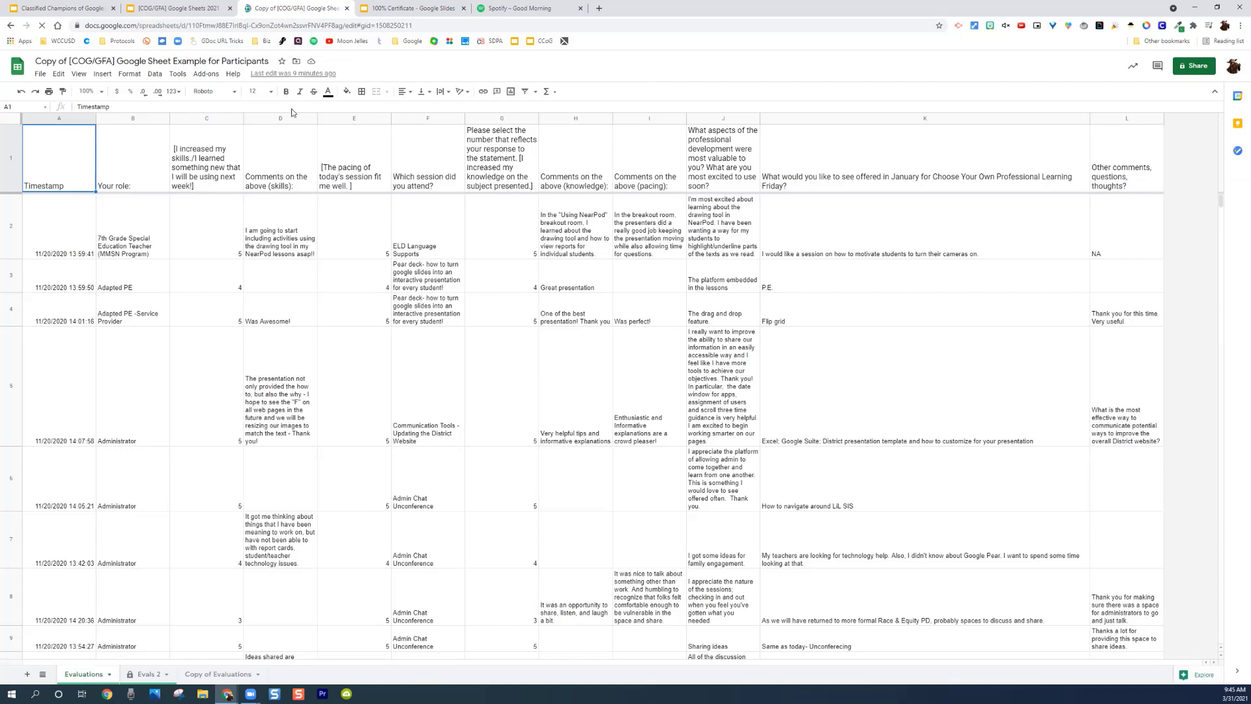
{"action": "left_click", "coordinate": [205, 76]}
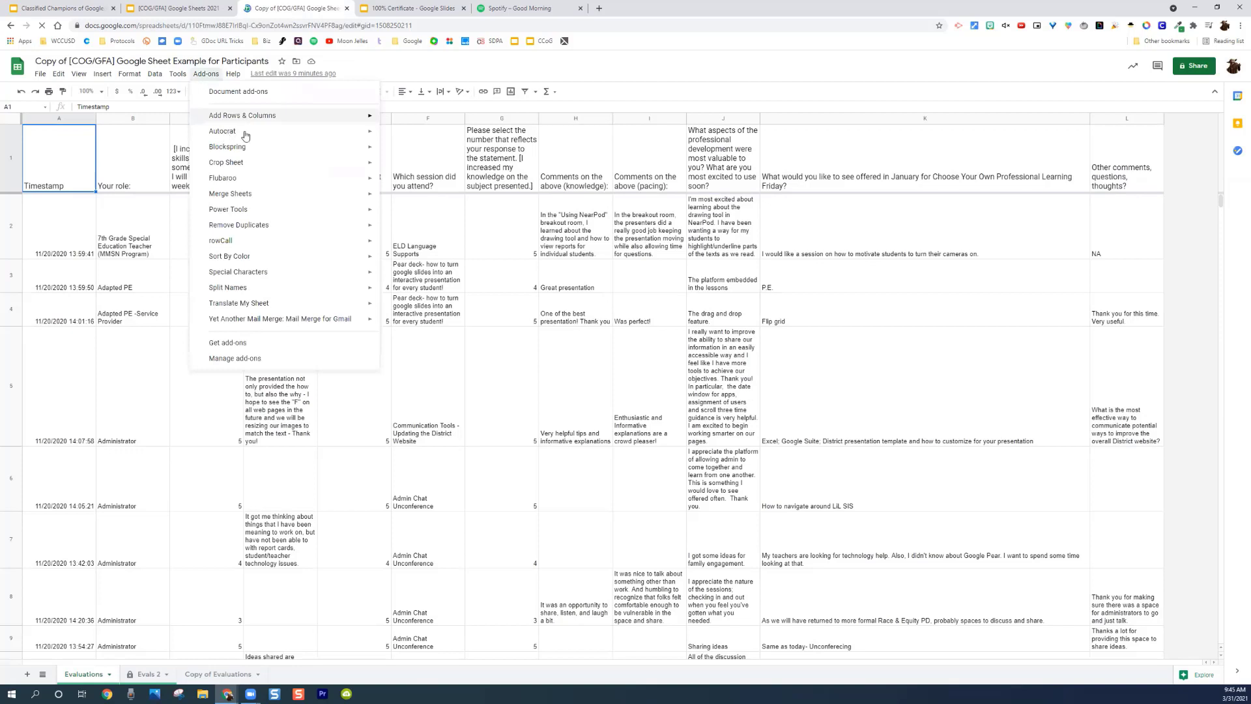
{"action": "mouse_move", "coordinate": [302, 131]}
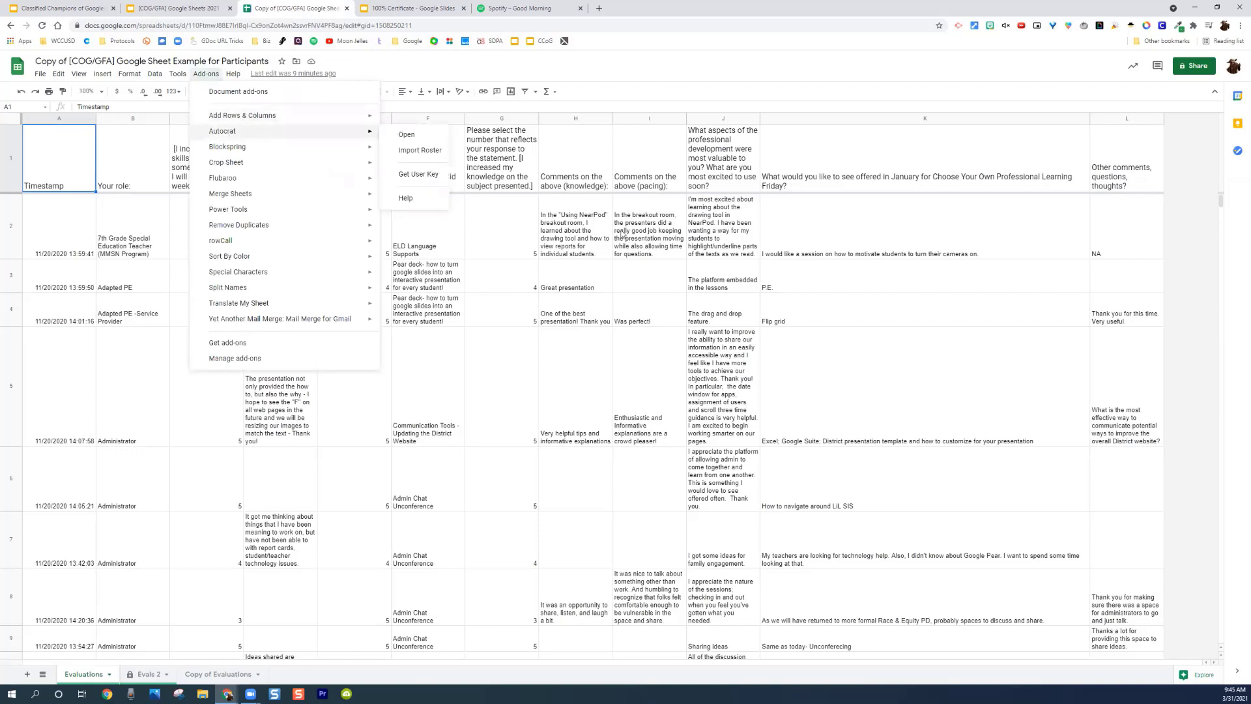
{"action": "left_click", "coordinate": [395, 134]}
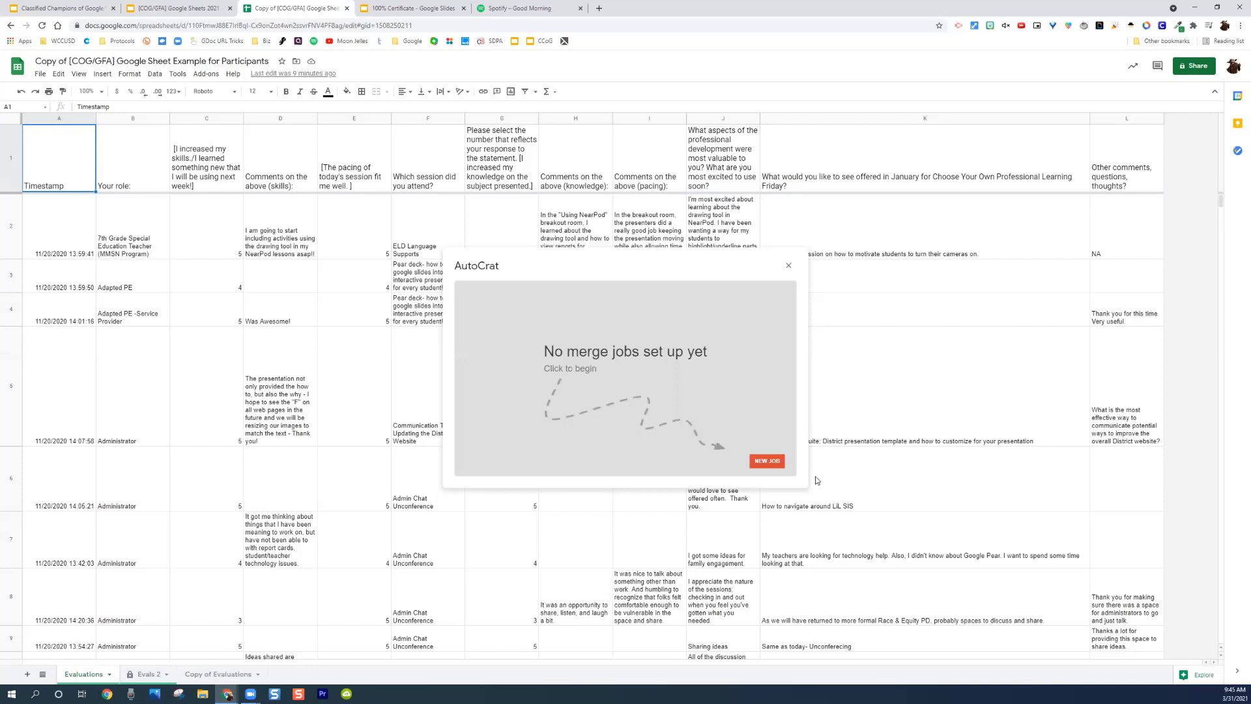
Step: Start an unnamed Autocrat merge job and close the add-on without saving it
{"action": "left_click", "coordinate": [767, 463]}
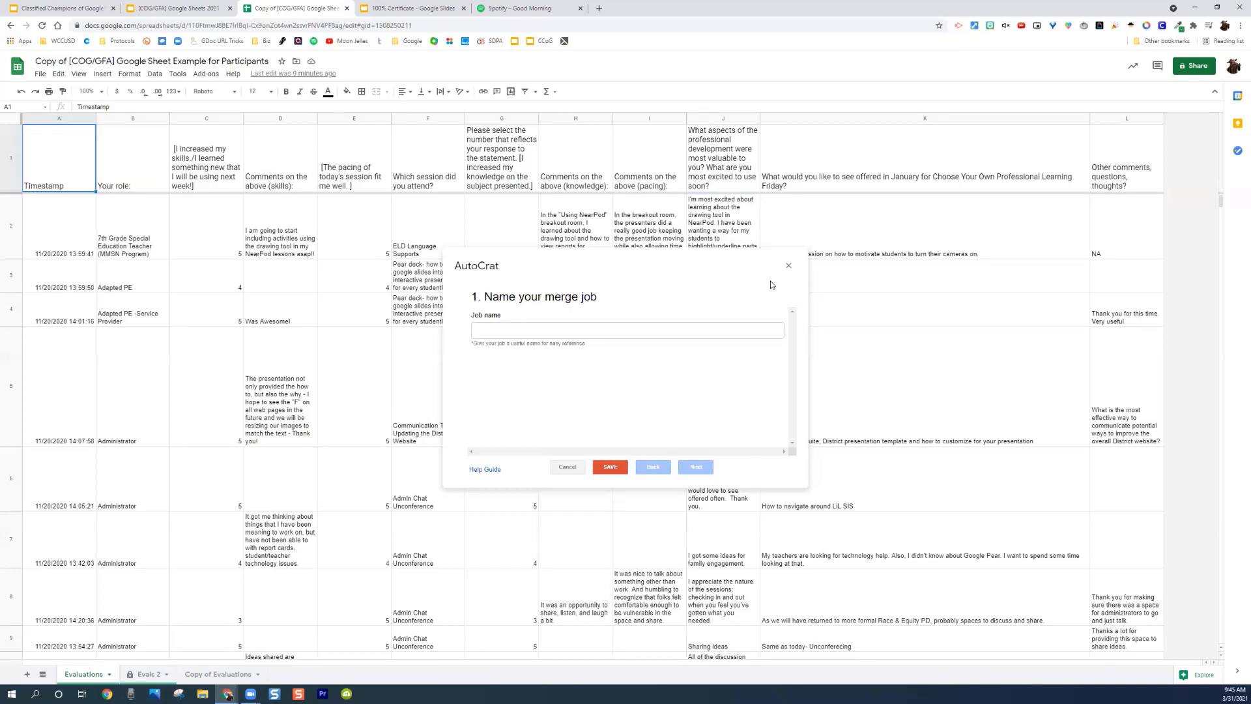
{"action": "left_click", "coordinate": [789, 266]}
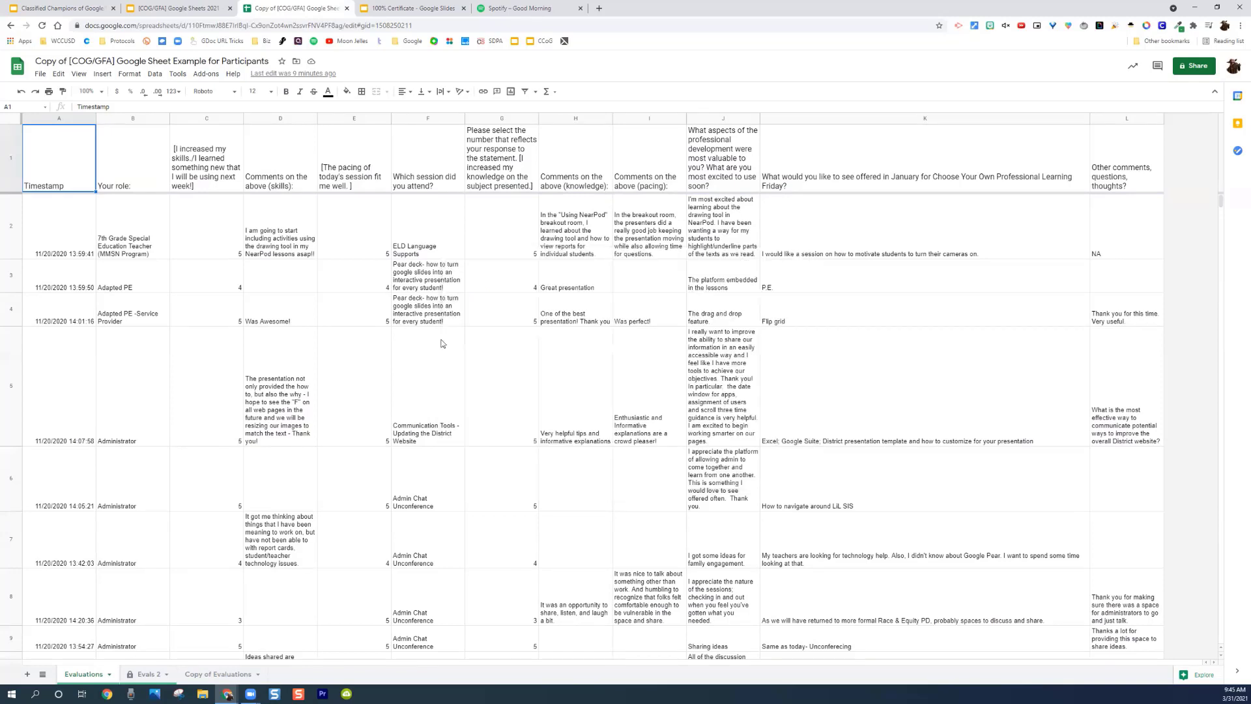